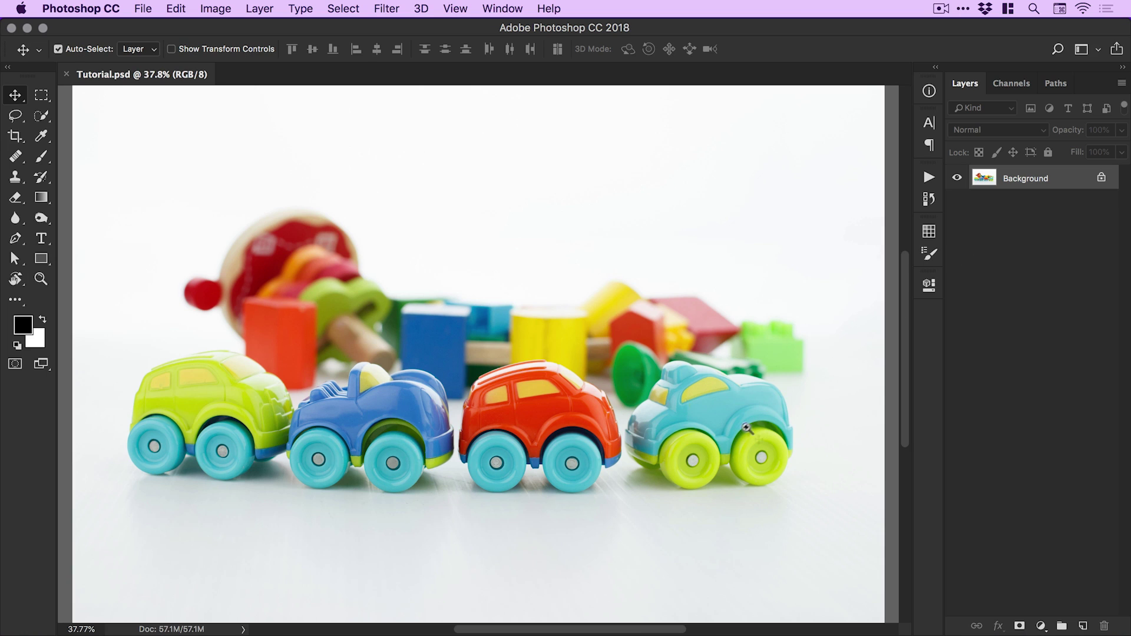
# Zoom to 66.7% on the red and light-blue cars, pan them into view, and pick the Pen tool
pyautogui.press('z')
pyautogui.click(722, 431)
pyautogui.click(722, 432)
pyautogui.moveTo(722, 431); pyautogui.dragTo(582, 368)
pyautogui.press('v')
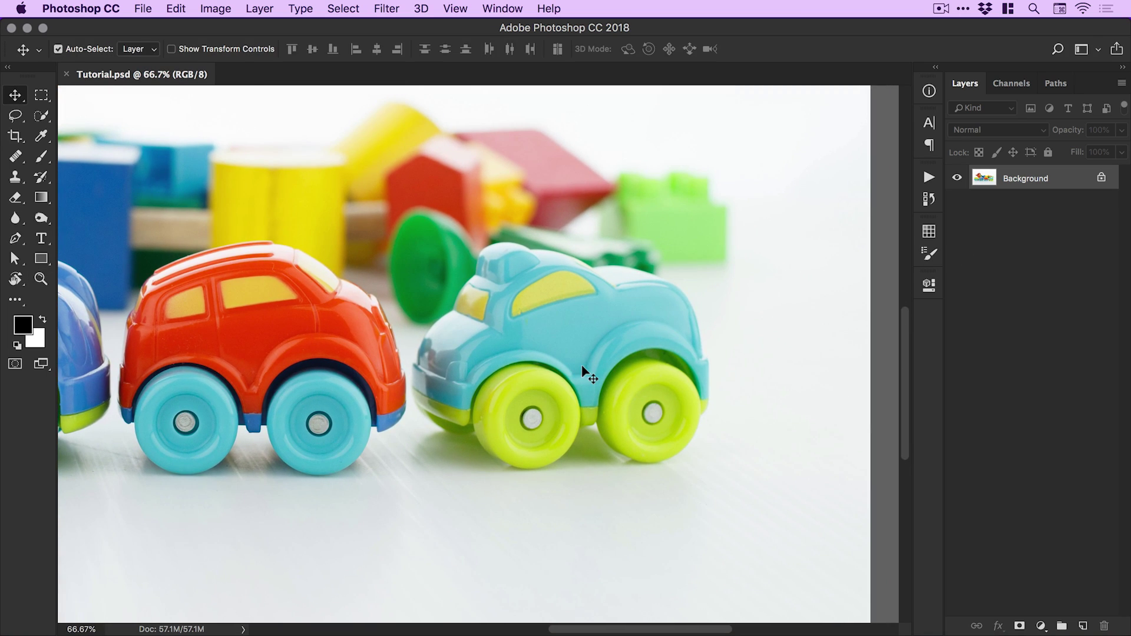
pyautogui.click(16, 240)
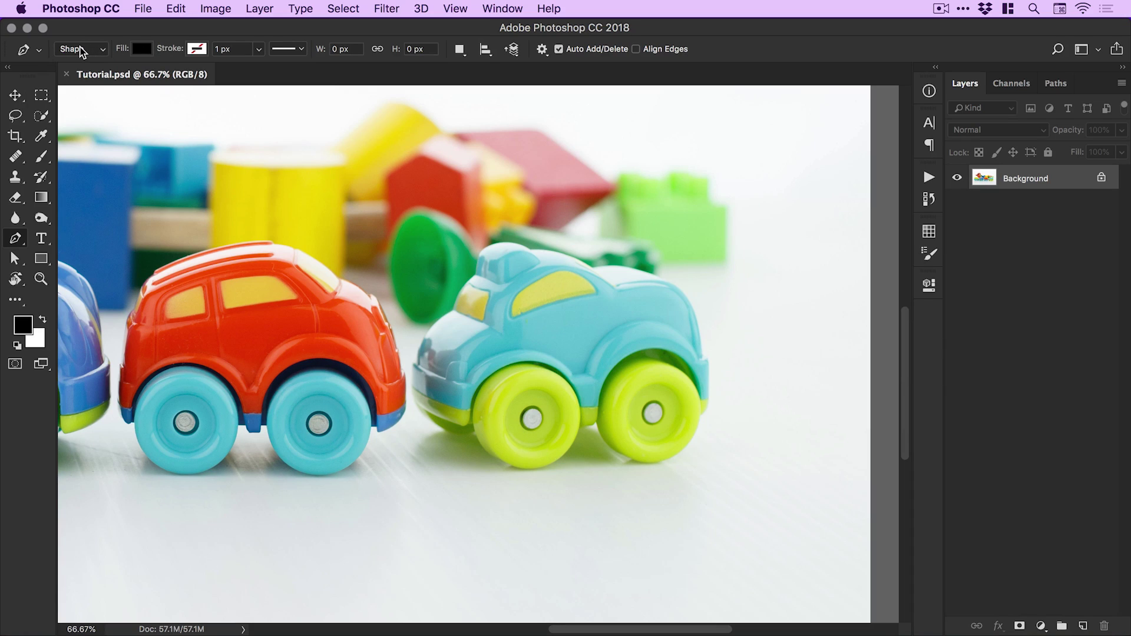
pyautogui.click(83, 50)
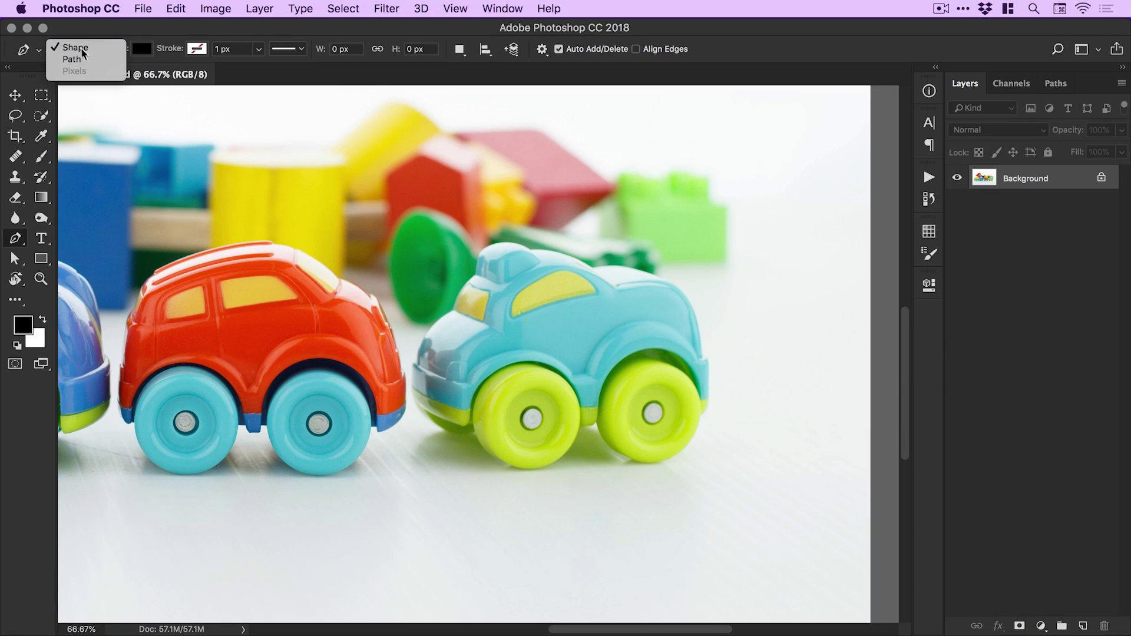
pyautogui.click(76, 47)
pyautogui.click(233, 246)
pyautogui.click(356, 175)
pyautogui.click(495, 245)
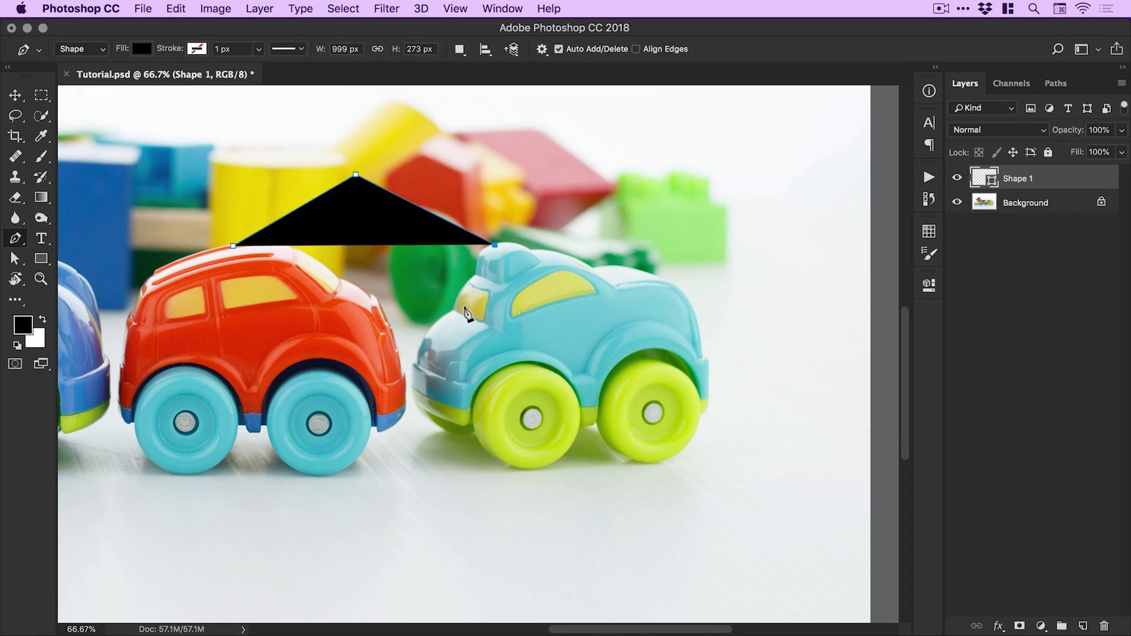
pyautogui.click(465, 306)
pyautogui.moveTo(545, 332); pyautogui.dragTo(426, 399)
pyautogui.click(425, 399)
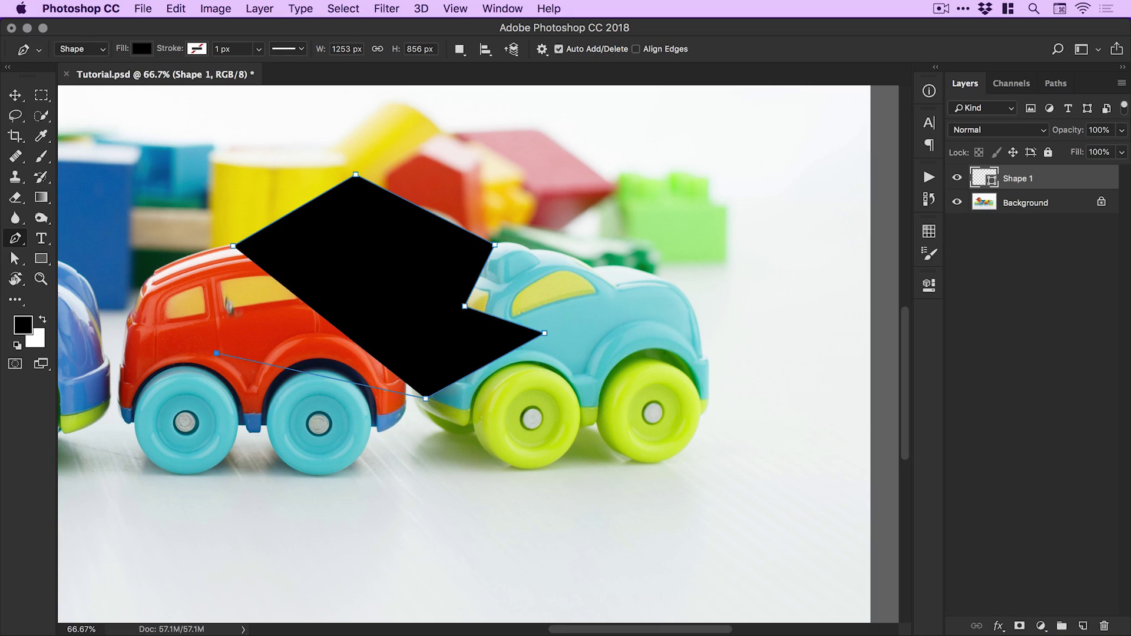
pyautogui.click(217, 354)
pyautogui.click(233, 246)
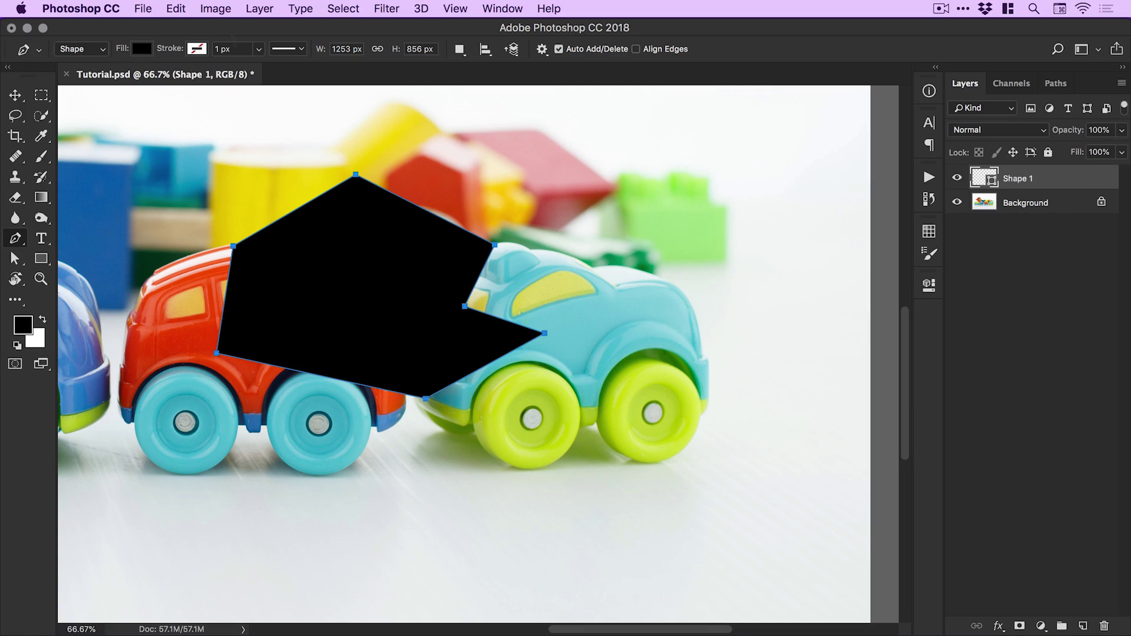
pyautogui.click(183, 9)
pyautogui.click(200, 28)
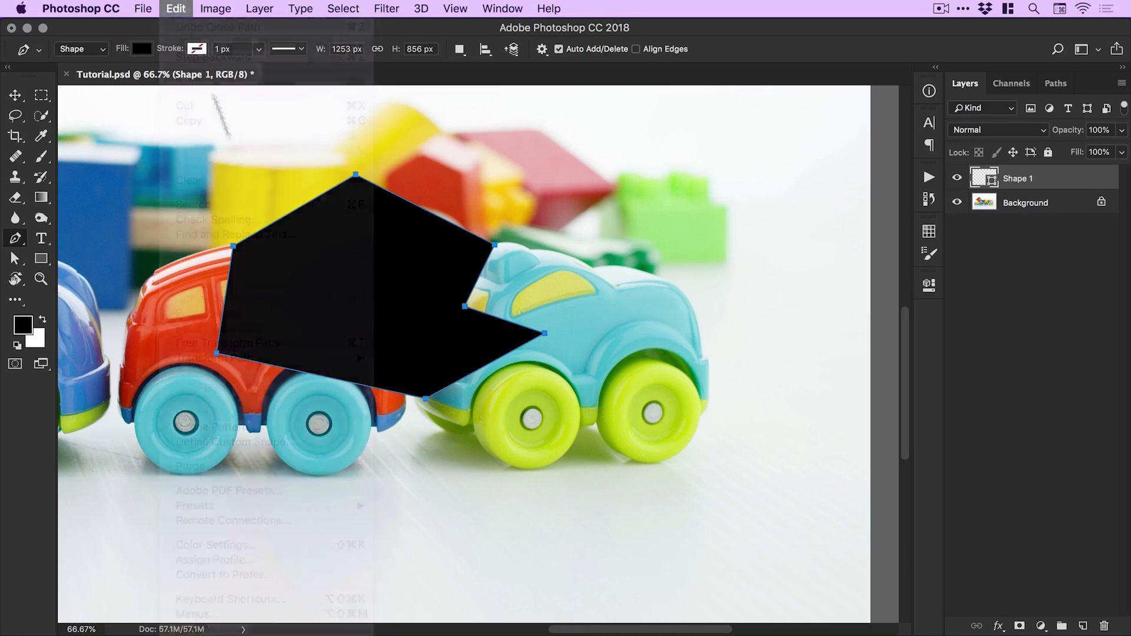
pyautogui.press('alt+super+z')
pyautogui.press('alt+super+z')
pyautogui.press('alt+super+z')
pyautogui.press('alt+super+z')
pyautogui.press('alt+super+z')
pyautogui.press('alt+super+z')
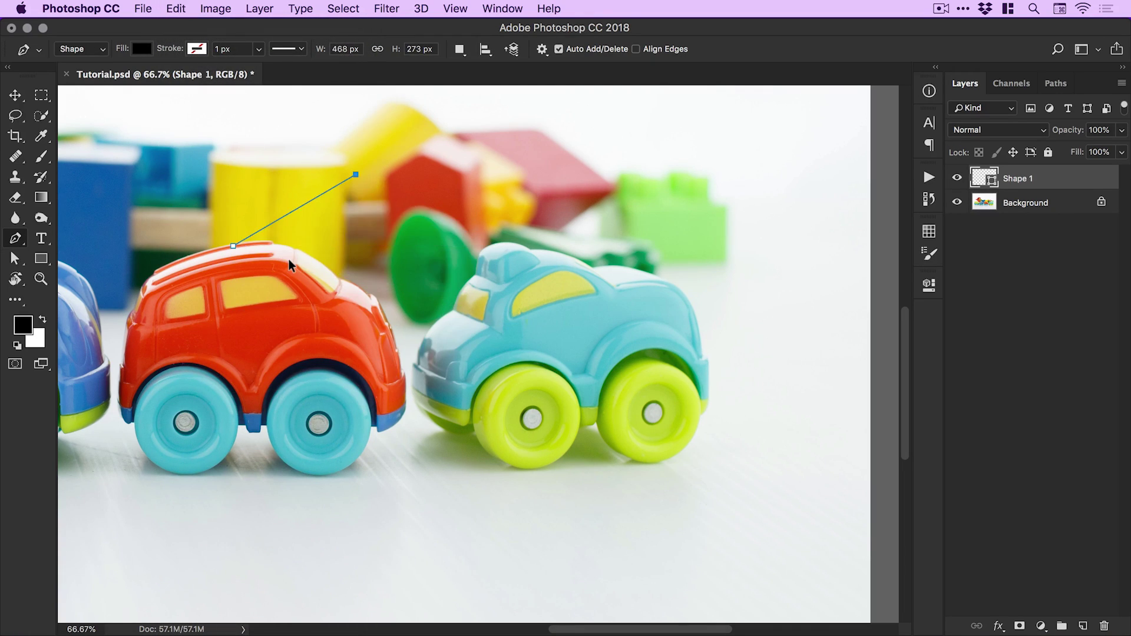
pyautogui.press('alt+super+z')
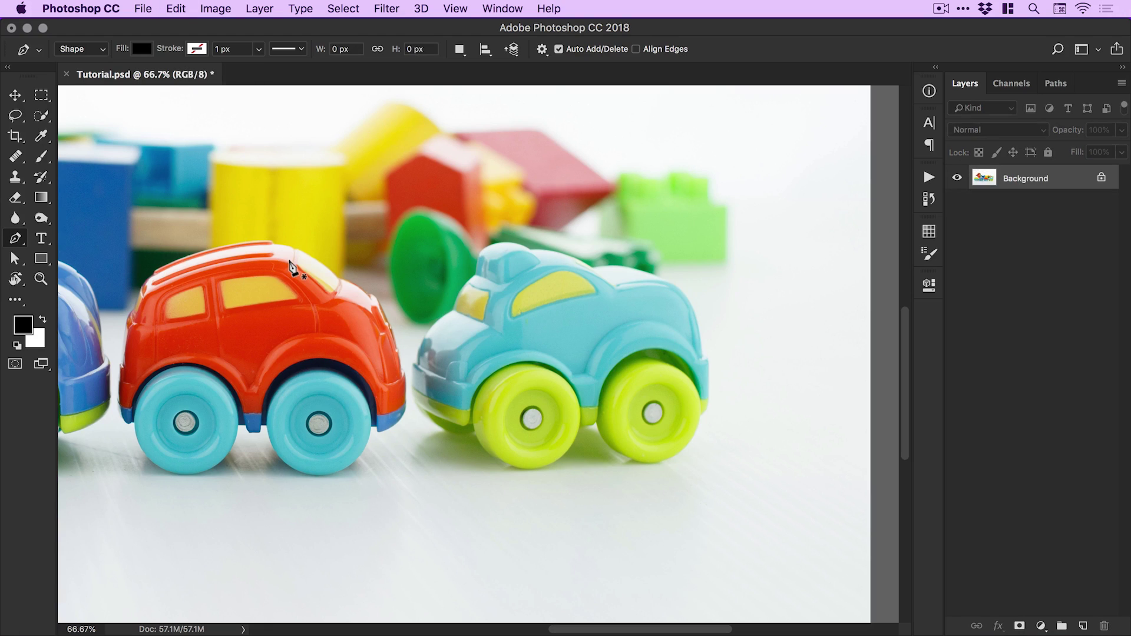
# Switch the Pen tool from Shape to Path mode, then draw and fully undo a trial path across the cars
pyautogui.click(93, 50)
pyautogui.click(73, 61)
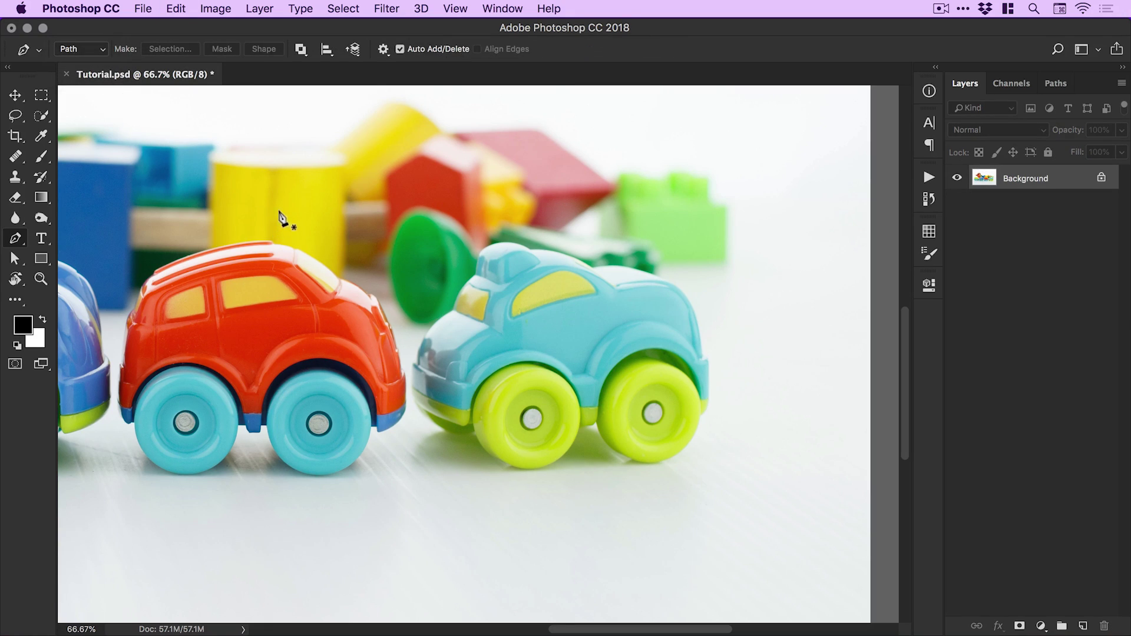
pyautogui.click(271, 244)
pyautogui.click(430, 168)
pyautogui.click(429, 235)
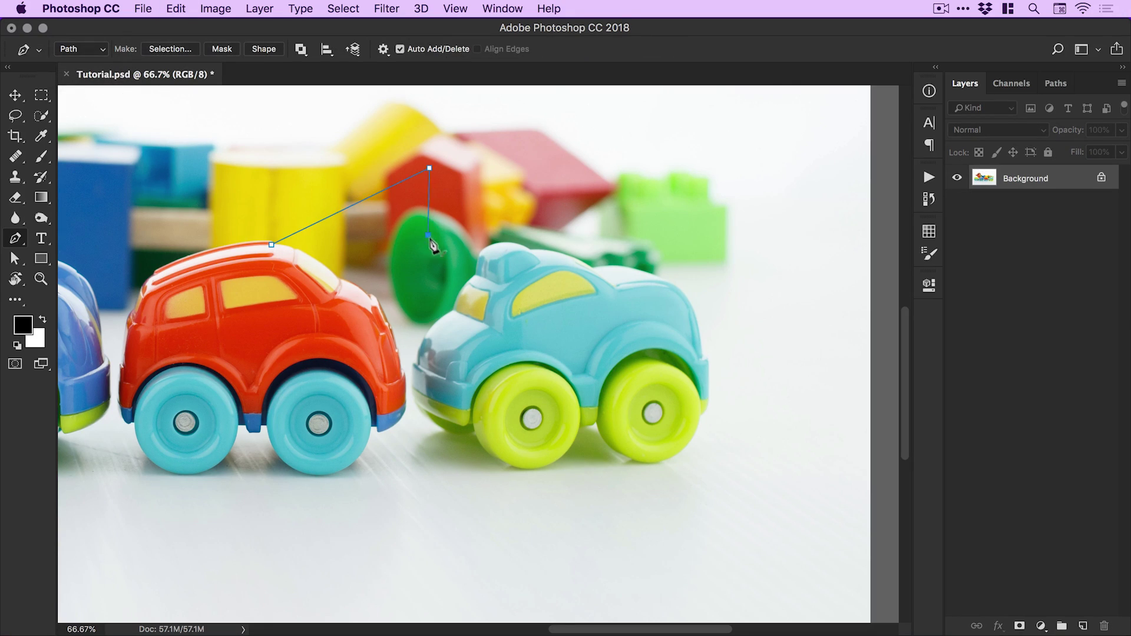
pyautogui.click(623, 225)
pyautogui.click(556, 406)
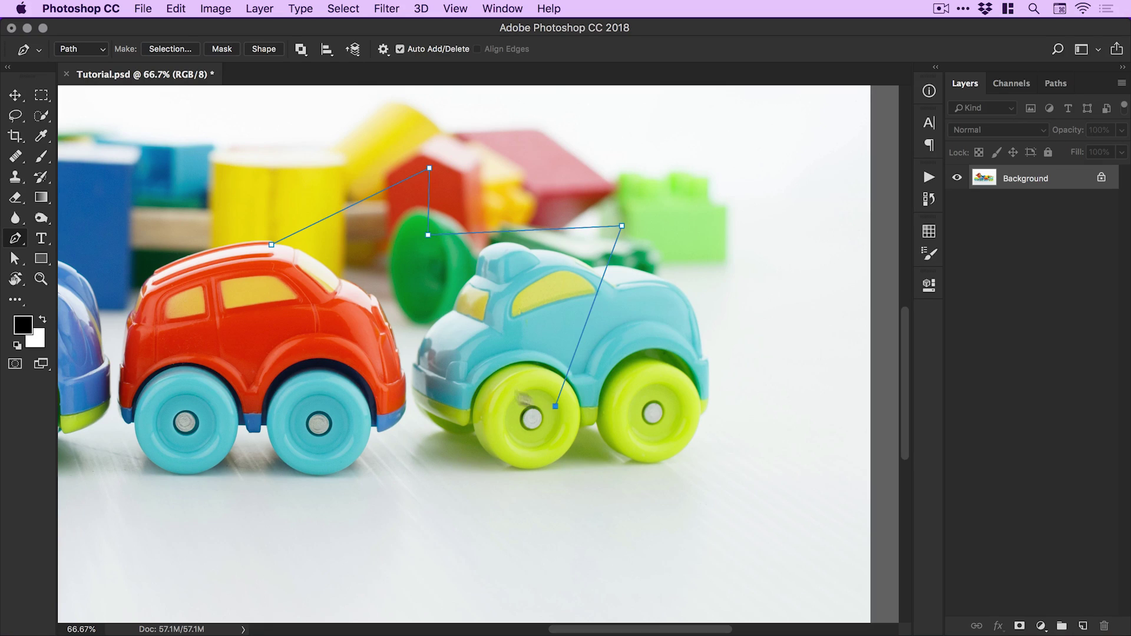
pyautogui.click(310, 386)
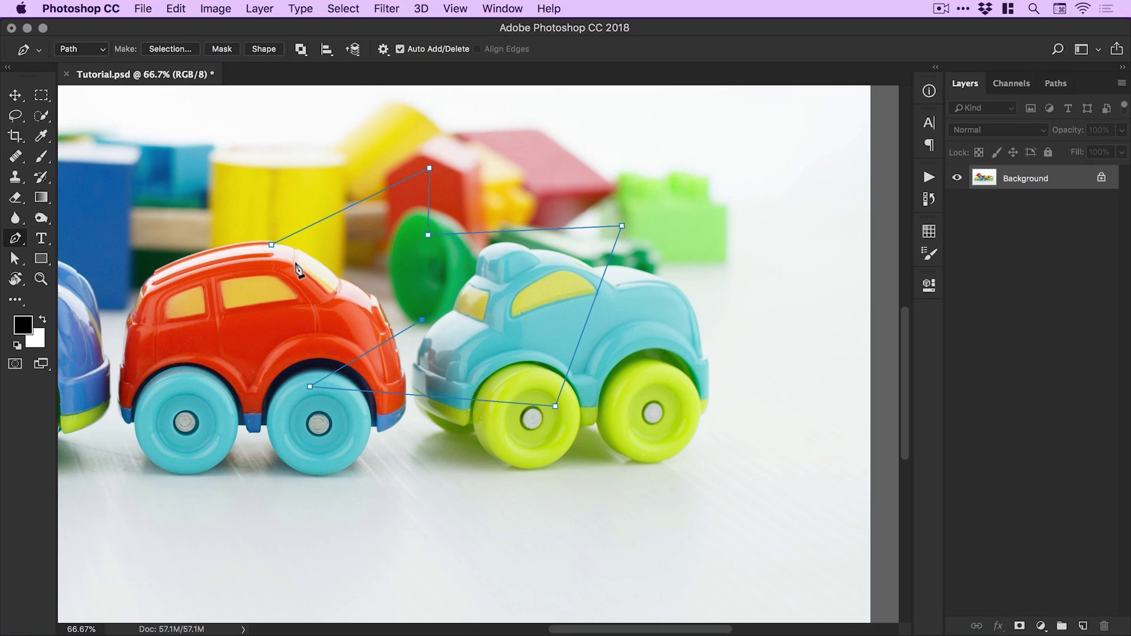
pyautogui.press('super+z')
pyautogui.press('alt+super+z')
pyautogui.press('alt+super+z')
pyautogui.press('alt+super+z')
pyautogui.press('alt+super+z')
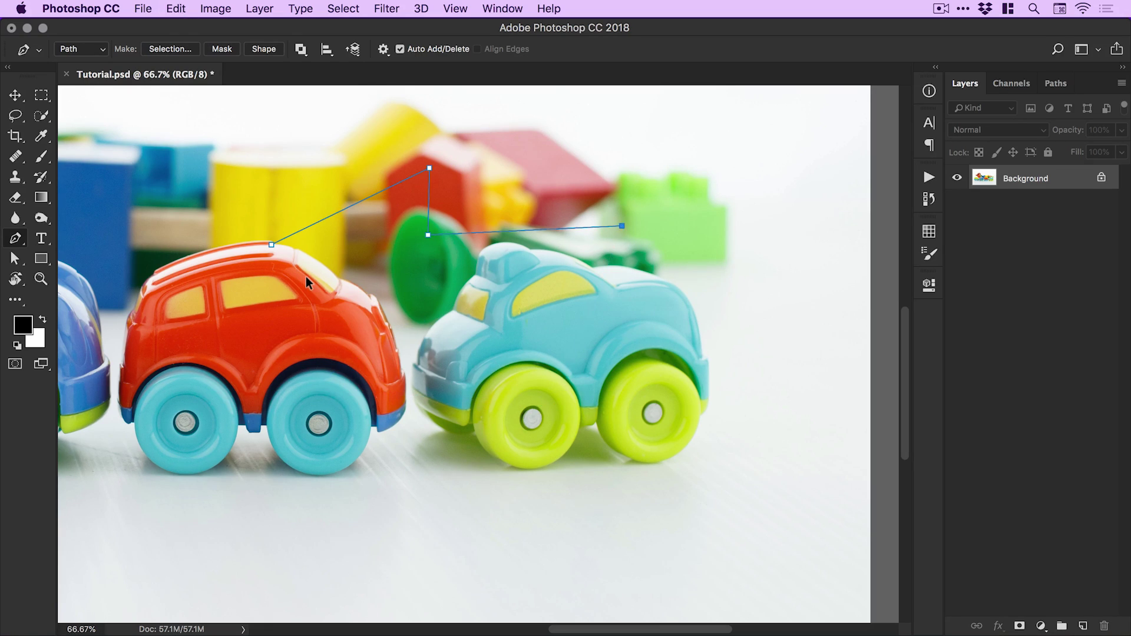
pyautogui.press('alt+super+z')
pyautogui.press('alt+super+z')
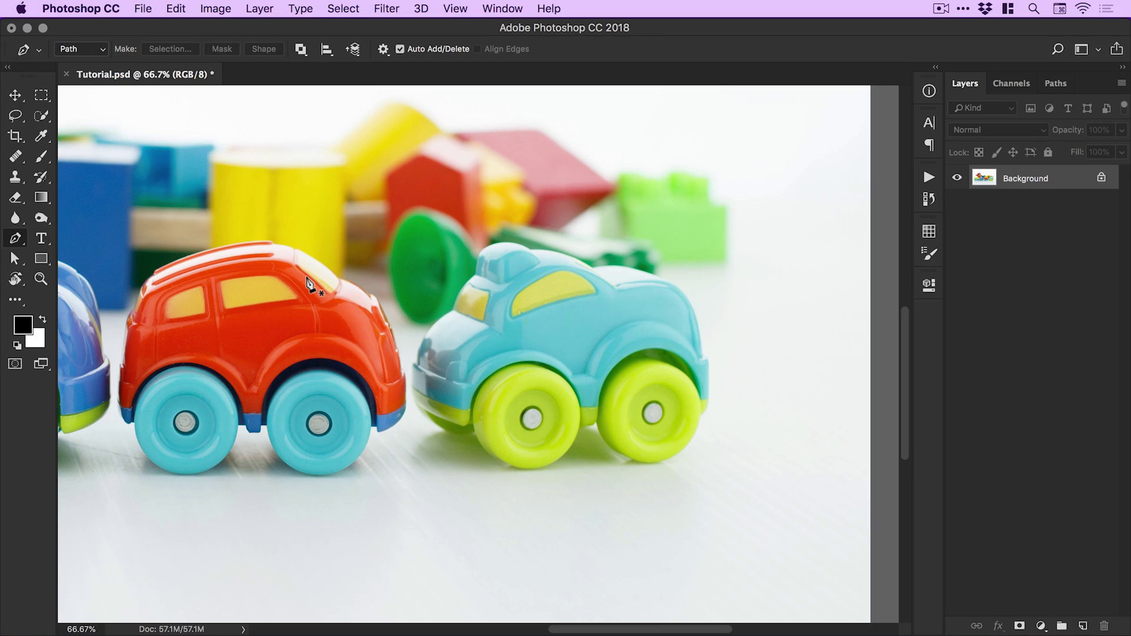
# Zoom to 400% and pan to the light-blue car's front bumper facing the red car
pyautogui.press('super+equal')
pyautogui.press('super+equal')
pyautogui.press('super+equal')
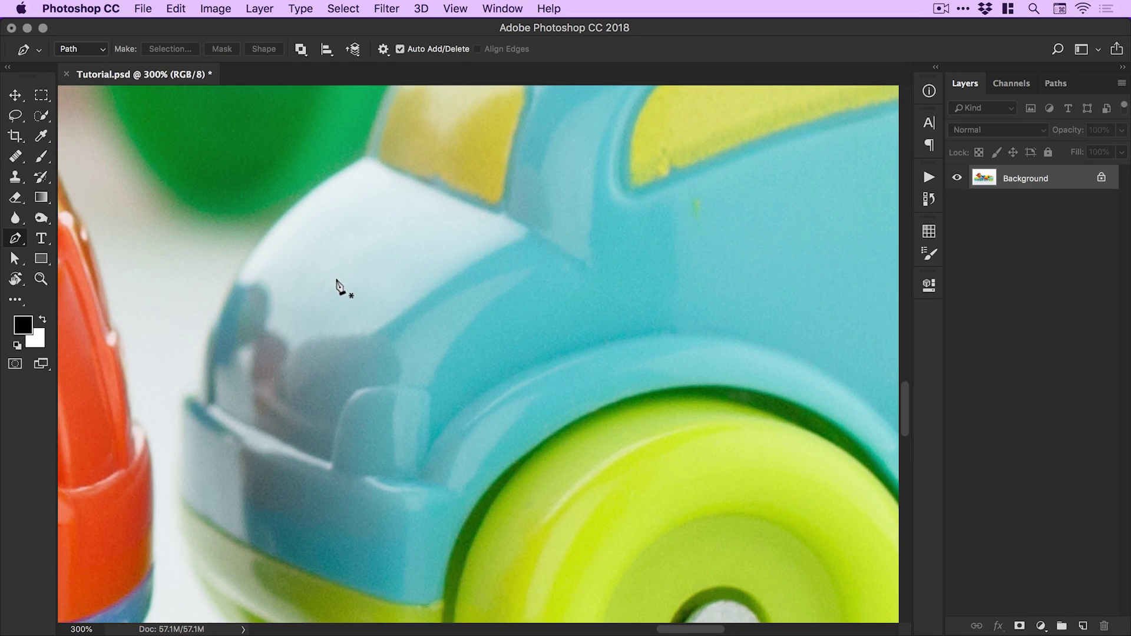
pyautogui.moveTo(288, 442); pyautogui.dragTo(408, 319)
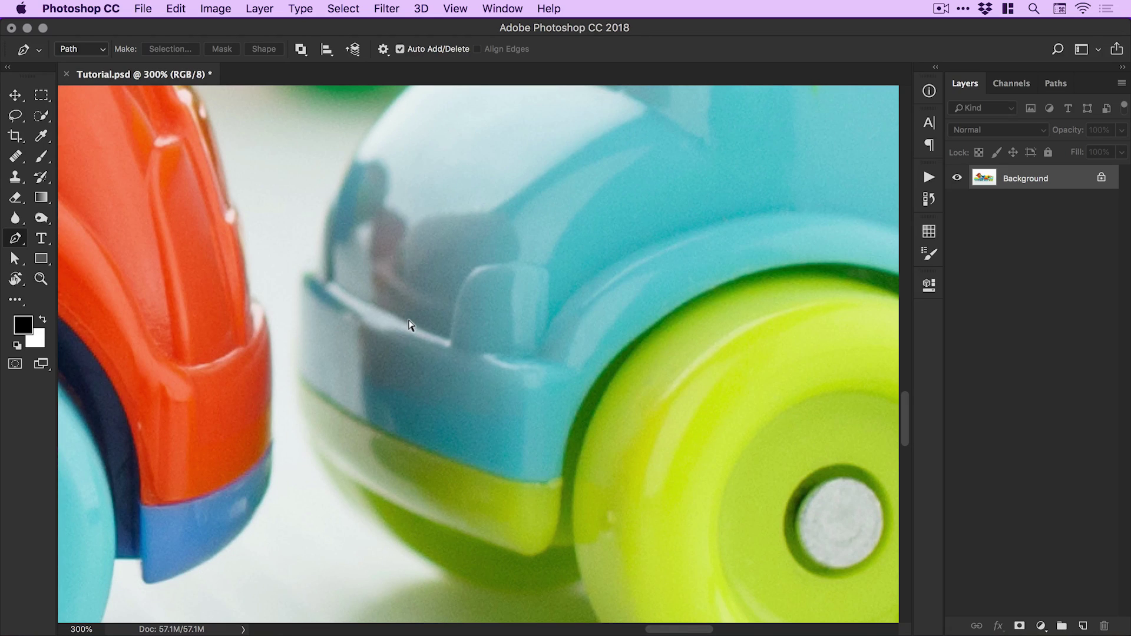
pyautogui.press('super+plus')
pyautogui.hscroll(-2, 442, 327)
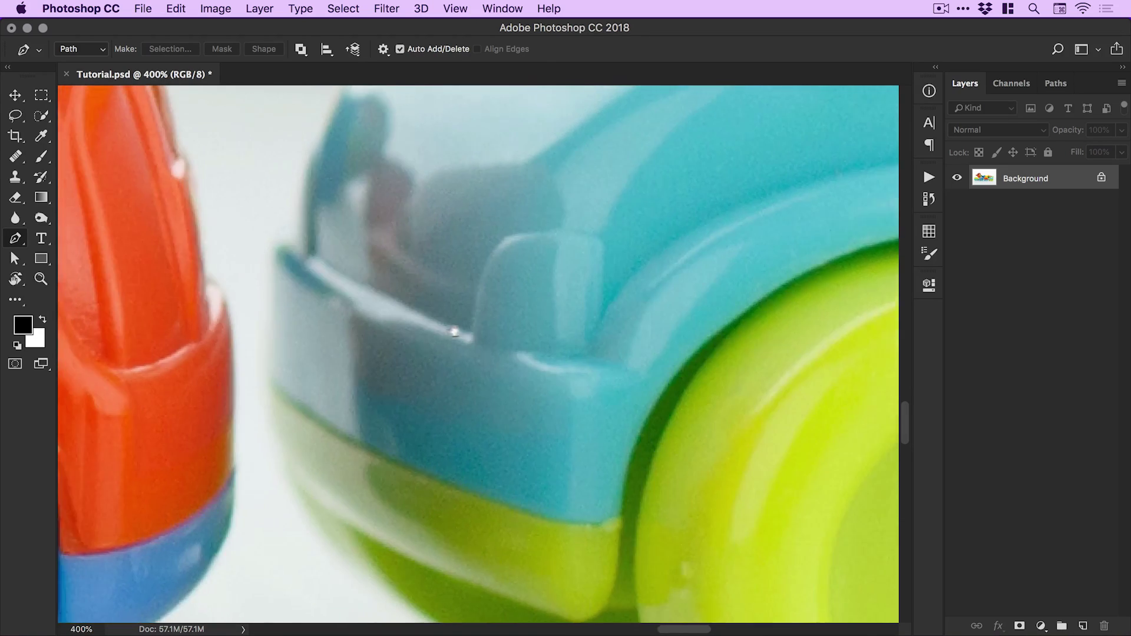
pyautogui.hscroll(-3, 455, 332)
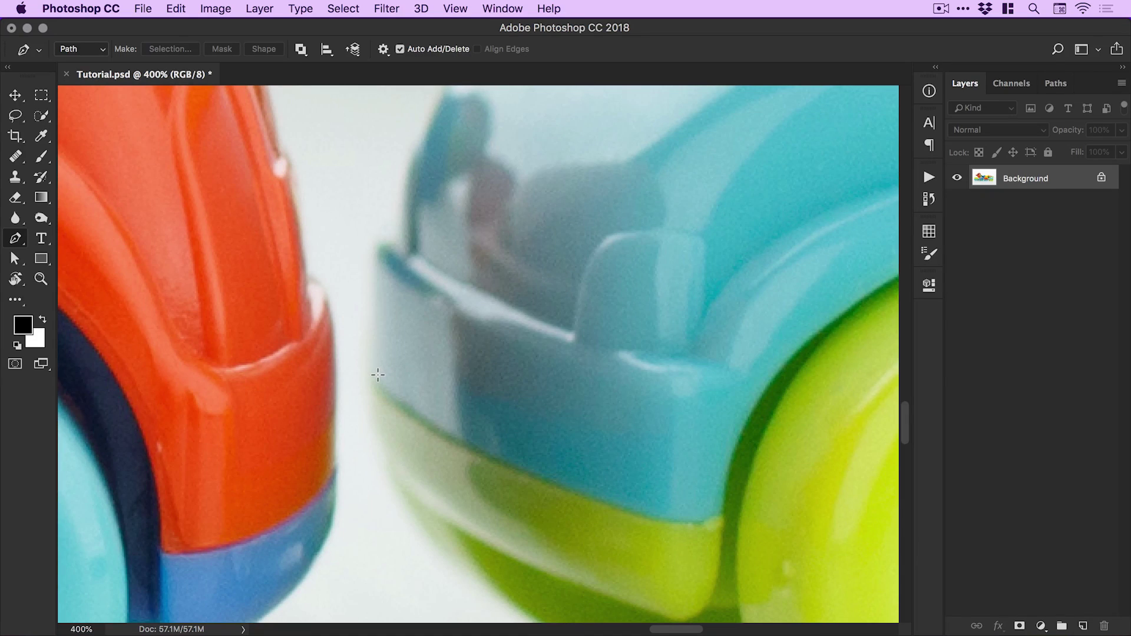
# Place the first anchors up the light-blue car's front edge, curving around the bumper corner
pyautogui.click(378, 375)
pyautogui.click(380, 264)
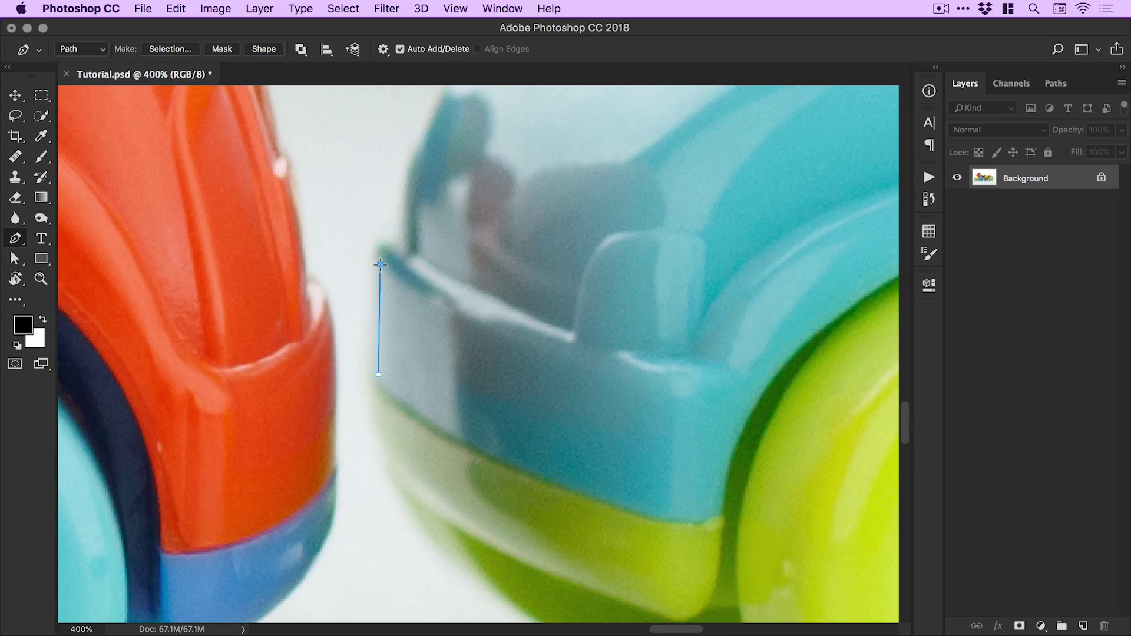
pyautogui.moveTo(381, 265); pyautogui.dragTo(385, 211)
pyautogui.moveTo(440, 234); pyautogui.dragTo(468, 268)
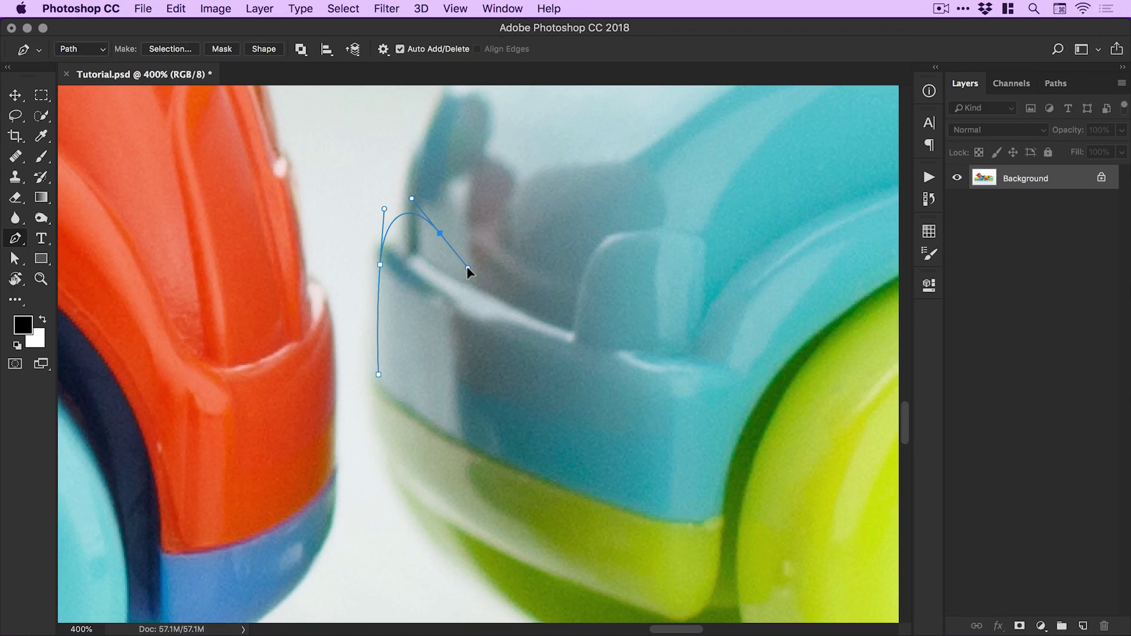
pyautogui.press('super+z')
pyautogui.keyDown('alt'); pyautogui.click(380, 265); pyautogui.keyUp('alt')
pyautogui.click(332, 209)
pyautogui.press('super+z')
pyautogui.click(405, 247)
pyautogui.moveTo(407, 249); pyautogui.dragTo(426, 260)
# Continue the path up the car's front and over the bonnet to the windscreen
pyautogui.moveTo(419, 202); pyautogui.dragTo(388, 267)
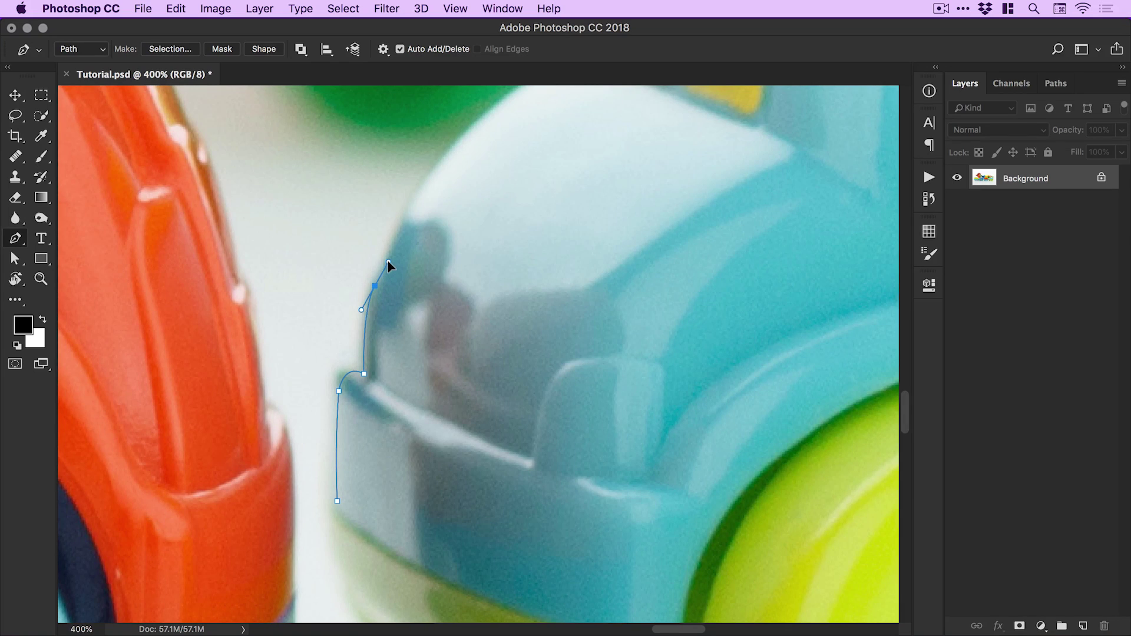
pyautogui.click(406, 218)
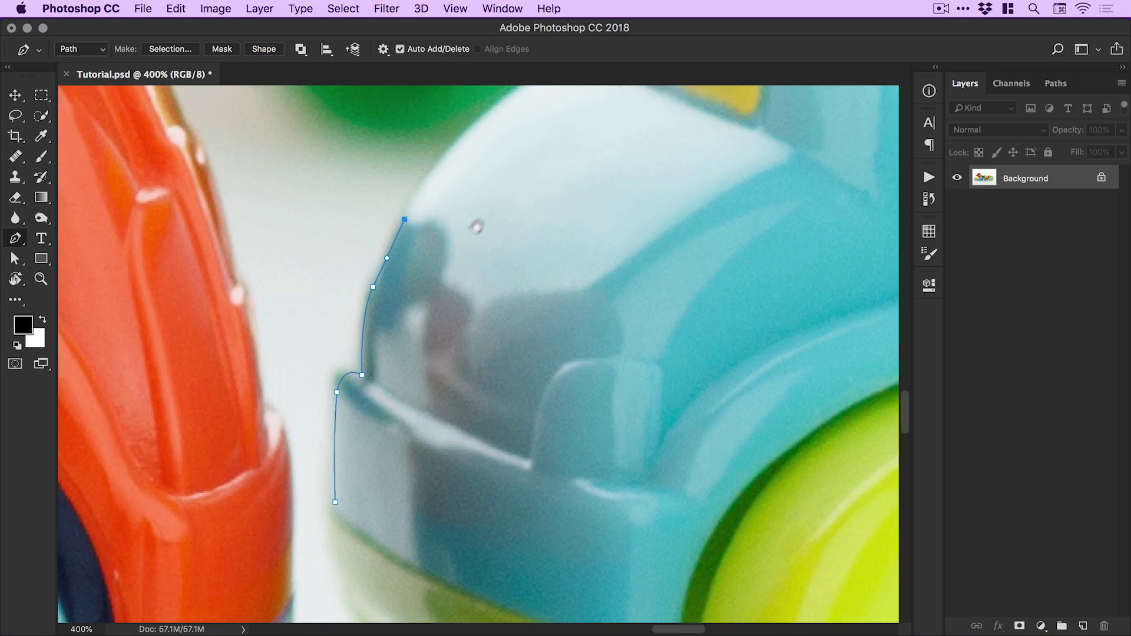
pyautogui.moveTo(478, 226); pyautogui.dragTo(387, 336)
pyautogui.moveTo(391, 232); pyautogui.dragTo(374, 284)
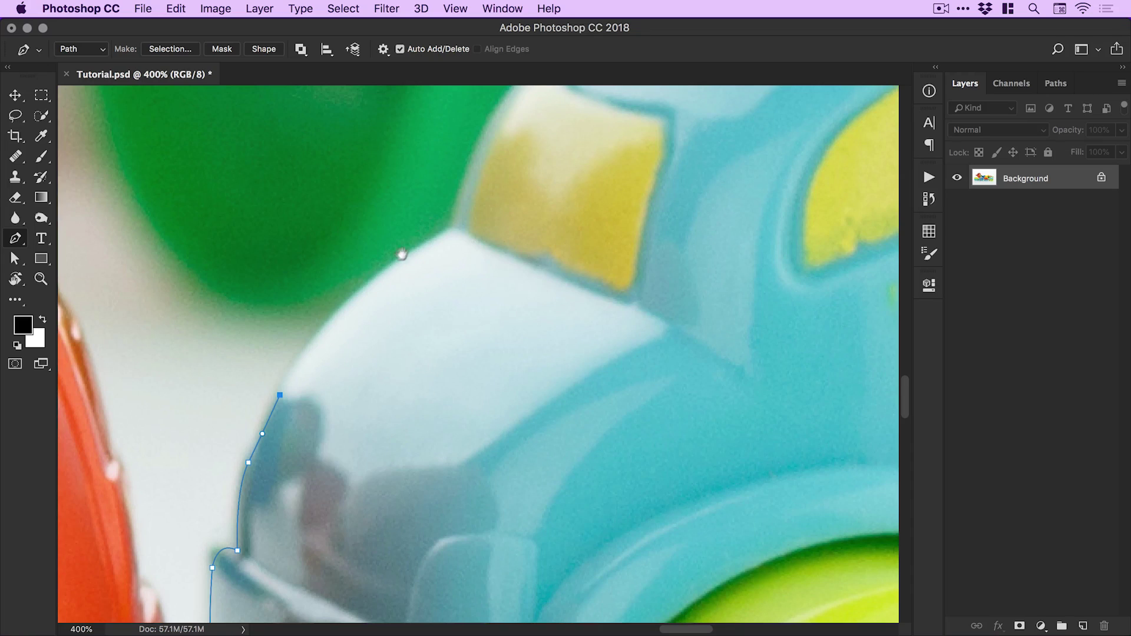
pyautogui.moveTo(448, 233); pyautogui.dragTo(566, 175)
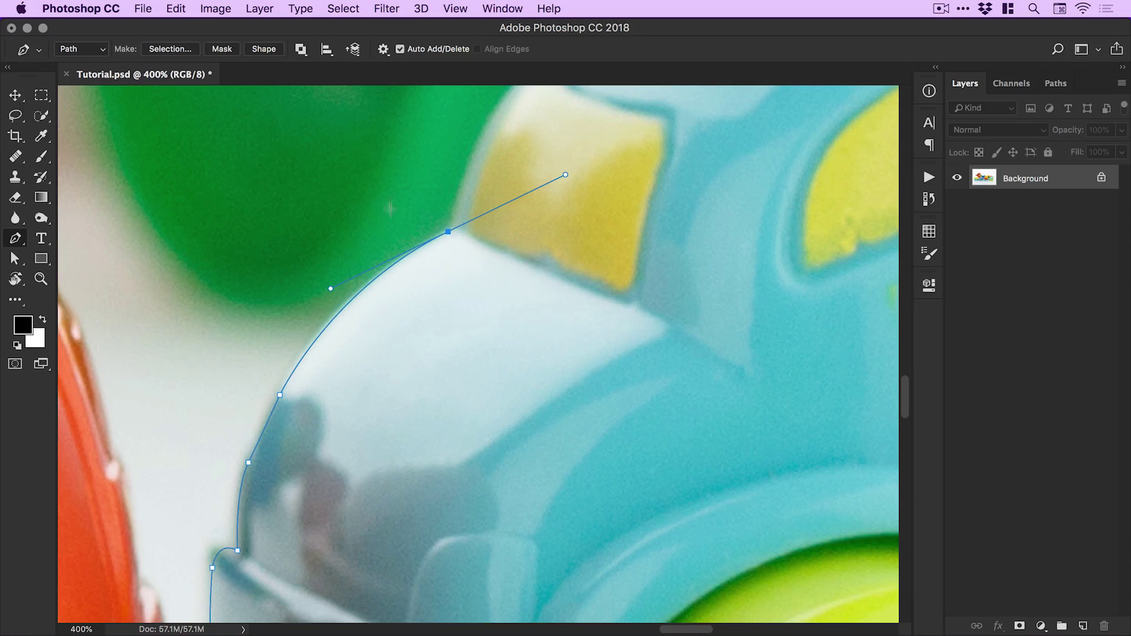
# Extend the path with a sharp corner at the hood top and curves up to the windscreen base
pyautogui.keyDown('alt'); pyautogui.click(448, 232); pyautogui.keyUp('alt')
pyautogui.scroll(3, 465, 216)
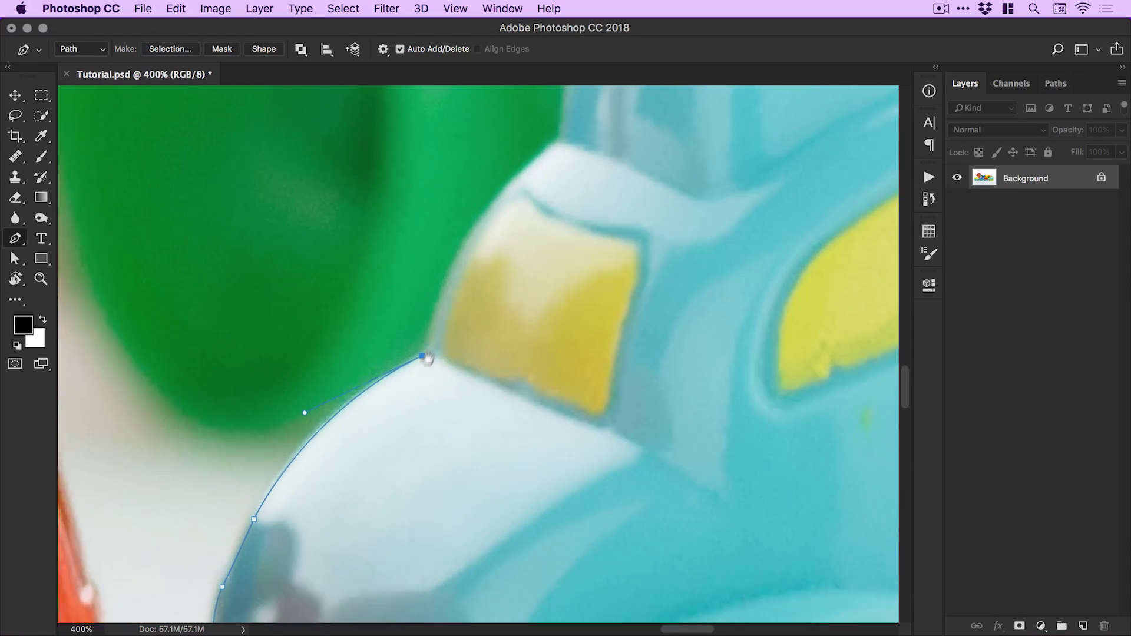
pyautogui.scroll(1, 407, 391)
pyautogui.hscroll(2, 407, 390)
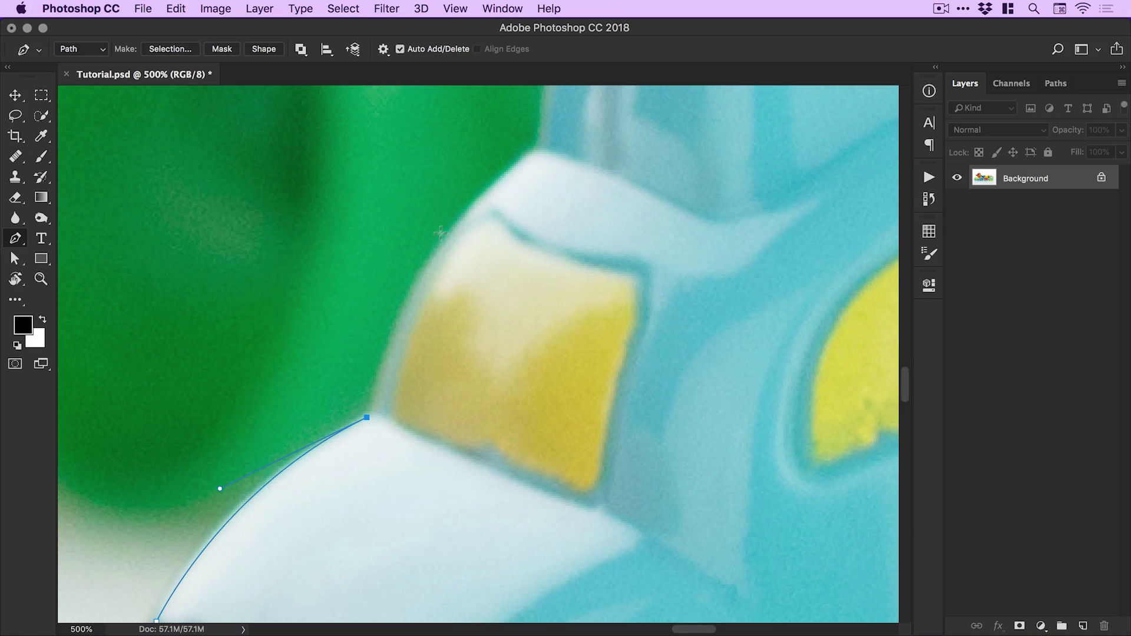
pyautogui.scroll(3, 455, 245)
pyautogui.hscroll(2, 454, 245)
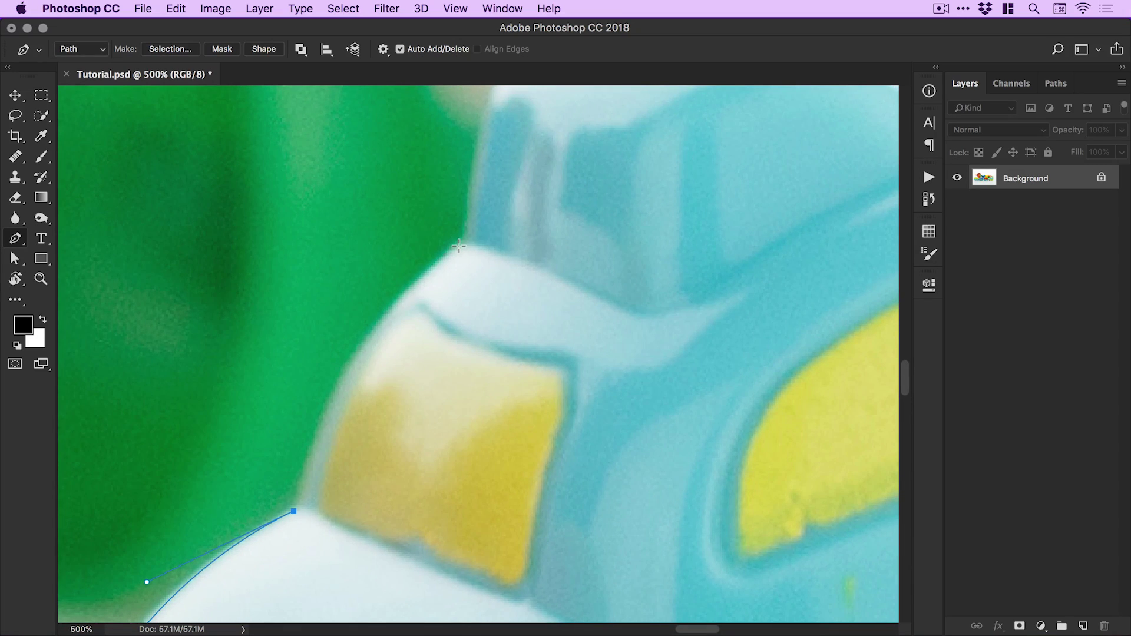
pyautogui.moveTo(457, 247); pyautogui.dragTo(582, 156)
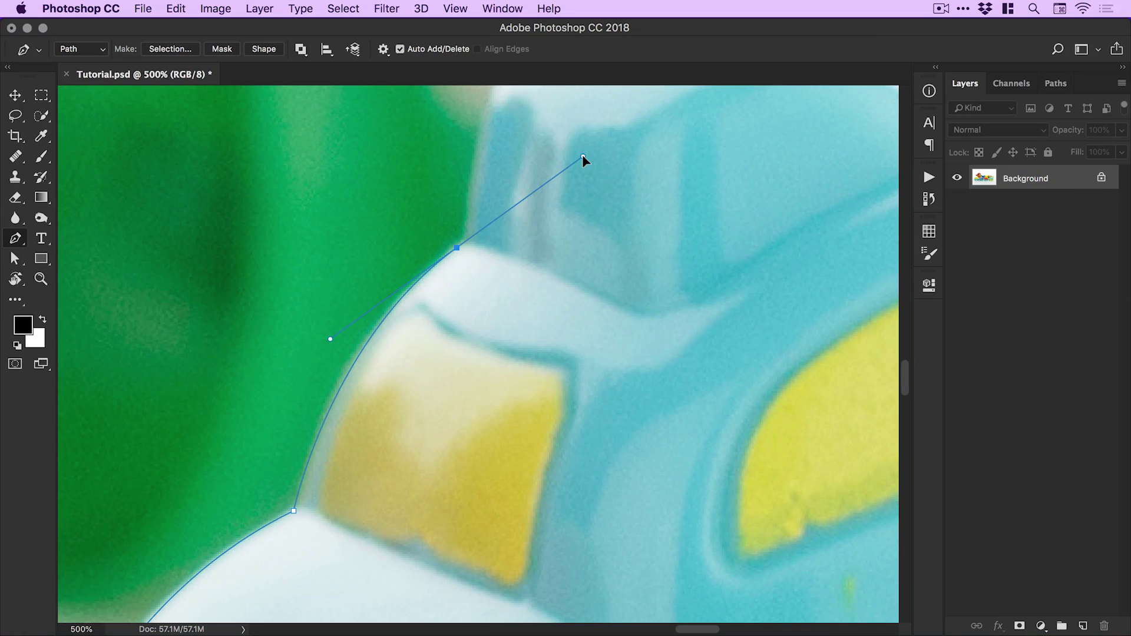
pyautogui.moveTo(582, 154); pyautogui.dragTo(611, 151)
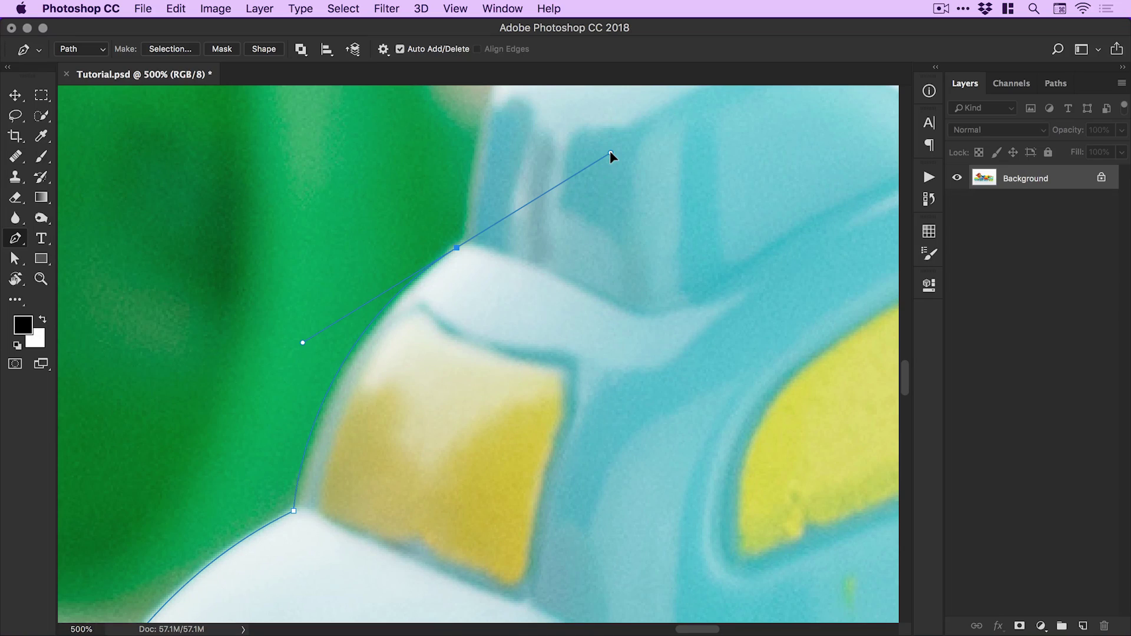
pyautogui.moveTo(610, 152)
pyautogui.mouseDown()
pyautogui.moveTo(588, 145)
pyautogui.moveTo(596, 138)
pyautogui.mouseUp()
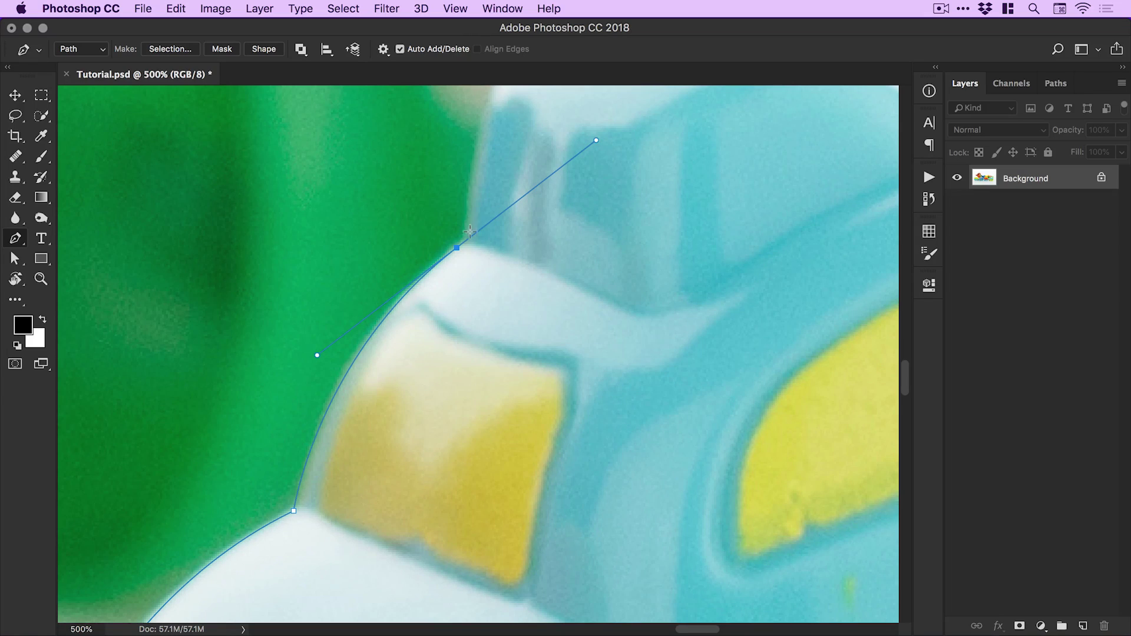
pyautogui.keyDown('alt'); pyautogui.click(456, 247); pyautogui.keyUp('alt')
pyautogui.moveTo(456, 247); pyautogui.dragTo(459, 323)
pyautogui.click(454, 330)
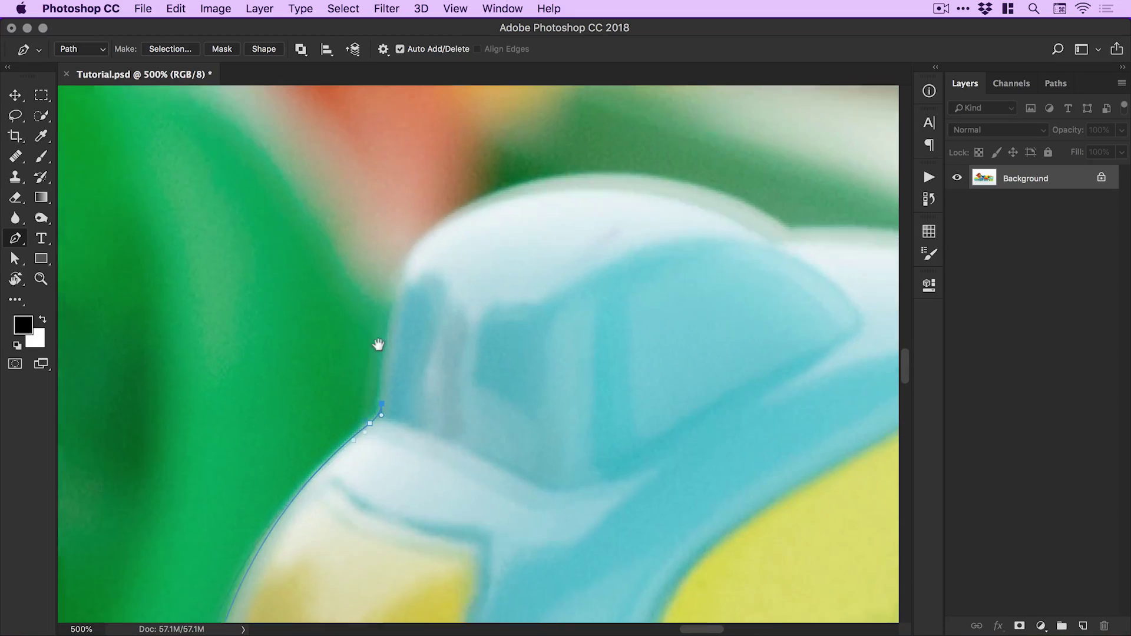
# Continue the outline up the windscreen and along the cabin roof's slope
pyautogui.moveTo(378, 344); pyautogui.dragTo(357, 366)
pyautogui.moveTo(403, 258); pyautogui.dragTo(546, 224)
pyautogui.hscroll(5, 404, 258)
pyautogui.scroll(2, 403, 258)
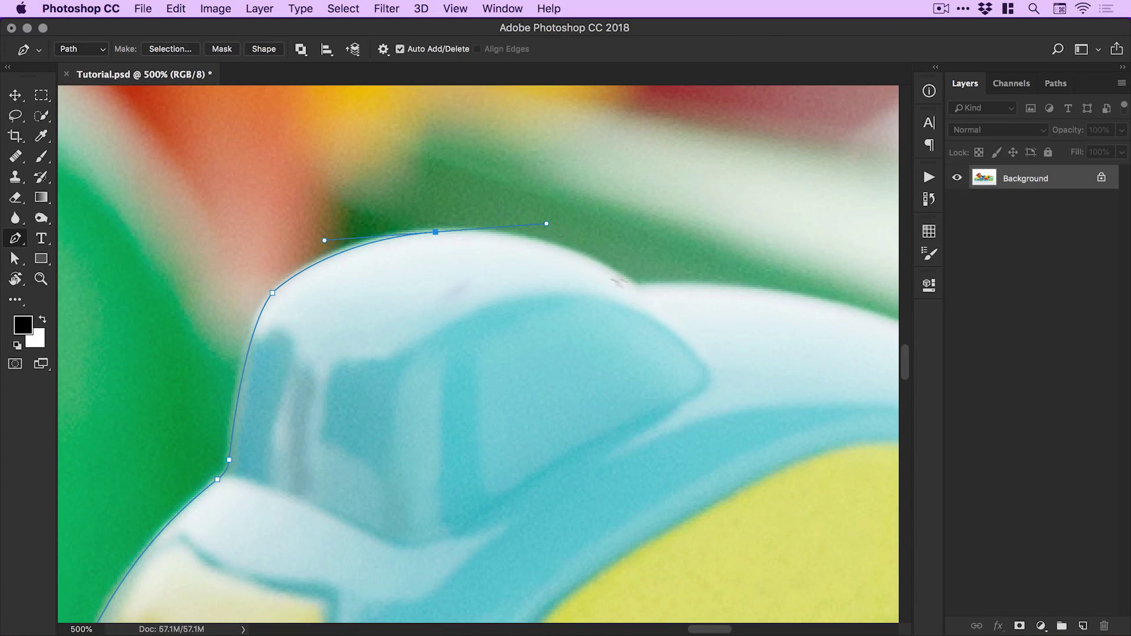
pyautogui.click(635, 285)
pyautogui.hscroll(19, 732, 295)
pyautogui.scroll(-4, 732, 295)
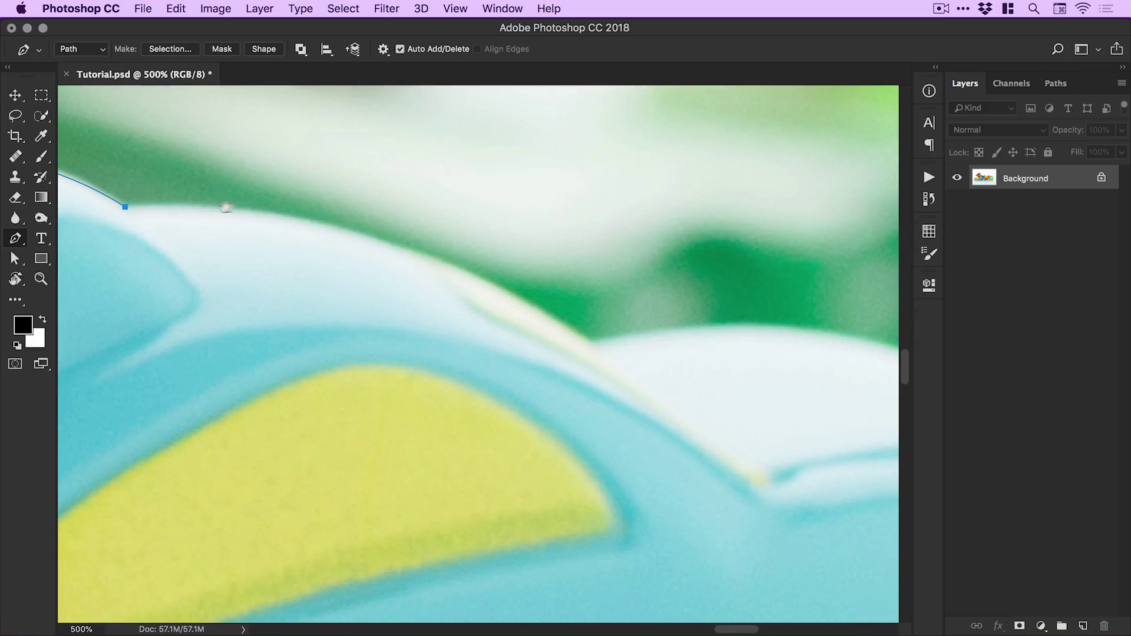
pyautogui.moveTo(591, 345); pyautogui.dragTo(803, 505)
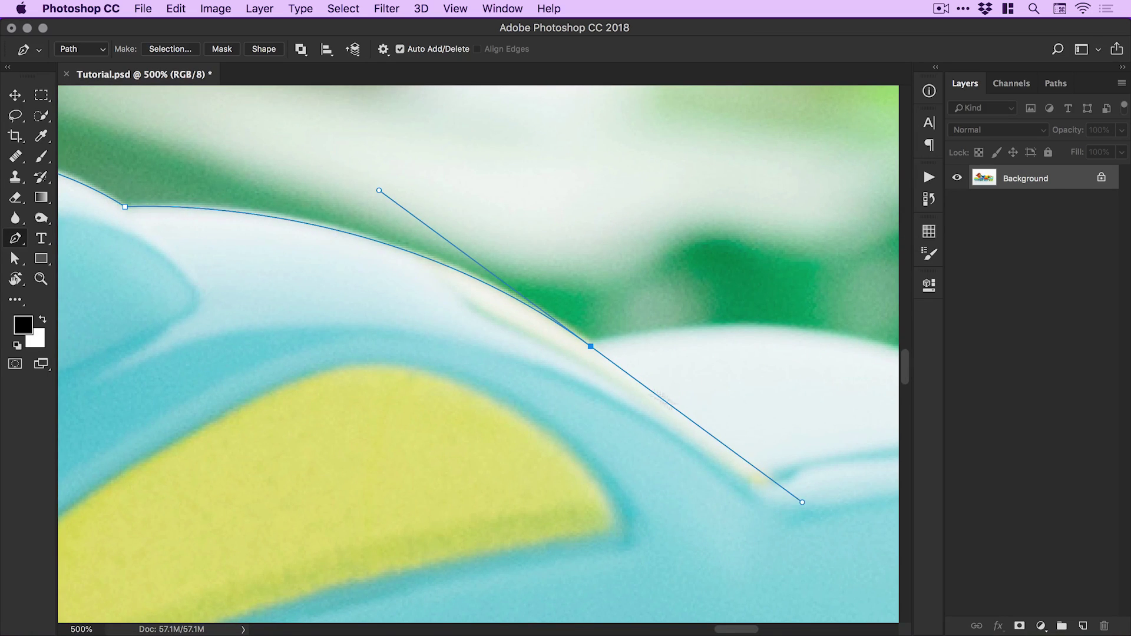
pyautogui.keyDown('alt'); pyautogui.click(591, 346); pyautogui.keyUp('alt')
pyautogui.moveTo(620, 313); pyautogui.dragTo(256, 244)
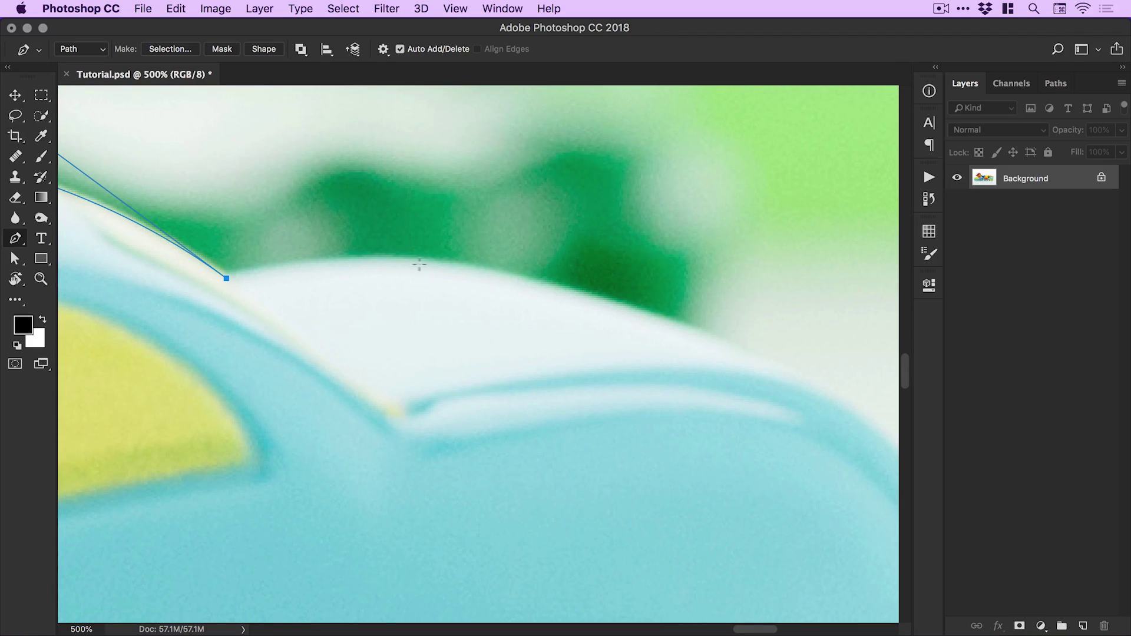
pyautogui.moveTo(434, 261); pyautogui.dragTo(522, 272)
# Trace the rear roof and rear edge down to the bumper step, making sharp corners
pyautogui.moveTo(621, 299); pyautogui.dragTo(391, 235)
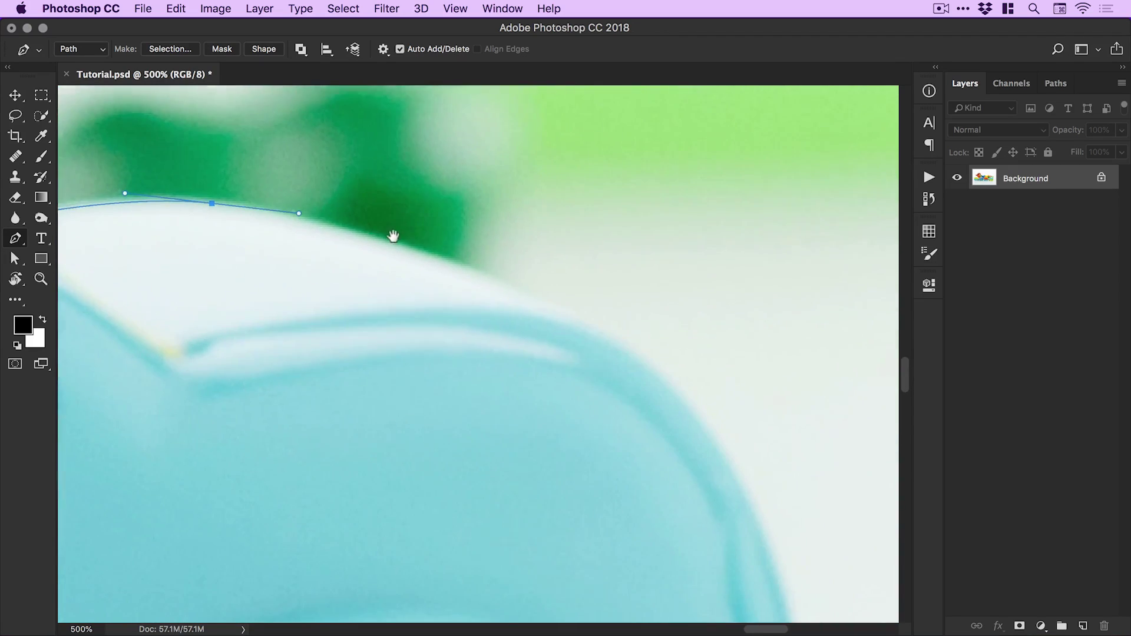
pyautogui.click(534, 295)
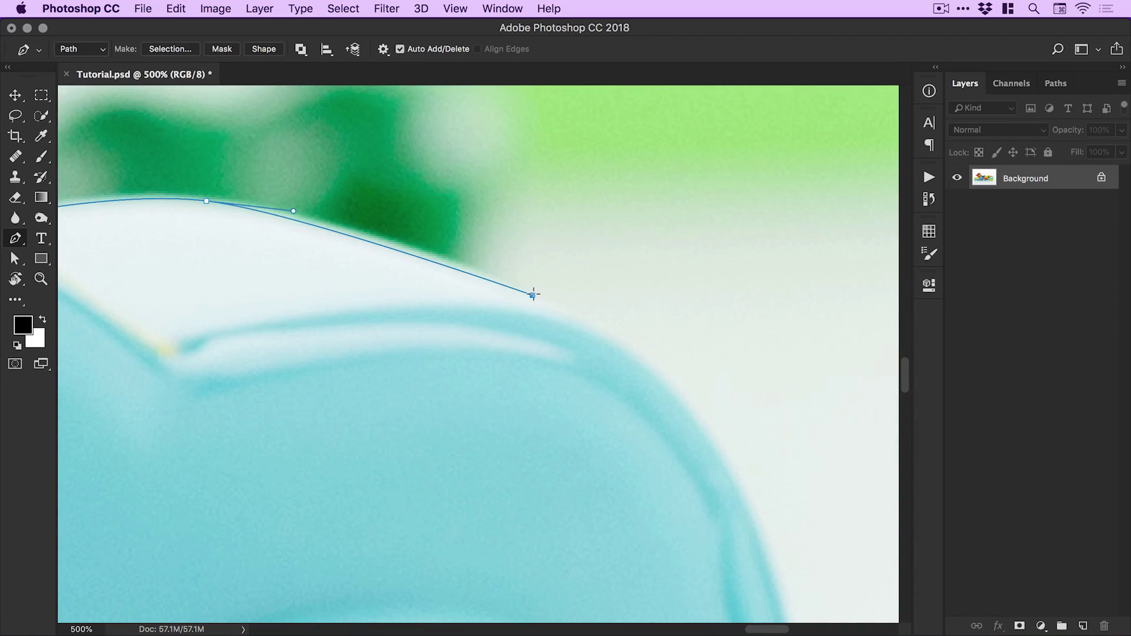
pyautogui.moveTo(534, 295); pyautogui.dragTo(603, 332)
pyautogui.moveTo(681, 378); pyautogui.dragTo(518, 210)
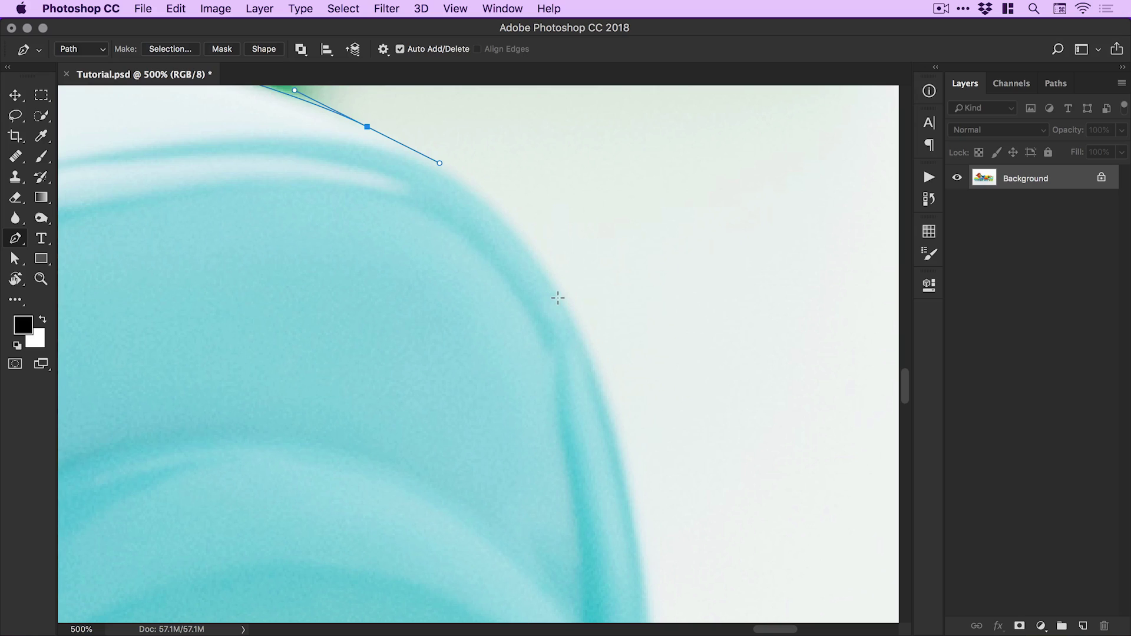
pyautogui.moveTo(559, 297); pyautogui.dragTo(598, 368)
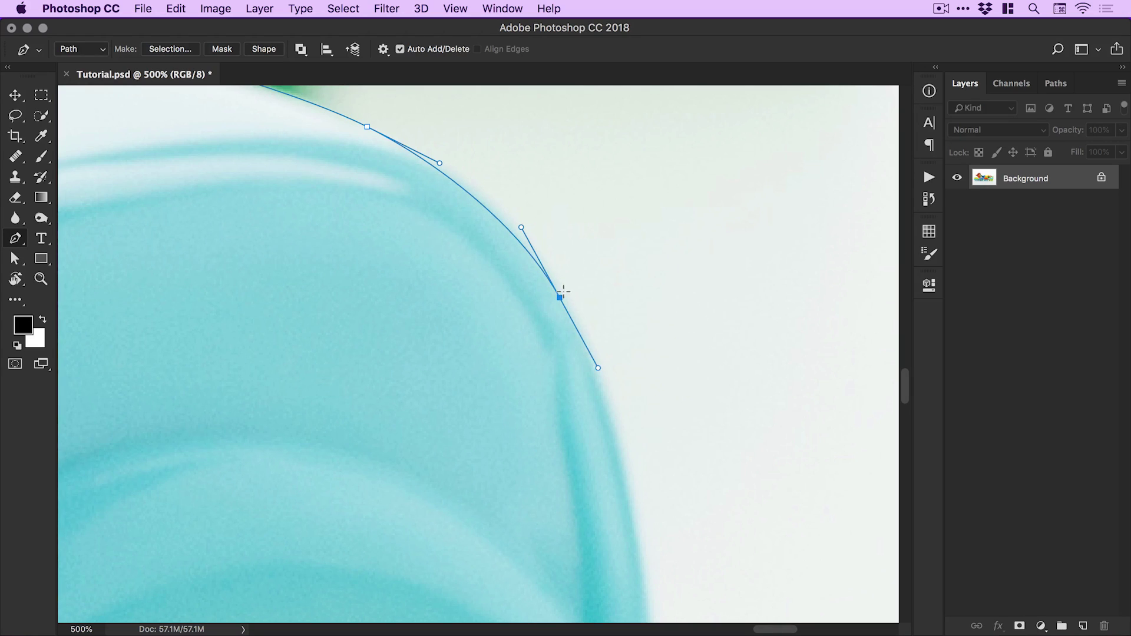
pyautogui.keyDown('alt'); pyautogui.click(560, 297); pyautogui.keyUp('alt')
pyautogui.scroll(-5, 654, 409)
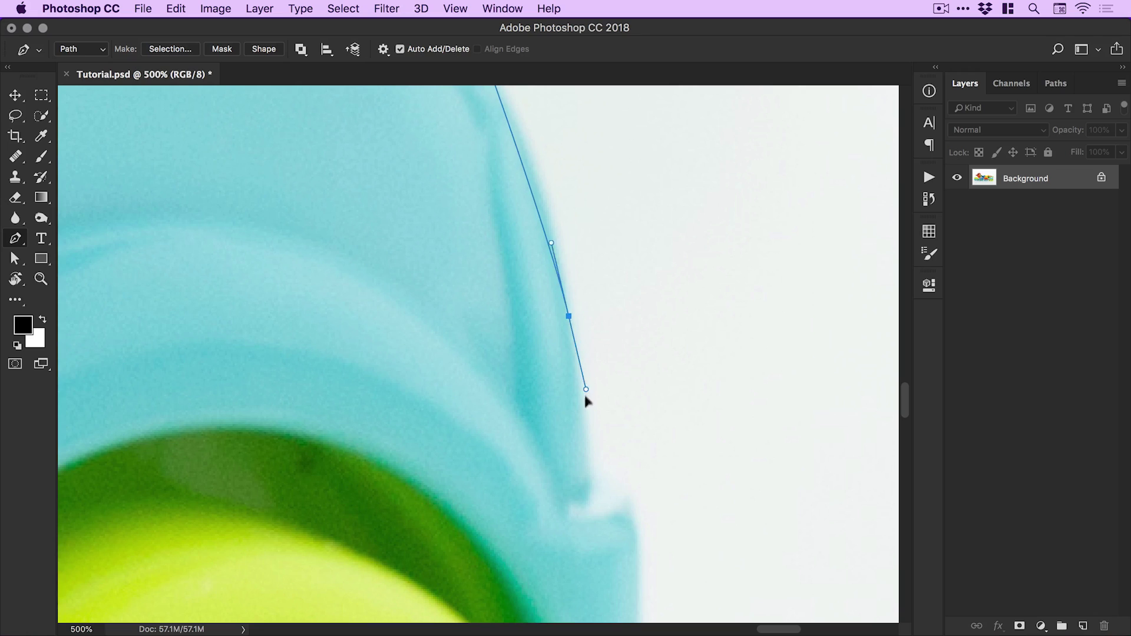
pyautogui.keyDown('alt'); pyautogui.click(568, 317); pyautogui.keyUp('alt')
pyautogui.scroll(-3, 598, 387)
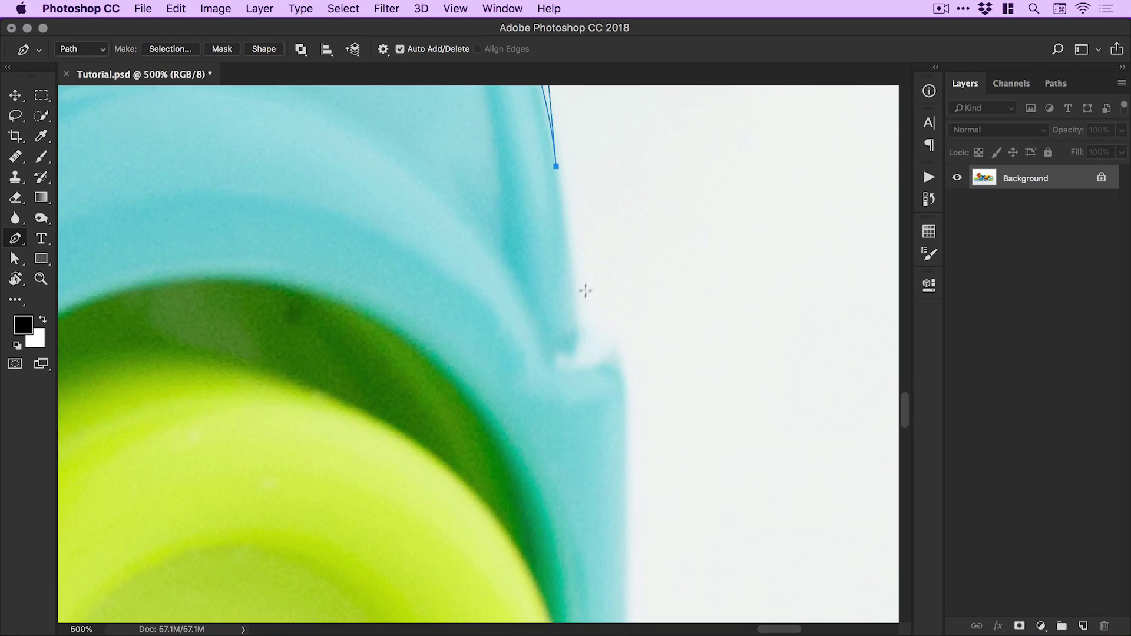
pyautogui.click(574, 319)
pyautogui.moveTo(621, 368); pyautogui.dragTo(625, 410)
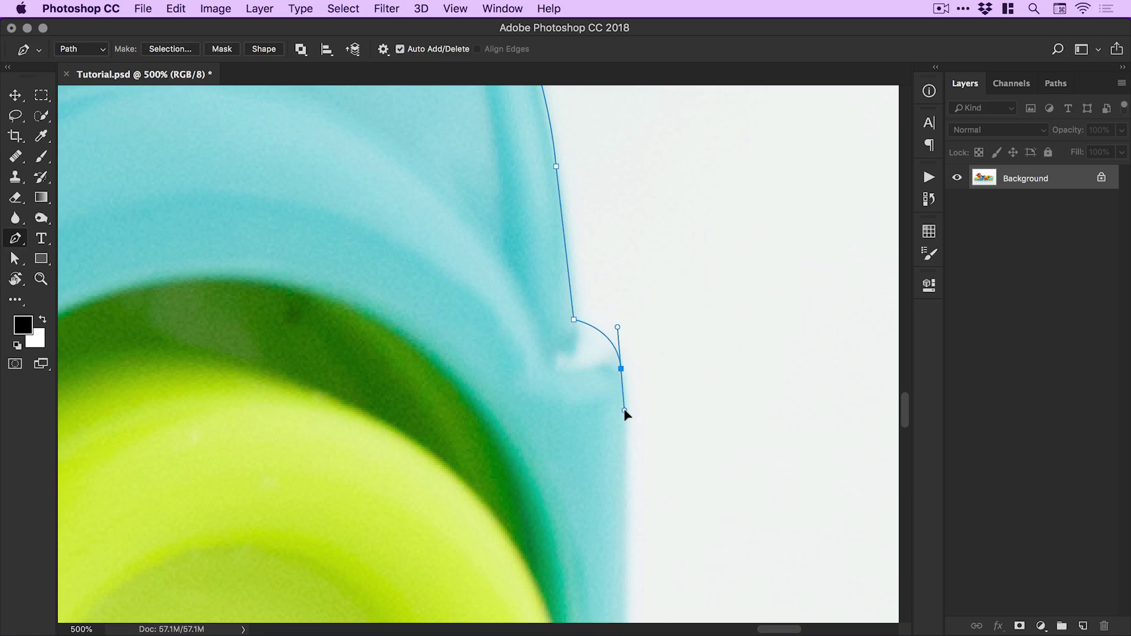
pyautogui.keyDown('alt'); pyautogui.click(621, 369); pyautogui.keyUp('alt')
# Take the path down the rear edge to the top of the rear wheel
pyautogui.moveTo(623, 386); pyautogui.dragTo(556, 186)
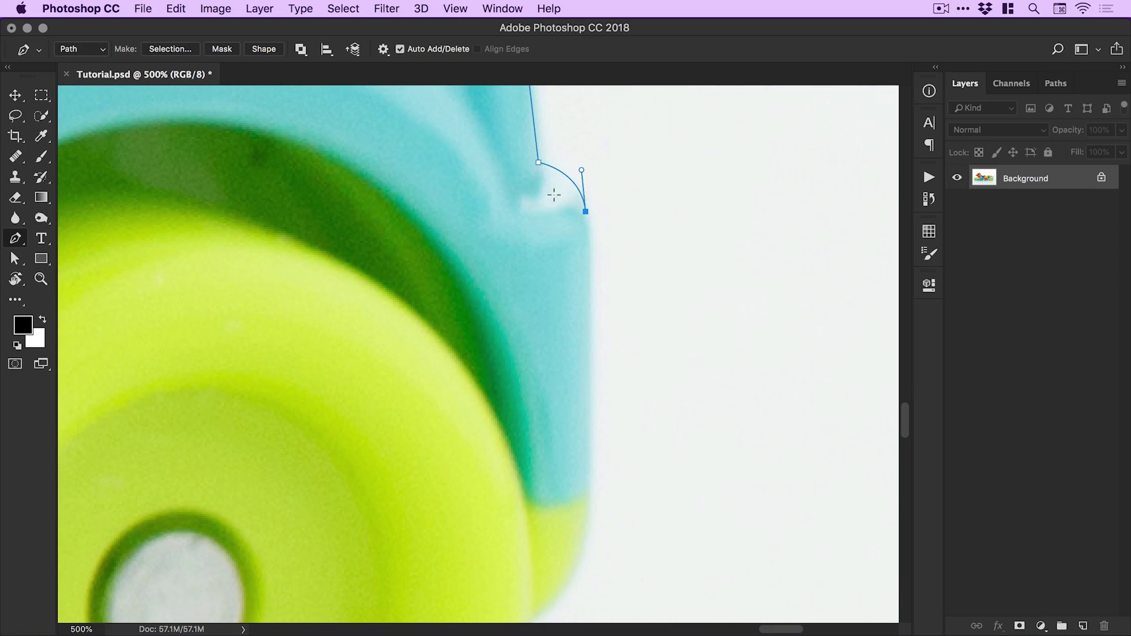
pyautogui.scroll(-3, 615, 283)
pyautogui.click(588, 421)
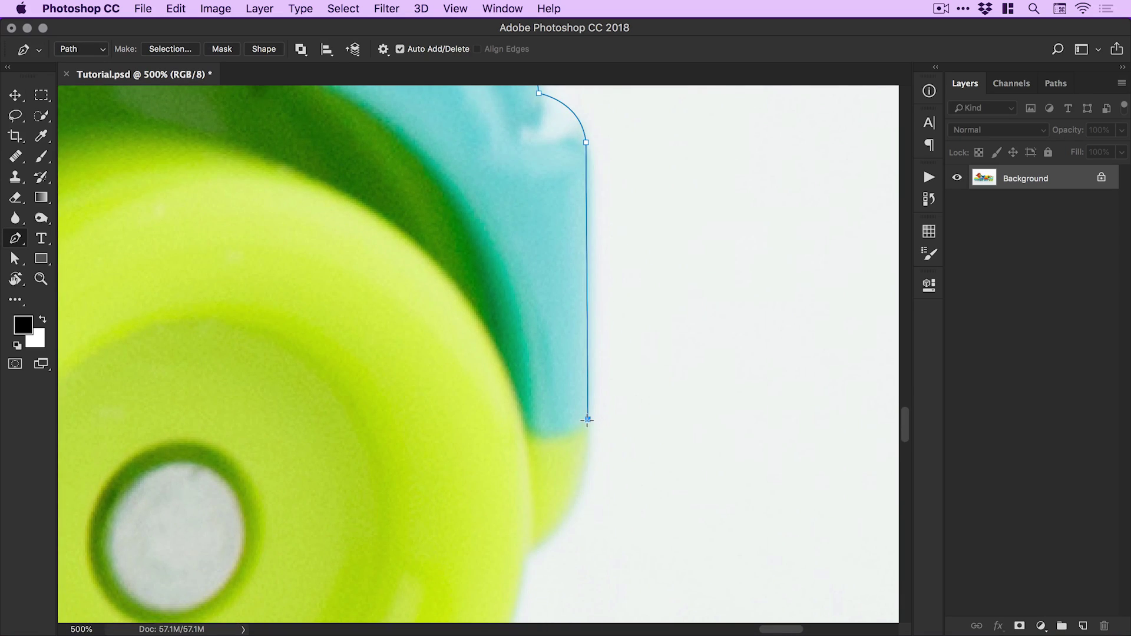
pyautogui.scroll(-5, 629, 328)
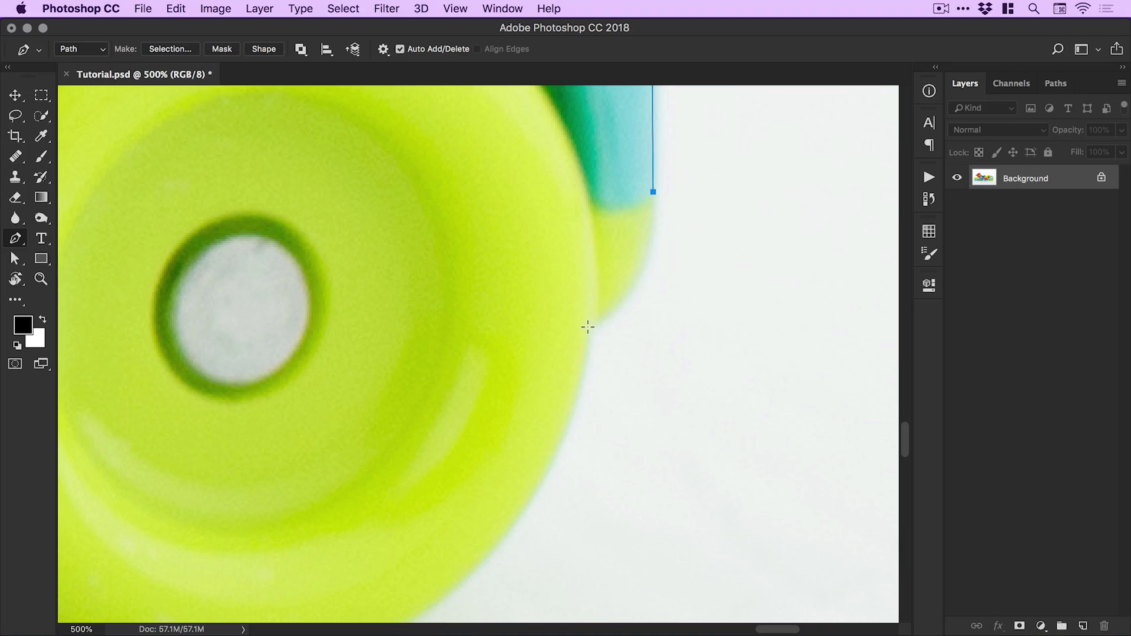
pyautogui.moveTo(588, 327); pyautogui.dragTo(527, 358)
pyautogui.keyDown('alt'); pyautogui.click(588, 328); pyautogui.keyUp('alt')
pyautogui.scroll(-5, 601, 336)
pyautogui.hscroll(-4, 601, 336)
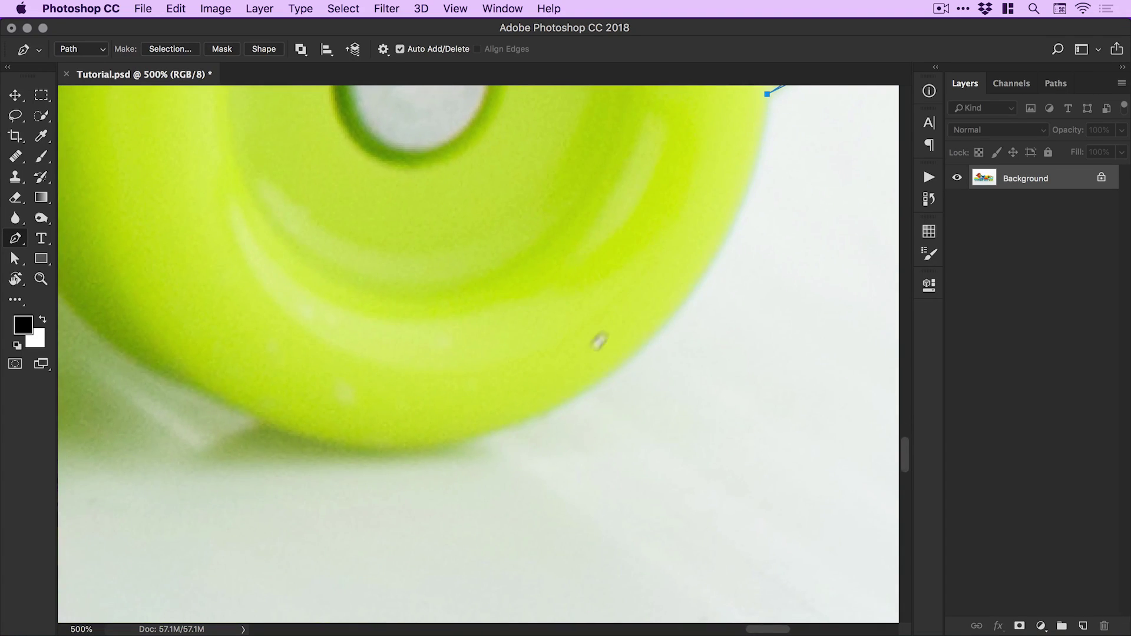
# Curve the path around the bottom of the rear yellow wheel
pyautogui.click(547, 409)
pyautogui.moveTo(542, 412); pyautogui.dragTo(341, 513)
pyautogui.hscroll(-5, 341, 513)
pyautogui.scroll(2, 506, 431)
pyautogui.moveTo(505, 430); pyautogui.dragTo(361, 345)
pyautogui.hscroll(-3, 505, 430)
pyautogui.scroll(2, 505, 430)
pyautogui.click(482, 429)
pyautogui.hscroll(-2, 482, 429)
pyautogui.scroll(2, 482, 428)
pyautogui.moveTo(417, 273)
pyautogui.mouseDown()
pyautogui.moveTo(394, 115)
pyautogui.moveTo(407, 279)
pyautogui.mouseUp()
# Trace the gap between the wheels and curve around the front yellow wheel
pyautogui.click(370, 306)
pyautogui.moveTo(298, 328); pyautogui.dragTo(280, 356)
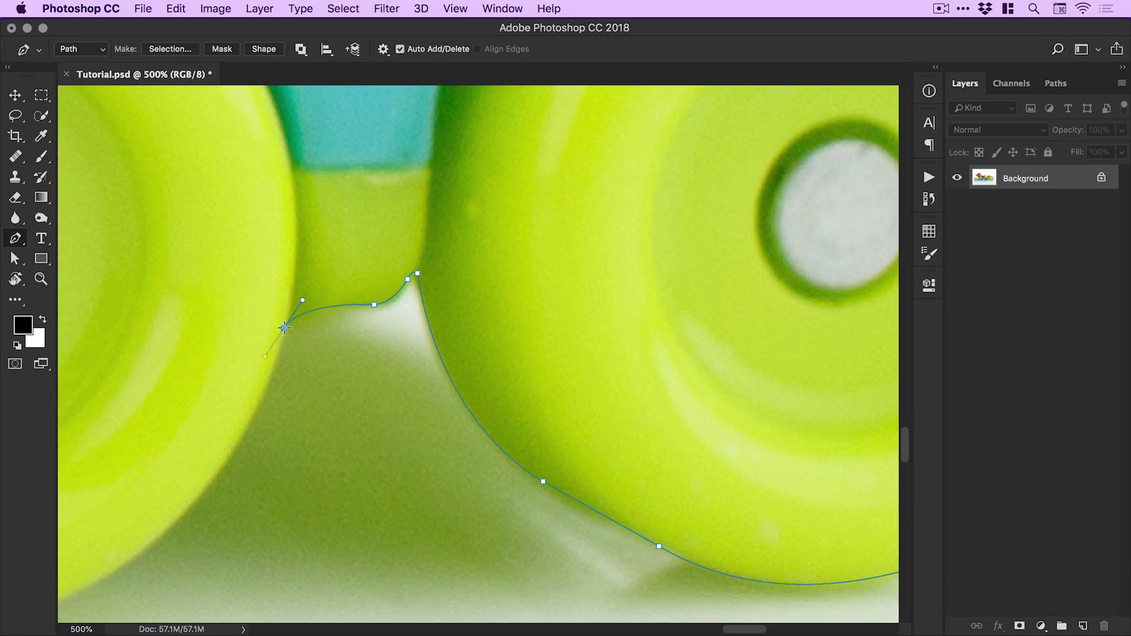
pyautogui.hscroll(-6, 570, 489)
pyautogui.scroll(-2, 570, 488)
pyautogui.moveTo(570, 488); pyautogui.dragTo(354, 550)
pyautogui.hscroll(-5, 354, 551)
pyautogui.moveTo(487, 447); pyautogui.dragTo(348, 371)
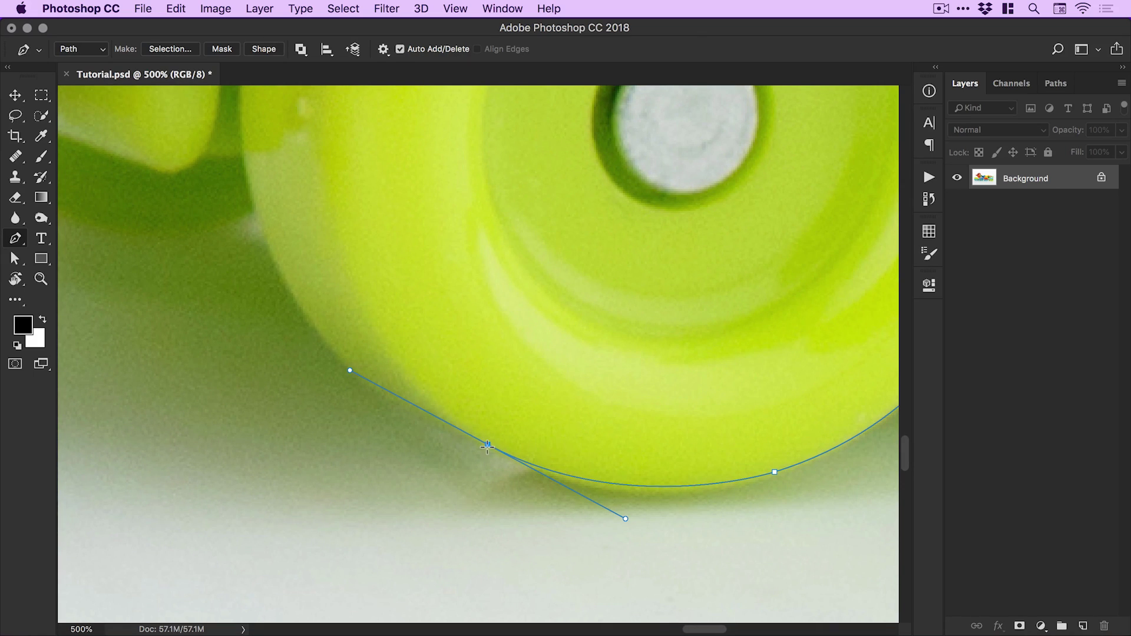
pyautogui.click(387, 394)
pyautogui.hscroll(-3, 434, 312)
pyautogui.scroll(2, 434, 312)
pyautogui.moveTo(416, 371); pyautogui.dragTo(348, 197)
# Run up the front bumper, close the path on its first anchor, and zoom out
pyautogui.hscroll(-6, 346, 303)
pyautogui.scroll(3, 455, 365)
pyautogui.scroll(2, 349, 197)
pyautogui.hscroll(-1, 348, 196)
pyautogui.click(389, 271)
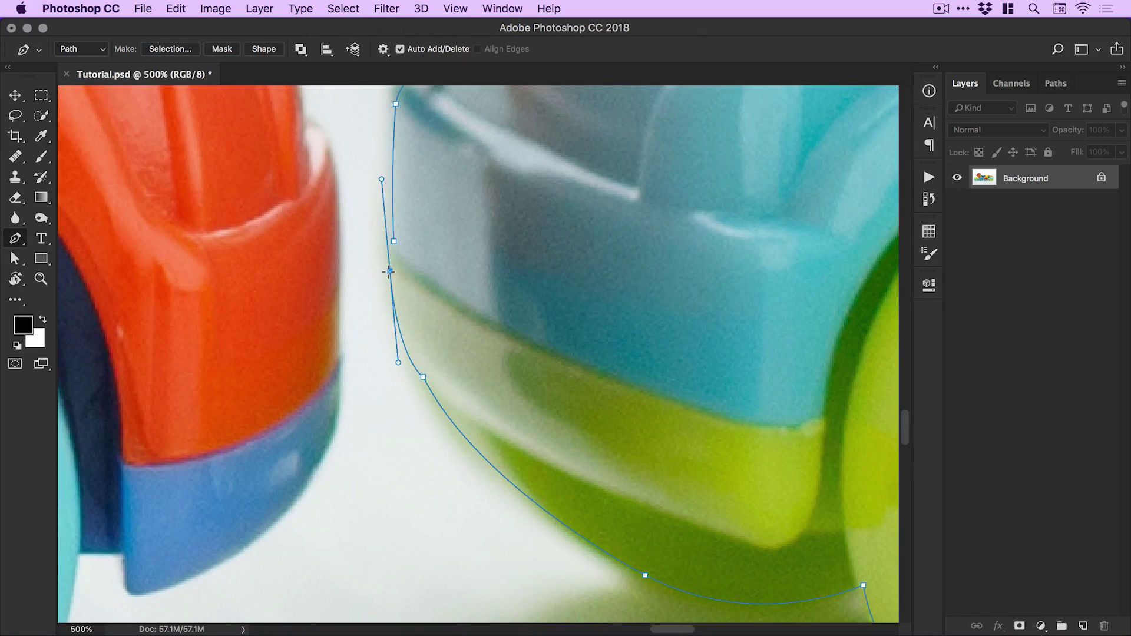
pyautogui.click(394, 242)
pyautogui.hotkey('ctrl', '-')
pyautogui.hotkey('ctrl', '-')
pyautogui.hotkey('ctrl', '-')
pyautogui.hotkey('ctrl', '-')
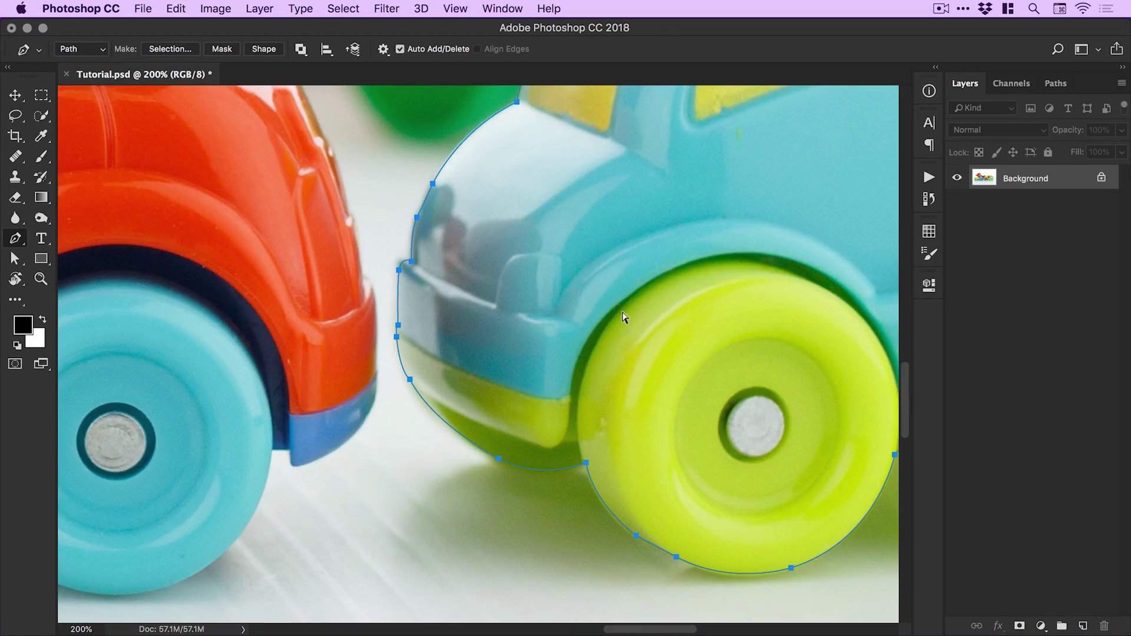
pyautogui.hscroll(2, 521, 313)
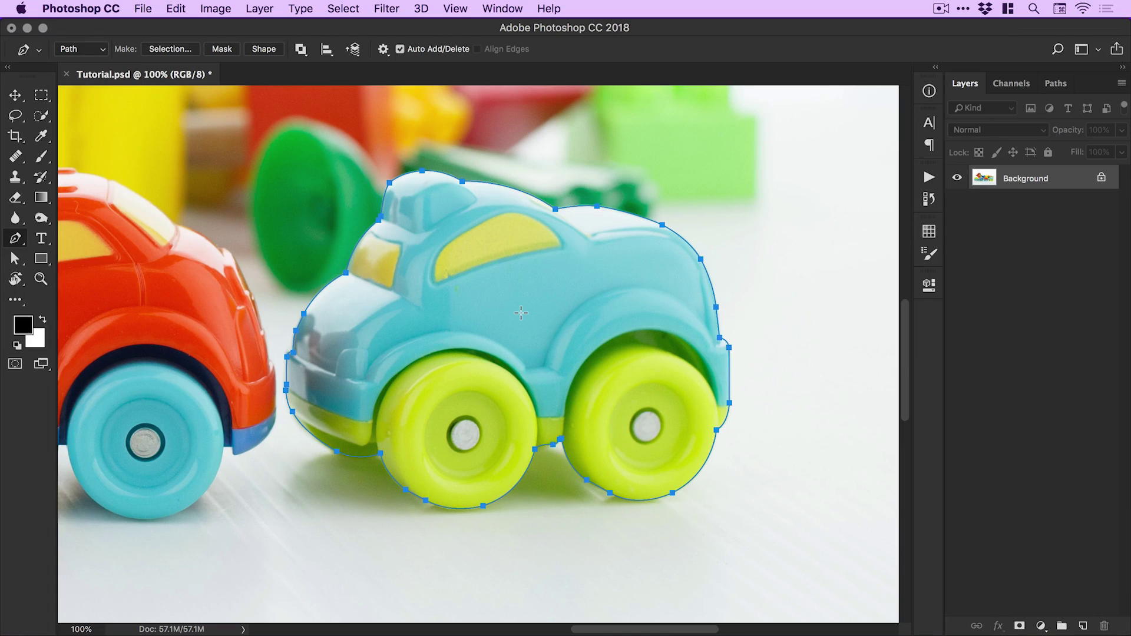
# Show the Paths panel and save the Work Path as 'Car Path'
pyautogui.click(1057, 83)
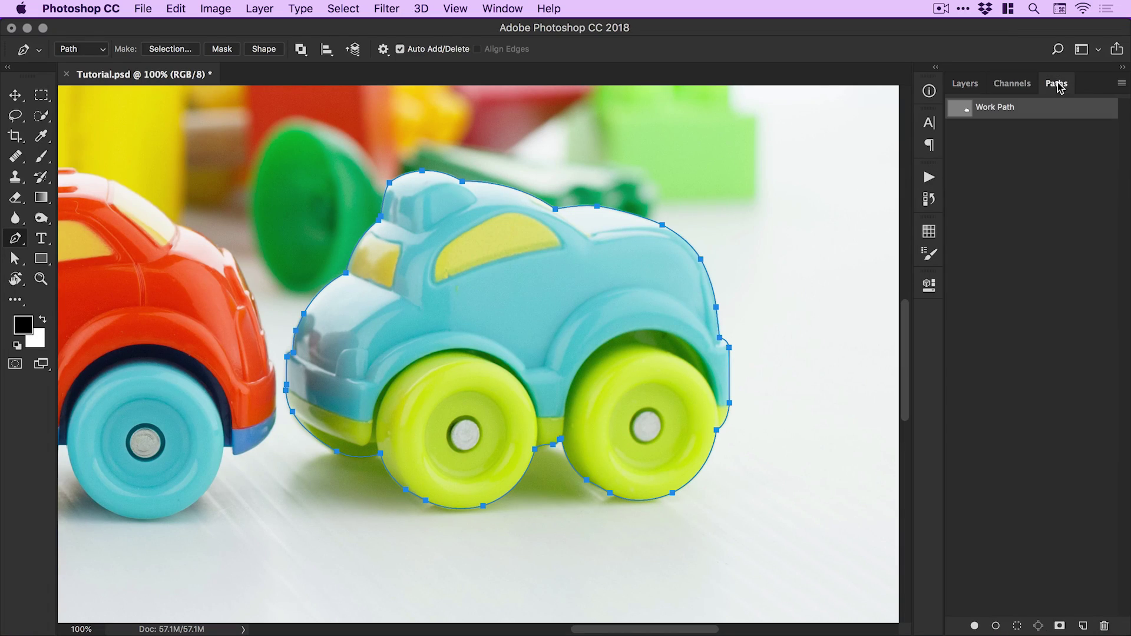
pyautogui.click(516, 10)
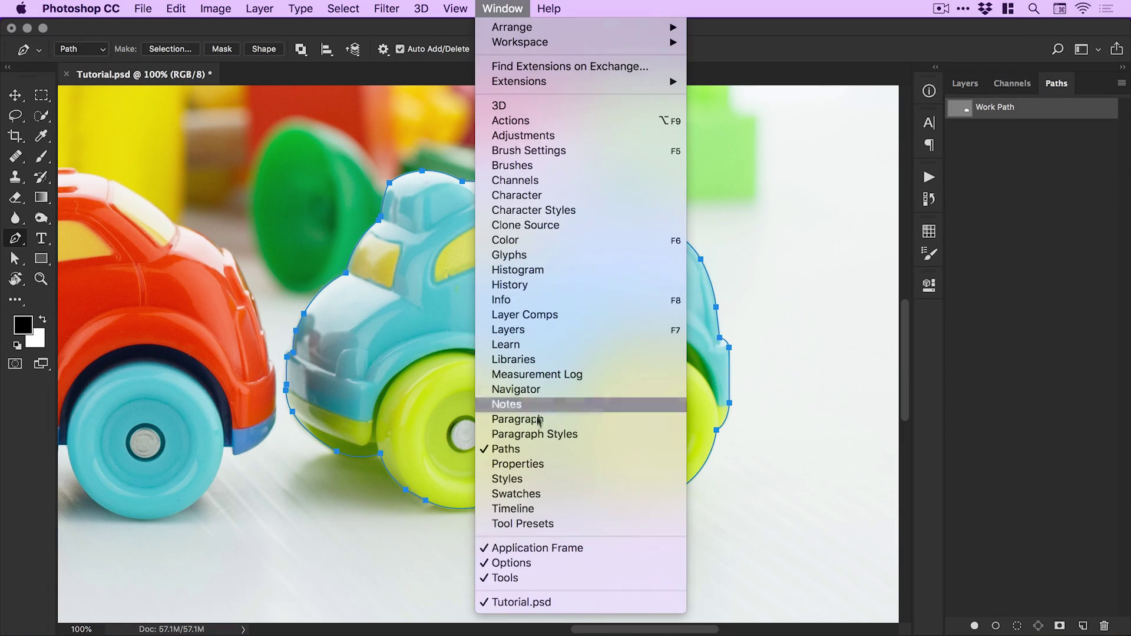
pyautogui.click(513, 449)
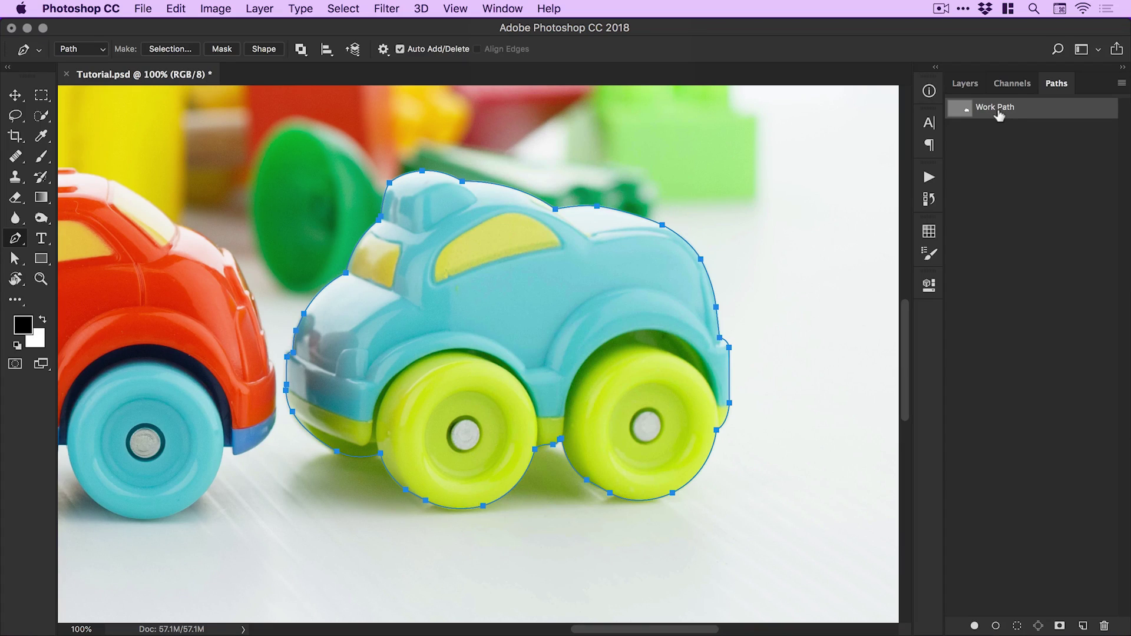
pyautogui.doubleClick(1000, 115)
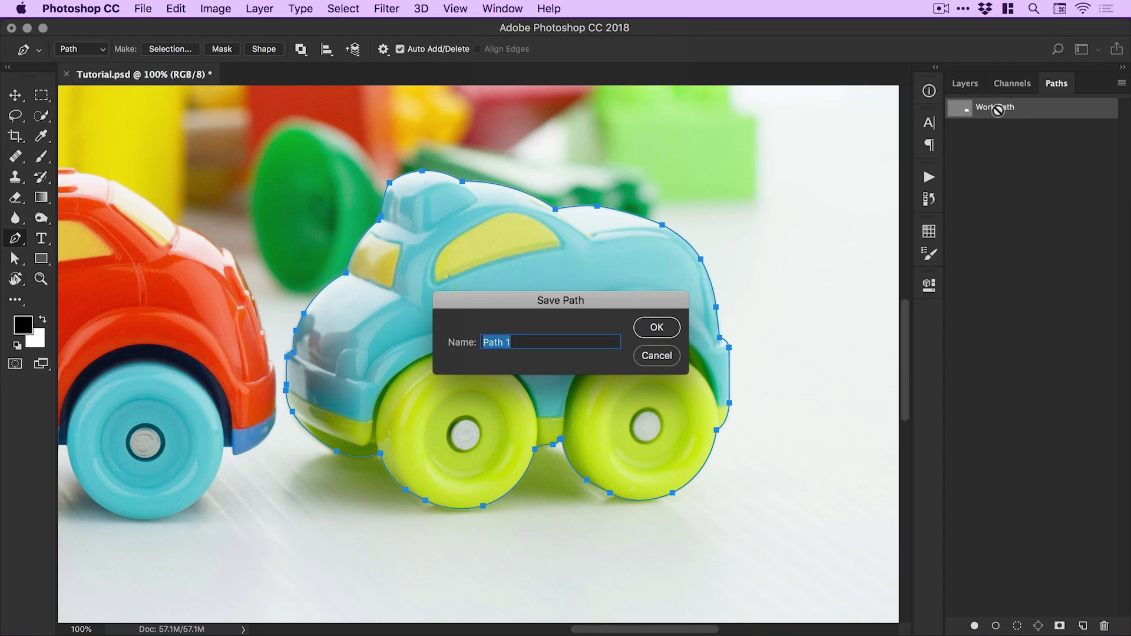
pyautogui.write('Car Path')
pyautogui.click(657, 327)
pyautogui.press('v')
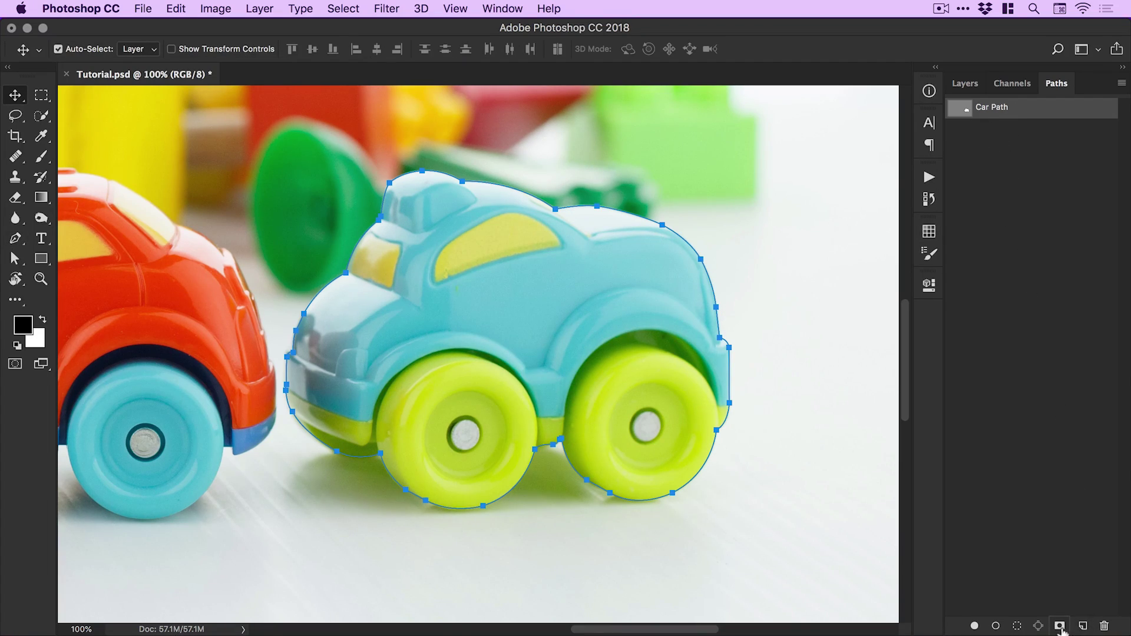
# Undo a stray new path, reselect Car Path, return to Layers, and reactivate the Pen tool
pyautogui.click(1083, 627)
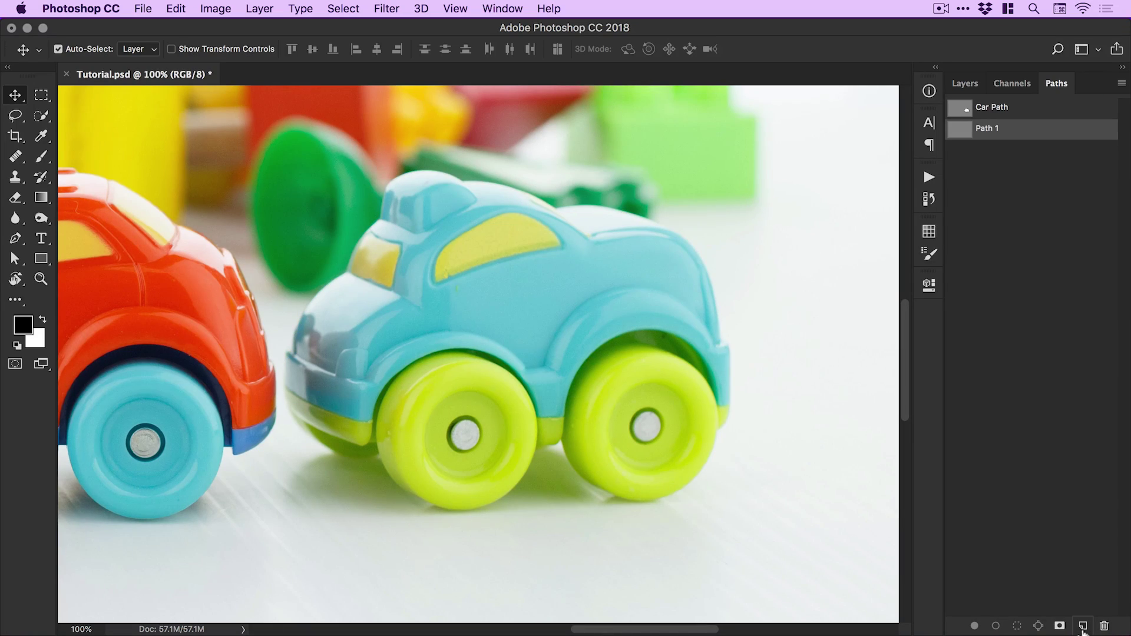
pyautogui.press('super+z')
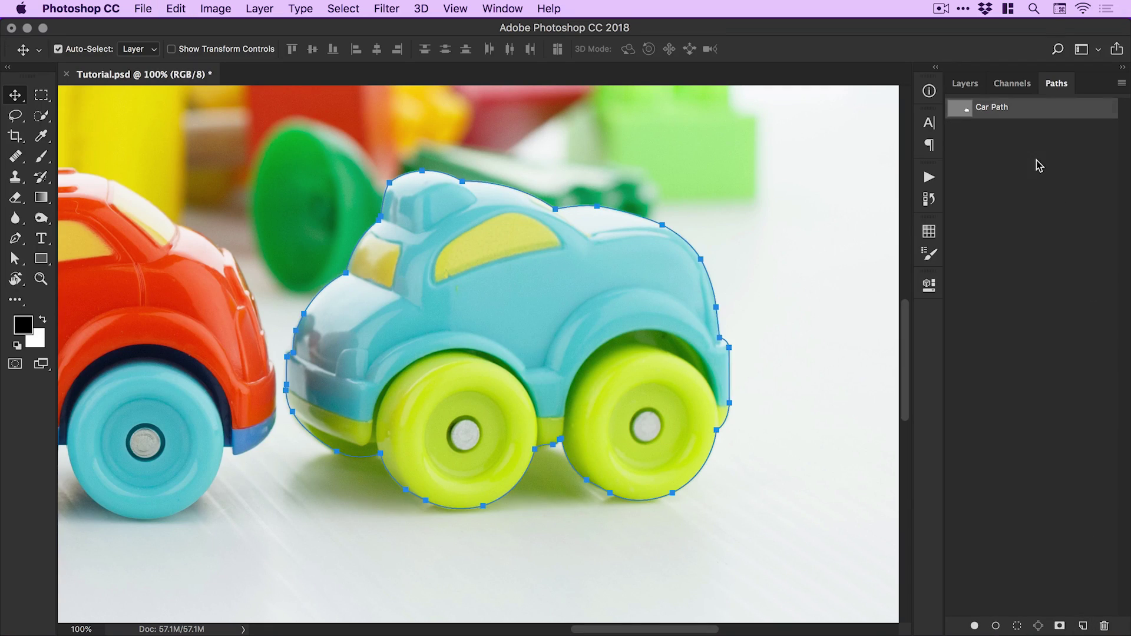
pyautogui.keyDown('super'); pyautogui.click(966, 112); pyautogui.keyUp('super')
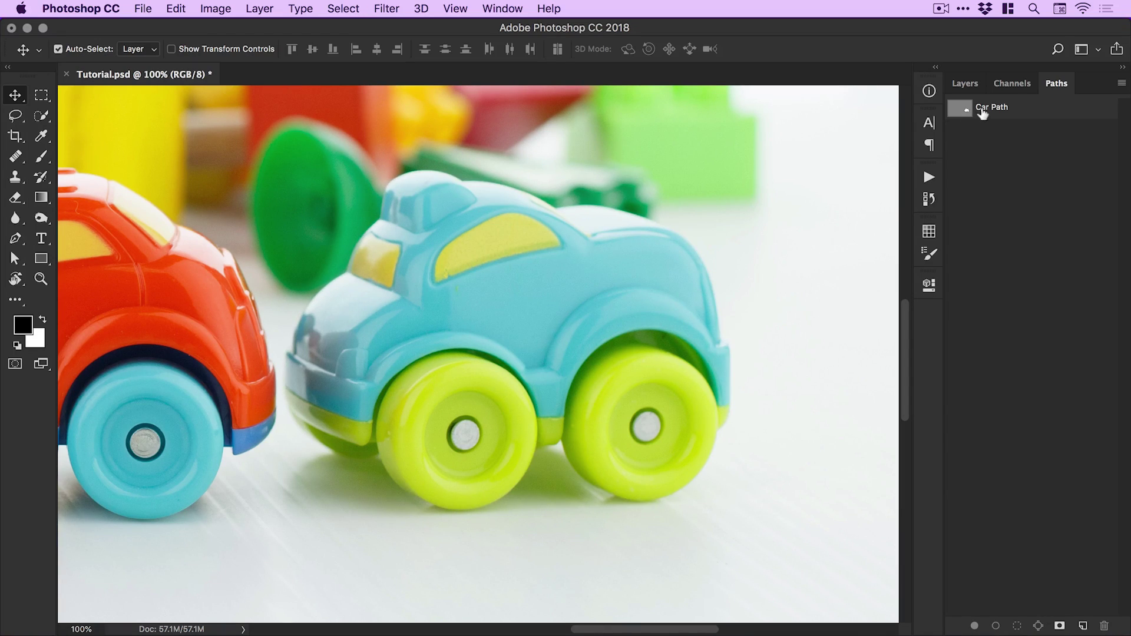
pyautogui.click(982, 112)
pyautogui.click(966, 89)
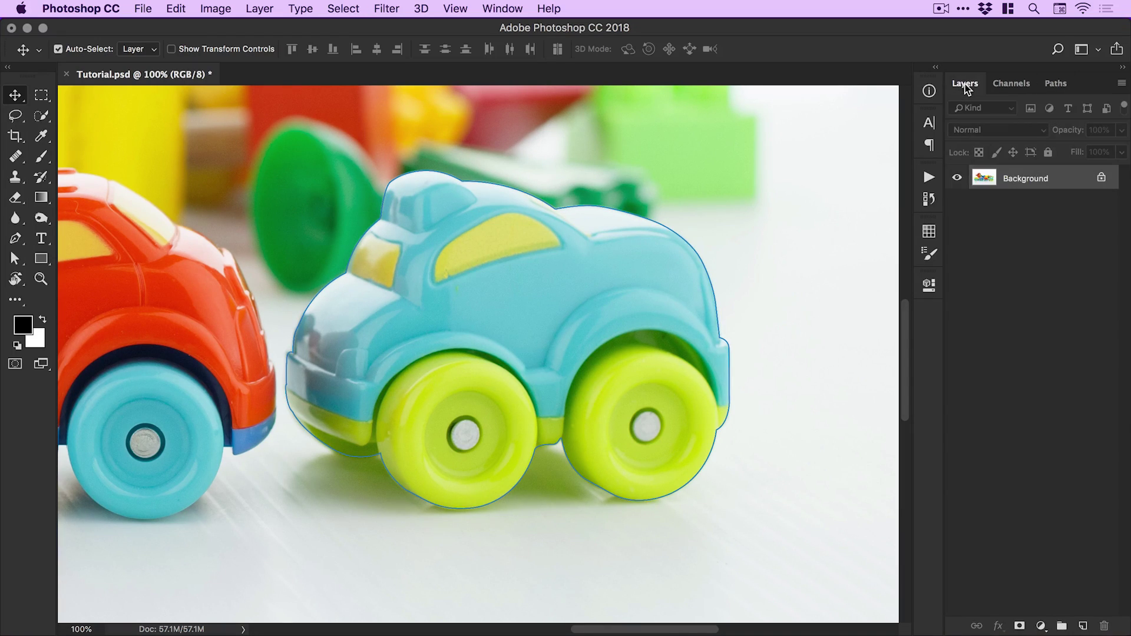
pyautogui.click(1056, 83)
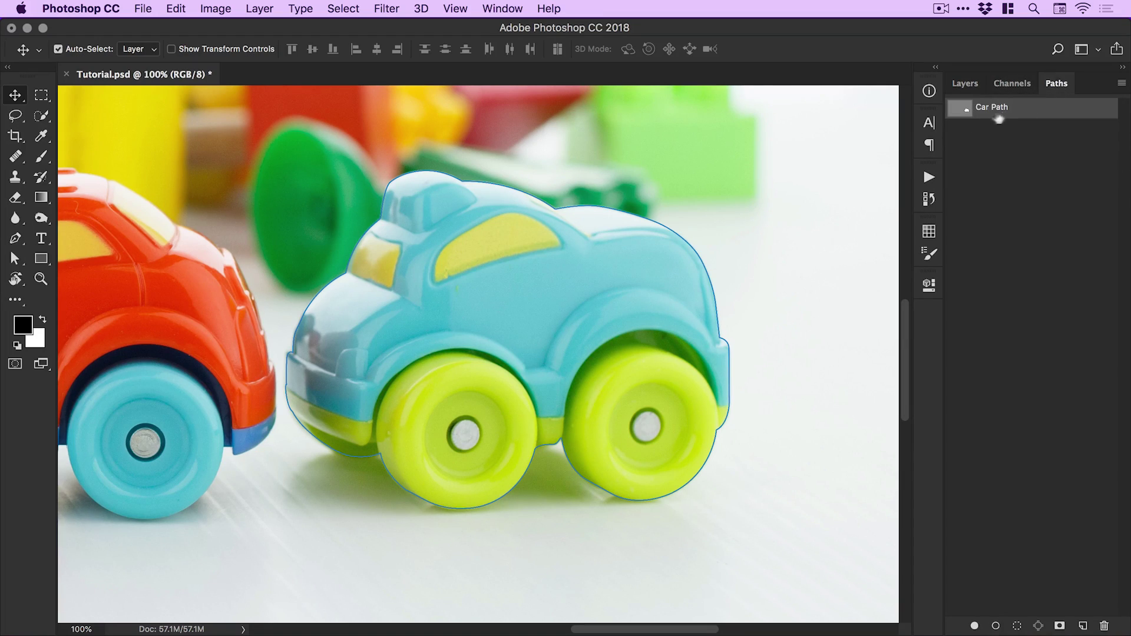
pyautogui.click(964, 86)
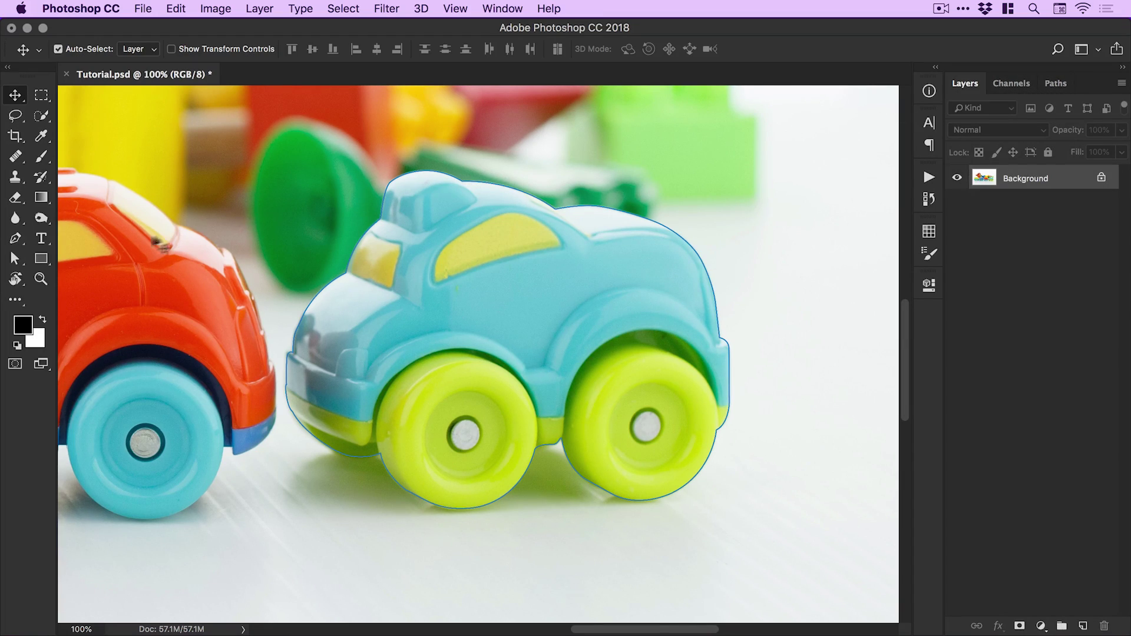
pyautogui.click(16, 241)
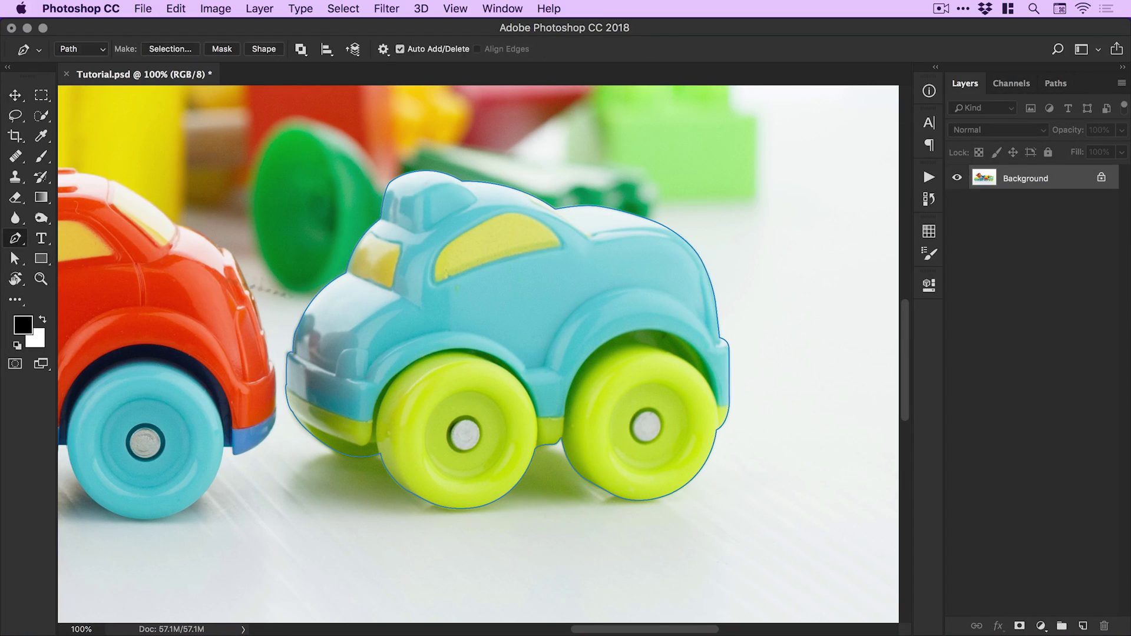
# Convert Car Path into a selection around the light-blue car with a 3-pixel feather radius
pyautogui.rightClick(516, 306)
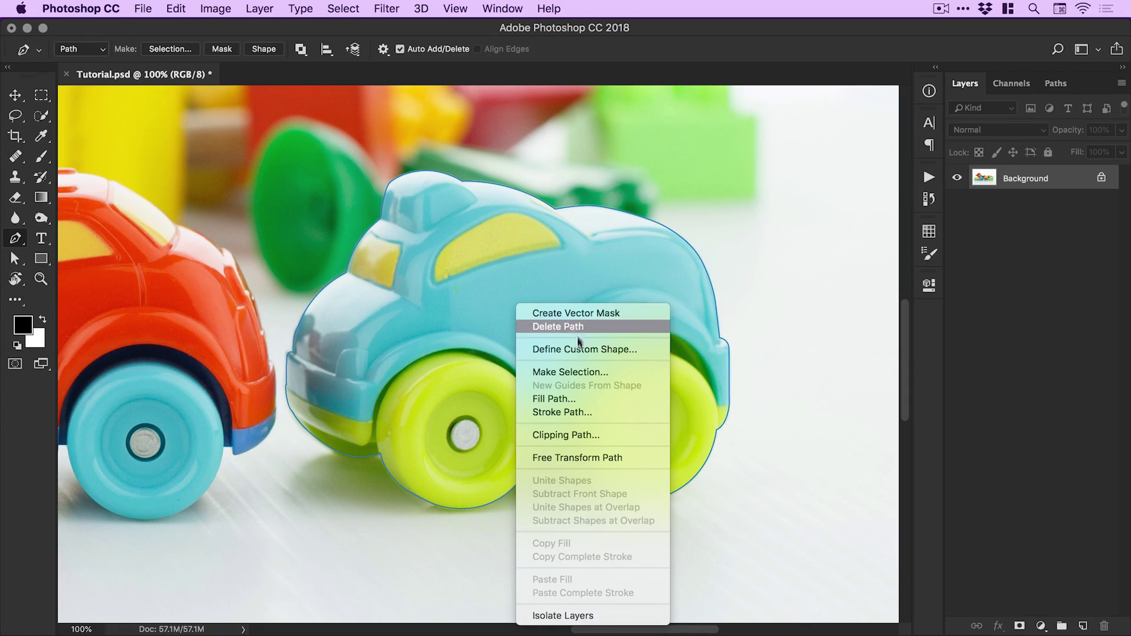
pyautogui.click(574, 372)
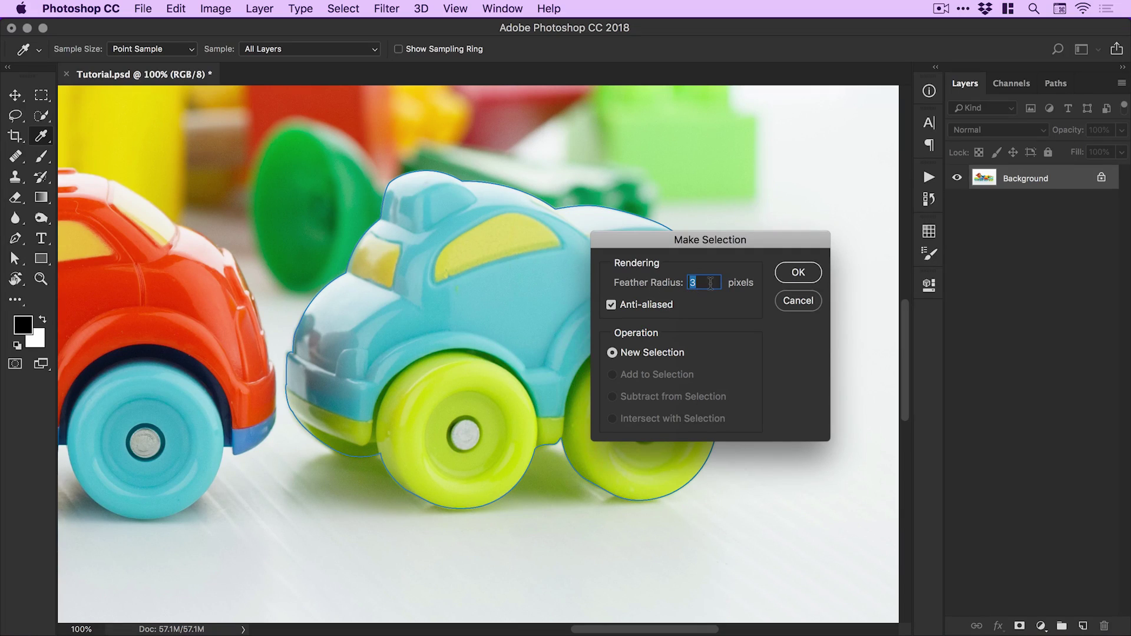
pyautogui.write('0')
pyautogui.press('super+plus')
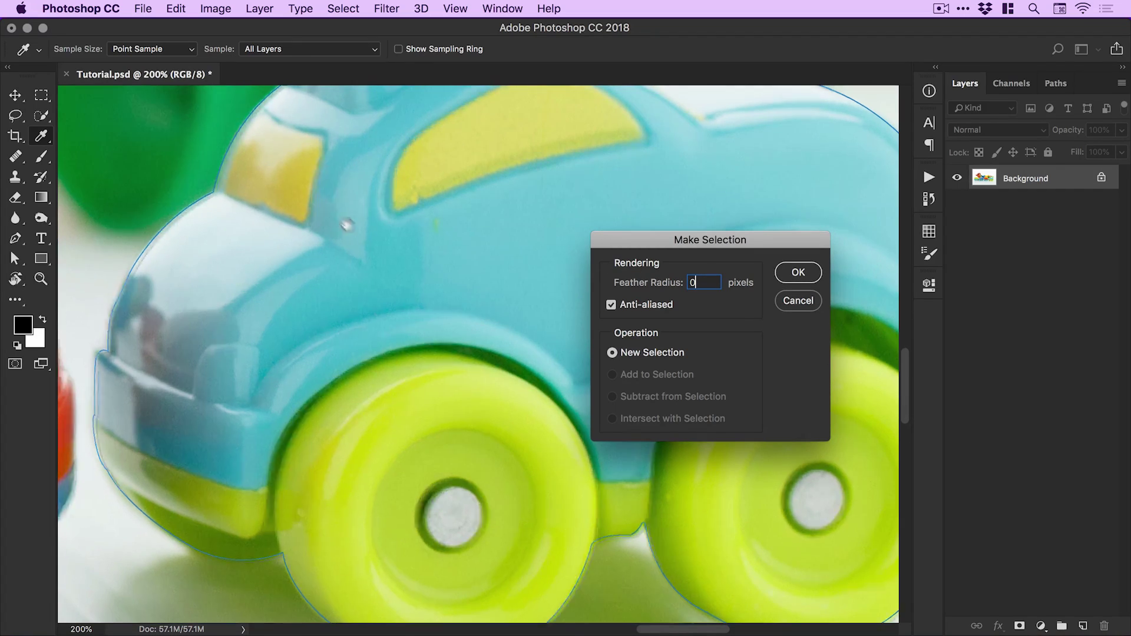
pyautogui.hscroll(-5, 347, 226)
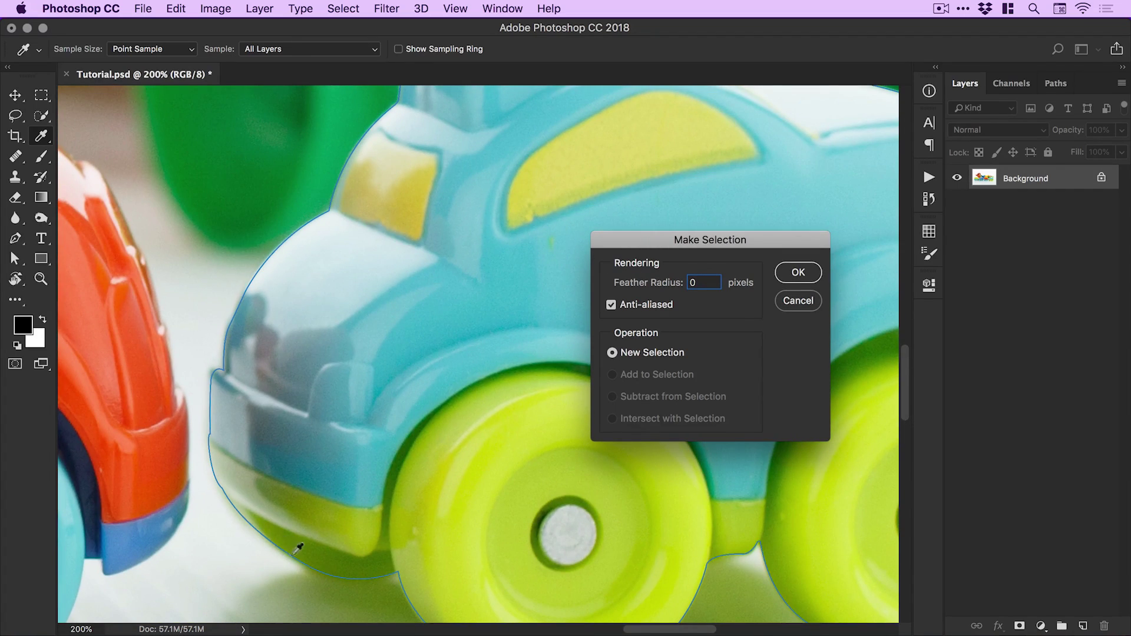
pyautogui.scroll(-4, 271, 449)
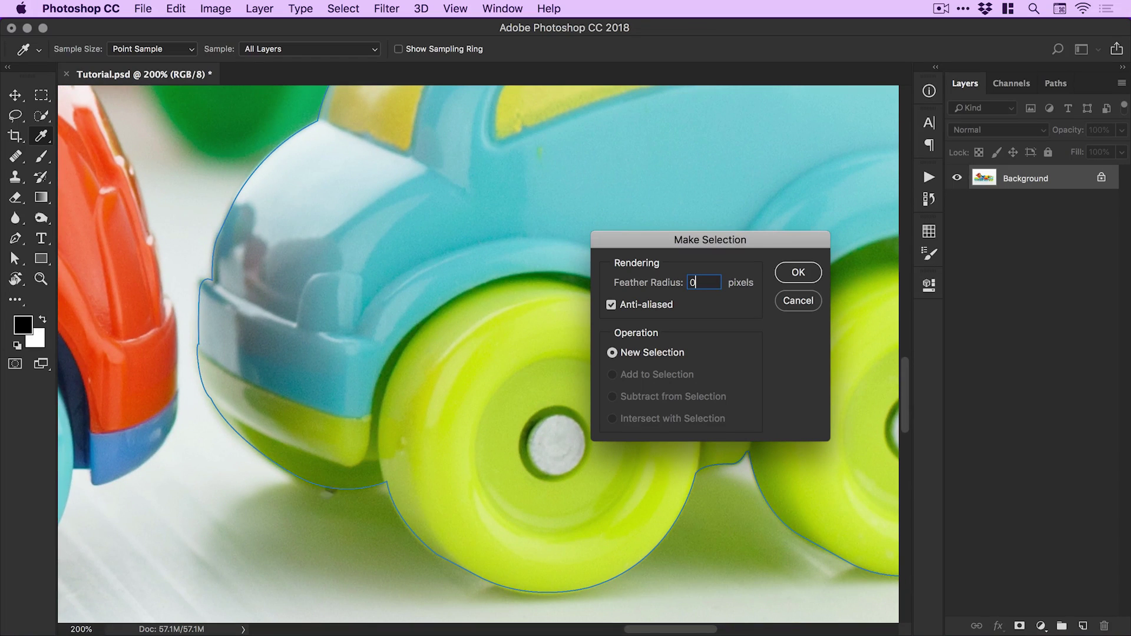
pyautogui.moveTo(709, 280); pyautogui.dragTo(686, 278)
pyautogui.write('3')
pyautogui.click(798, 274)
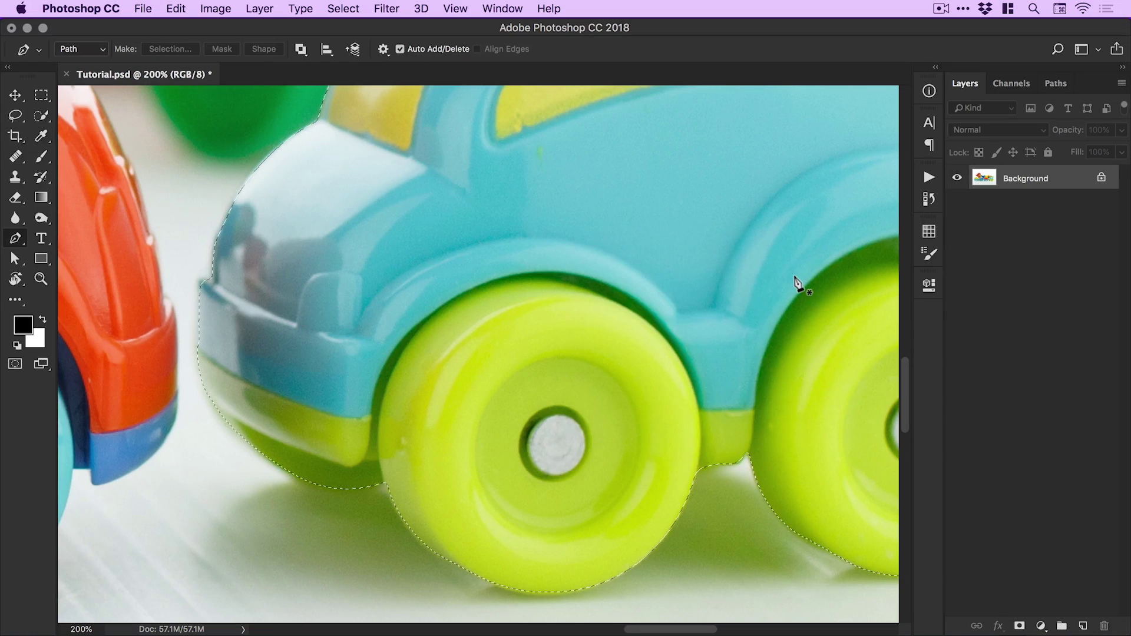
# Fill the selection black on a new Layer 1 and zoom in to inspect its edge
pyautogui.click(1083, 626)
pyautogui.moveTo(41, 197); pyautogui.dragTo(83, 212)
pyautogui.click(299, 250)
pyautogui.press('z')
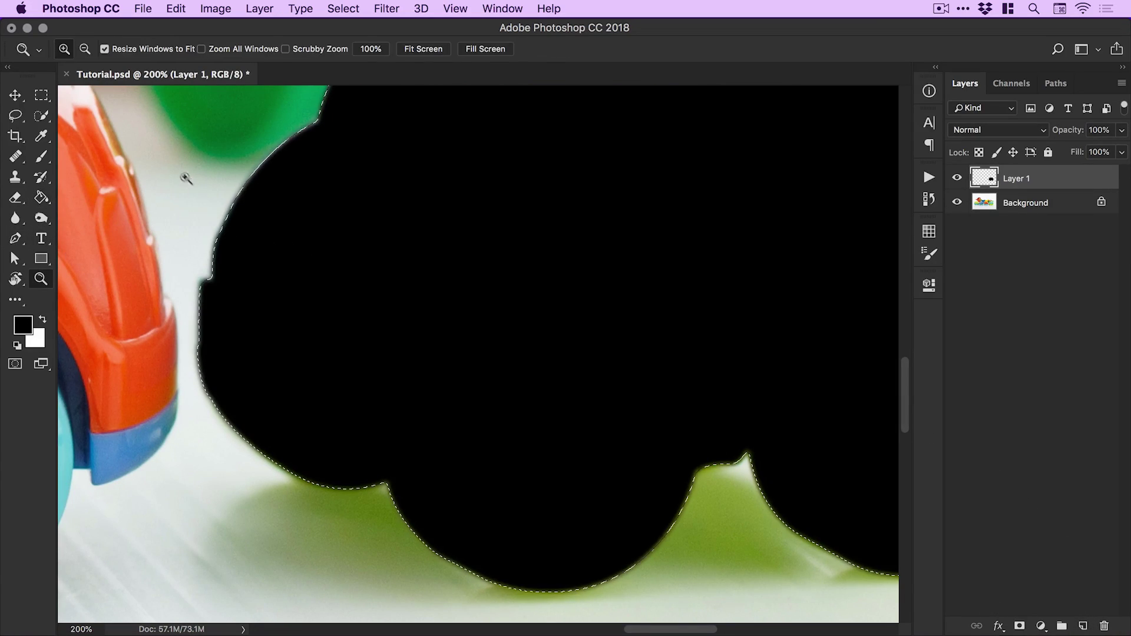
pyautogui.moveTo(185, 176); pyautogui.dragTo(336, 321)
# Deselect, zoom back out, and delete the black test layer
pyautogui.press('v')
pyautogui.press('super+d')
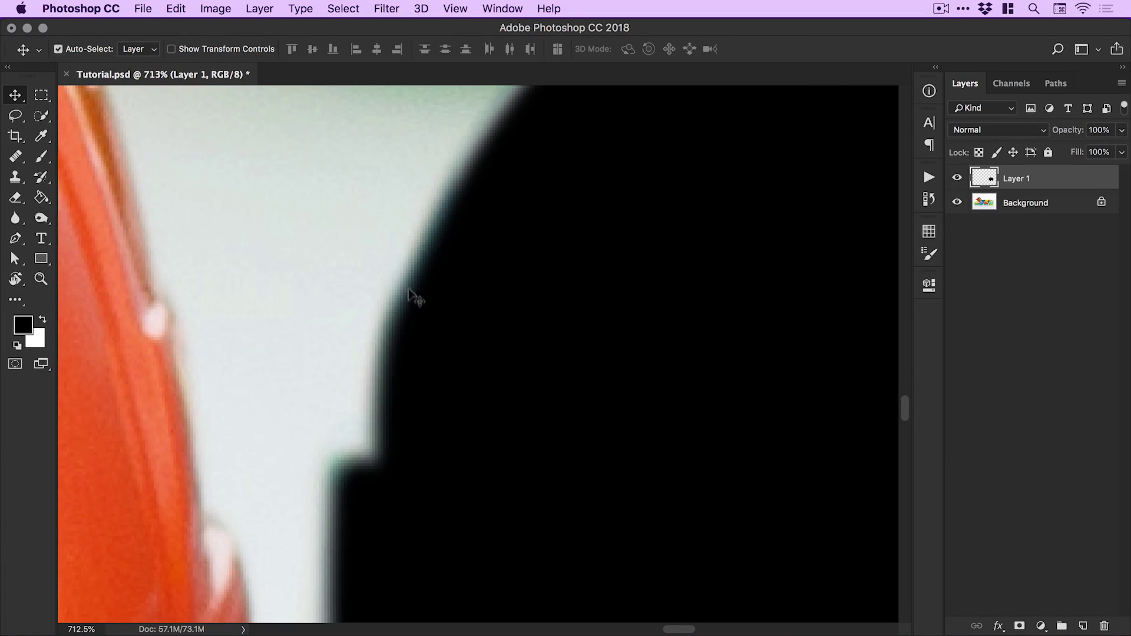
pyautogui.press('super+z')
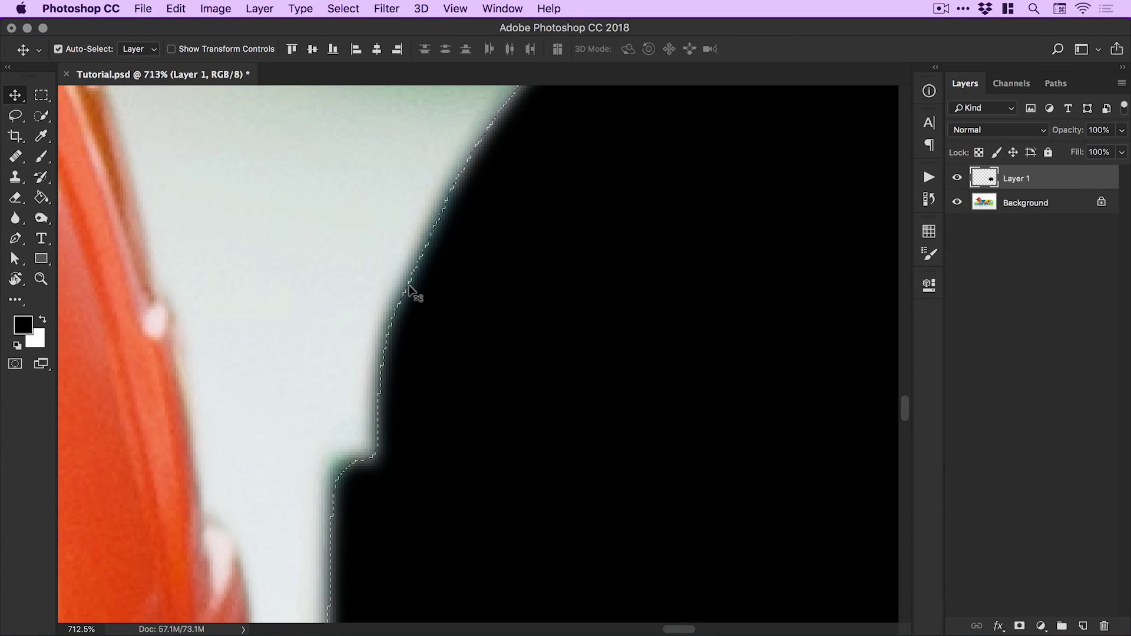
pyautogui.click(344, 8)
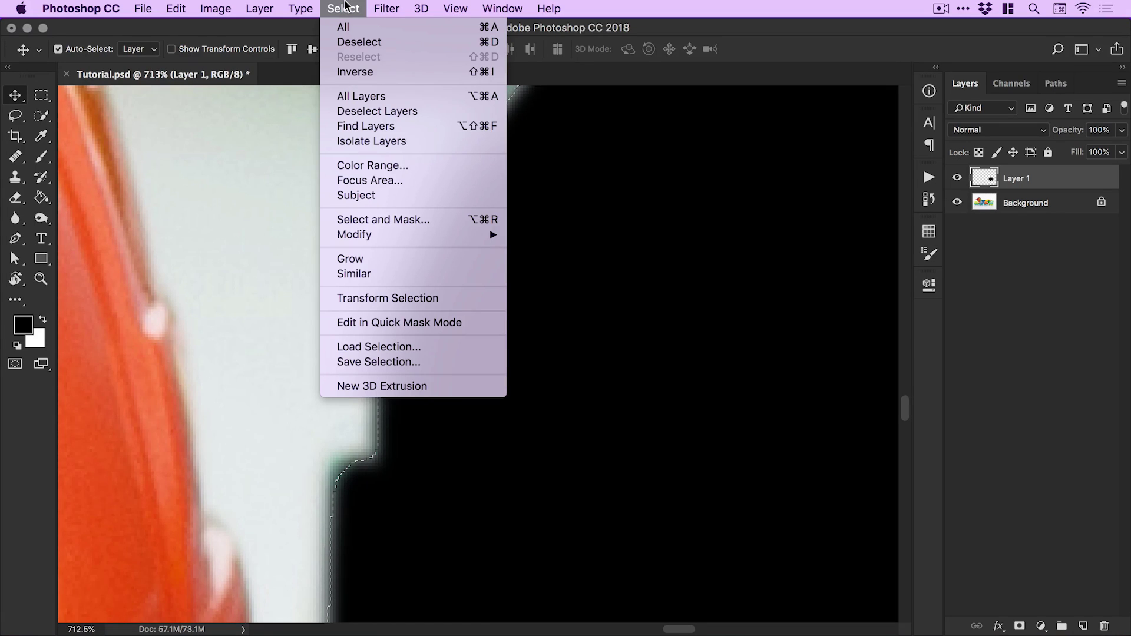
pyautogui.click(352, 41)
pyautogui.press('super+1')
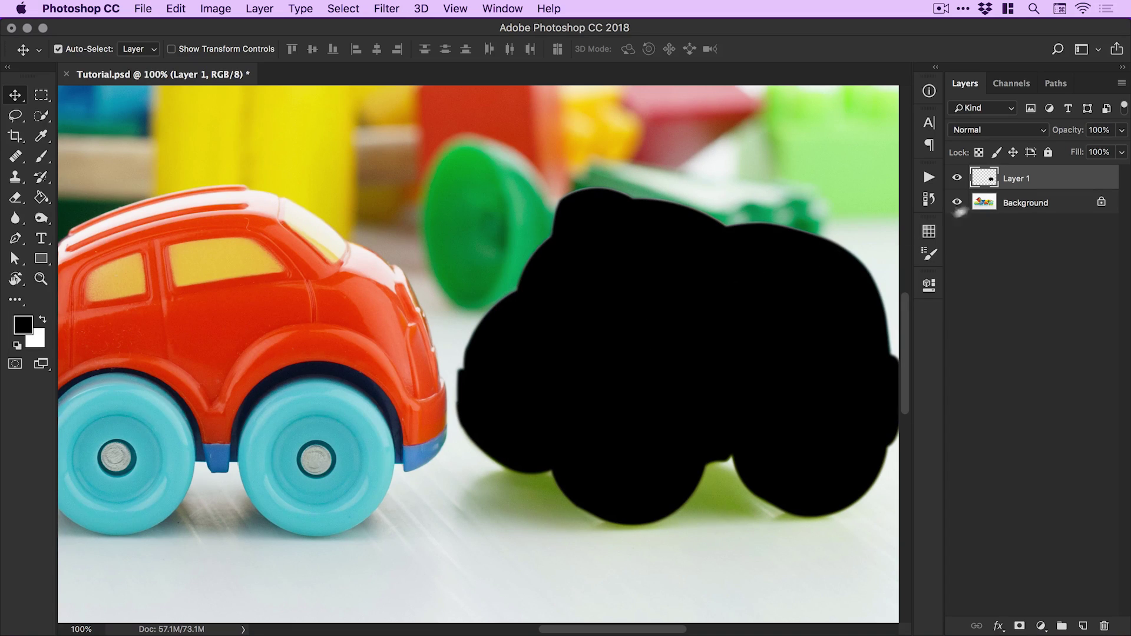
pyautogui.moveTo(1028, 179); pyautogui.dragTo(1106, 625)
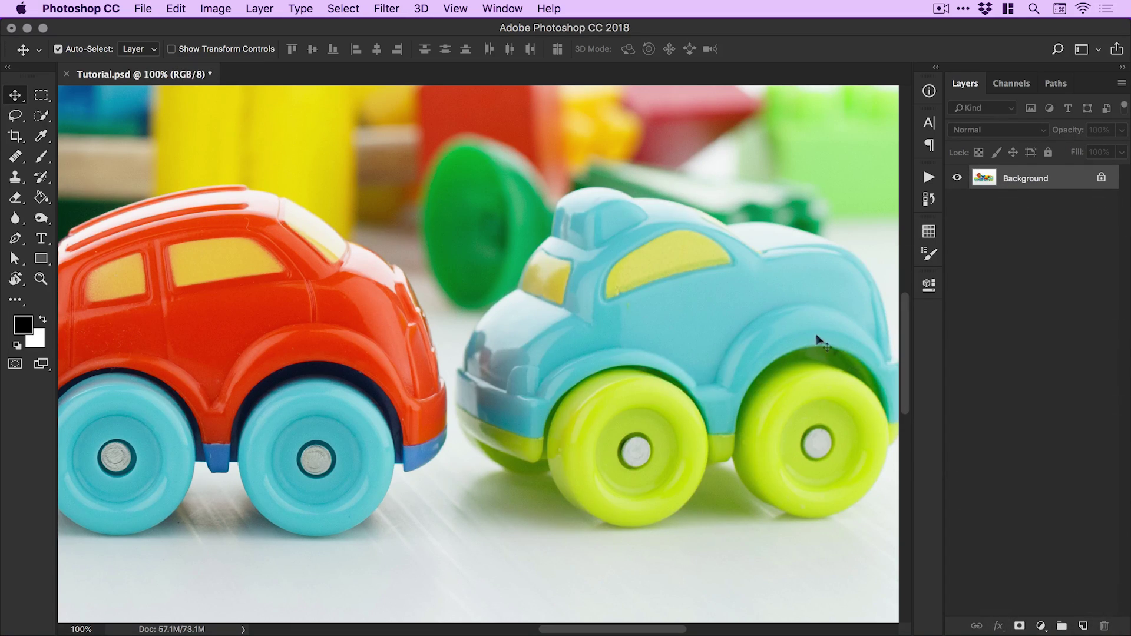
# Load Car Path as a selection from the Paths panel
pyautogui.moveTo(730, 371); pyautogui.dragTo(582, 365)
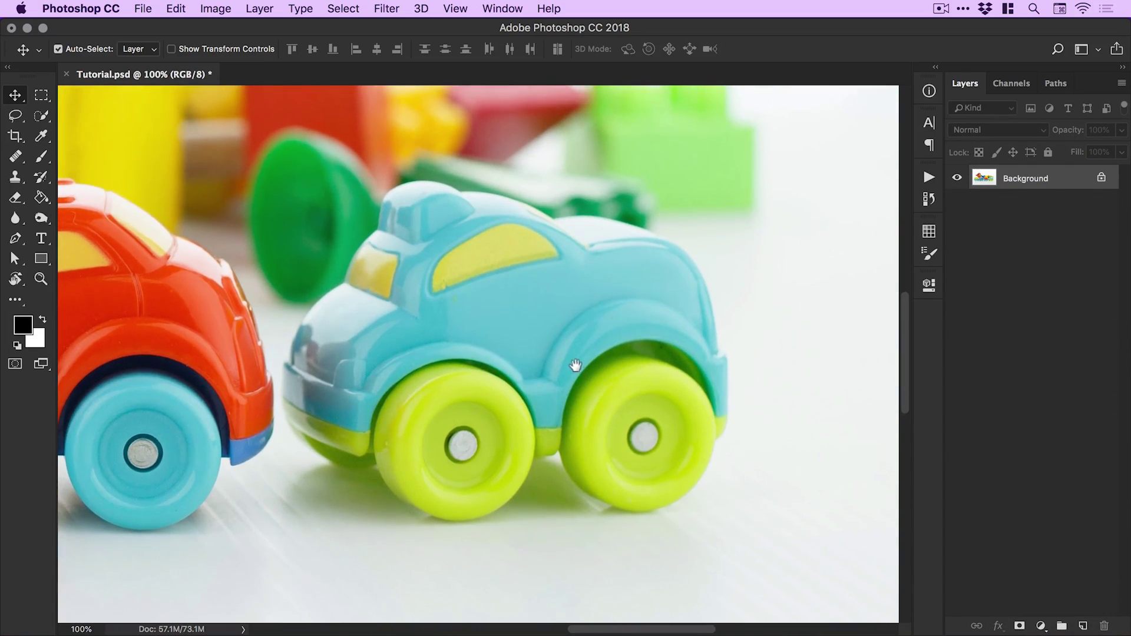
pyautogui.click(1057, 84)
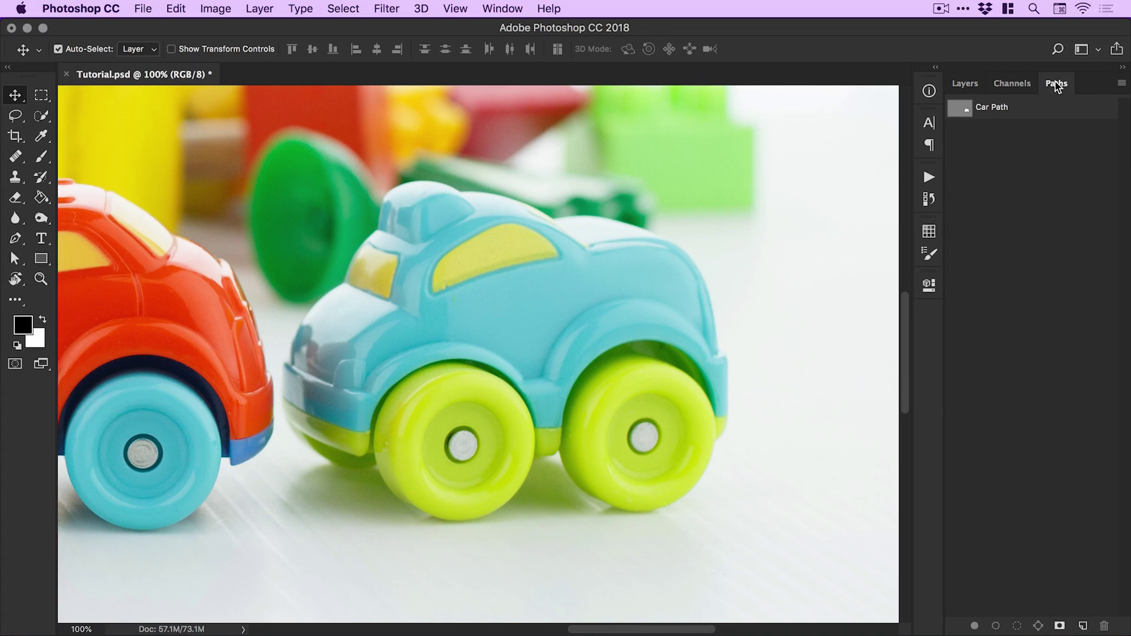
pyautogui.press('super')
pyautogui.keyDown('super'); pyautogui.click(960, 114); pyautogui.keyUp('super')
pyautogui.click(968, 87)
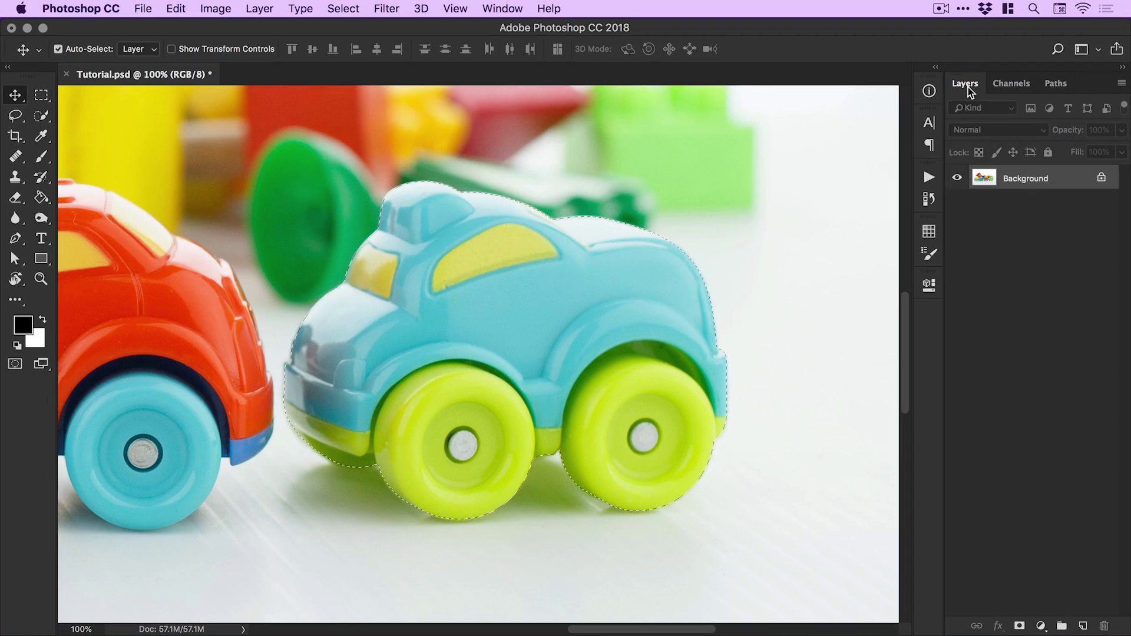
# Add a layer mask from the selection and rename the layer 'Car'
pyautogui.click(1020, 627)
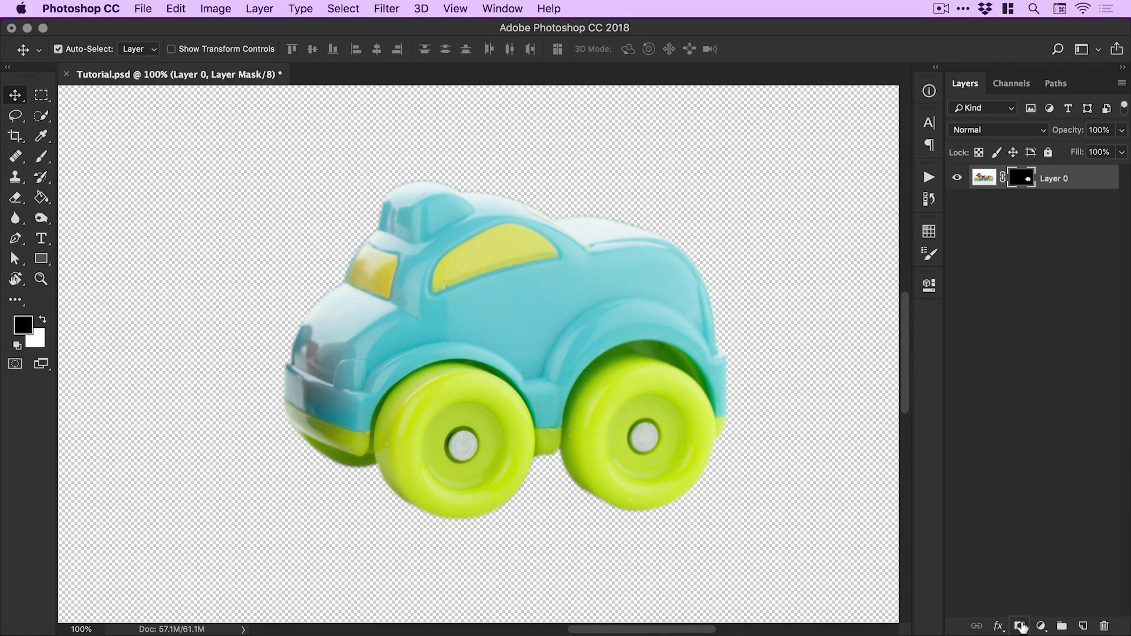
pyautogui.doubleClick(1055, 178)
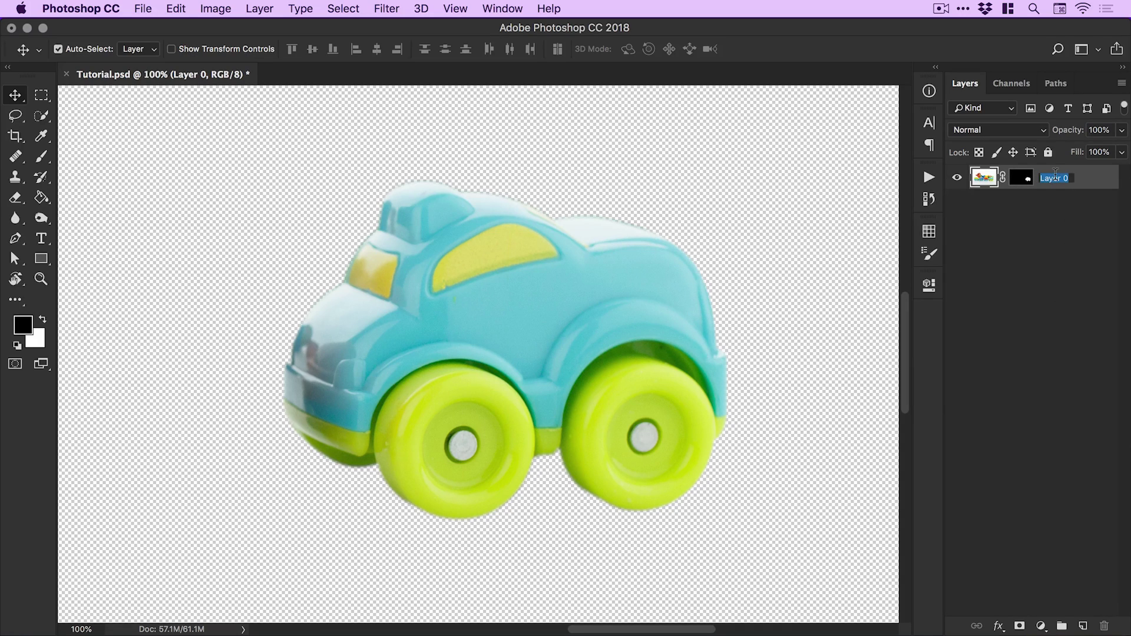
pyautogui.write('Car')
pyautogui.press('Return')
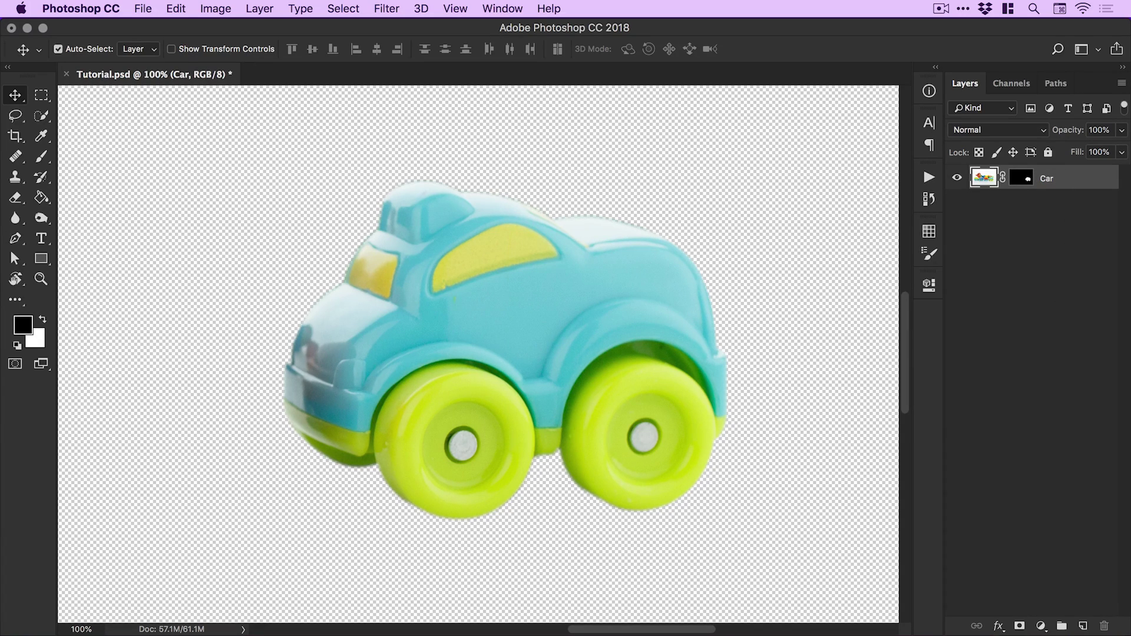
# Add a Solid Color fill layer in cyan (#1ddff0)
pyautogui.click(1042, 627)
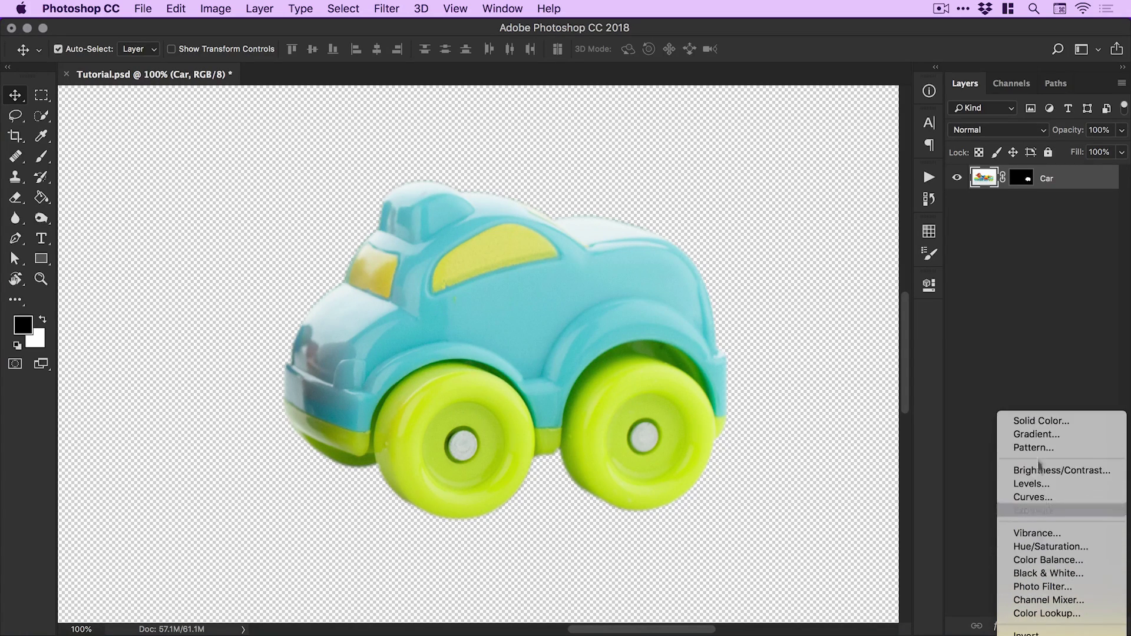
pyautogui.click(1034, 419)
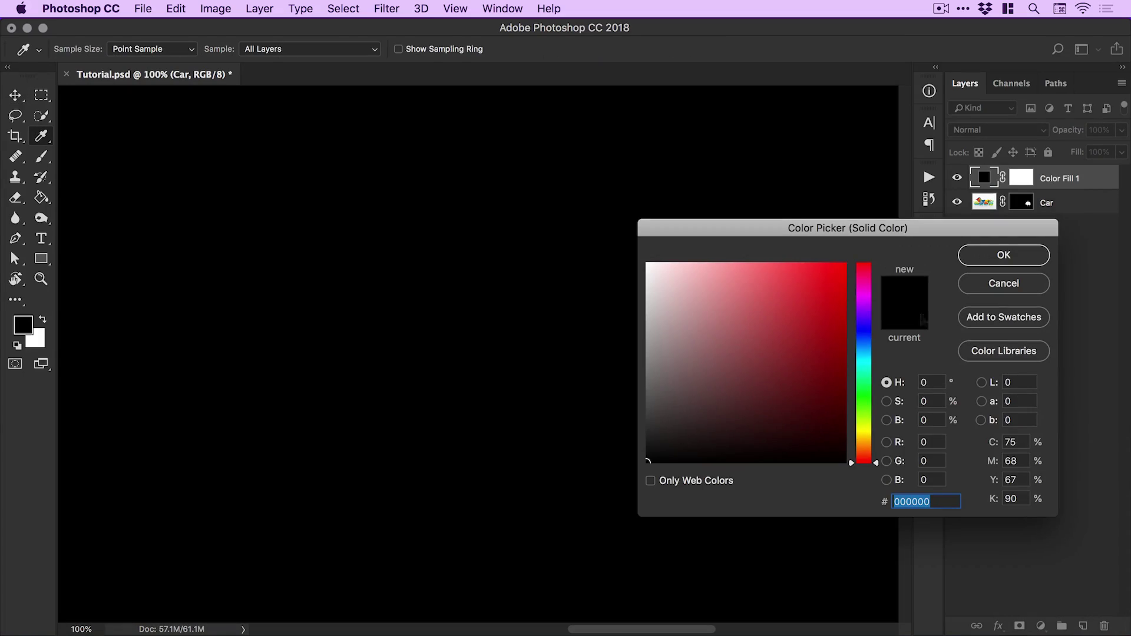
pyautogui.moveTo(814, 307); pyautogui.dragTo(822, 274)
pyautogui.moveTo(864, 353)
pyautogui.mouseDown()
pyautogui.moveTo(864, 332)
pyautogui.moveTo(875, 360)
pyautogui.mouseUp()
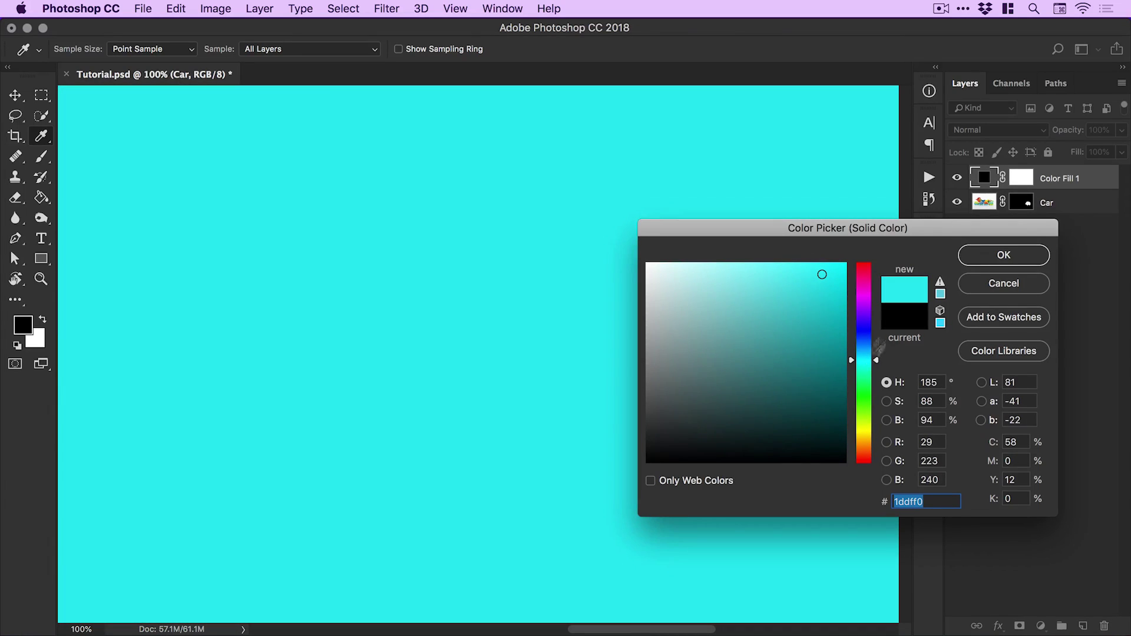
pyautogui.click(1005, 261)
# Move Color Fill 1 beneath the Car layer
pyautogui.press('v')
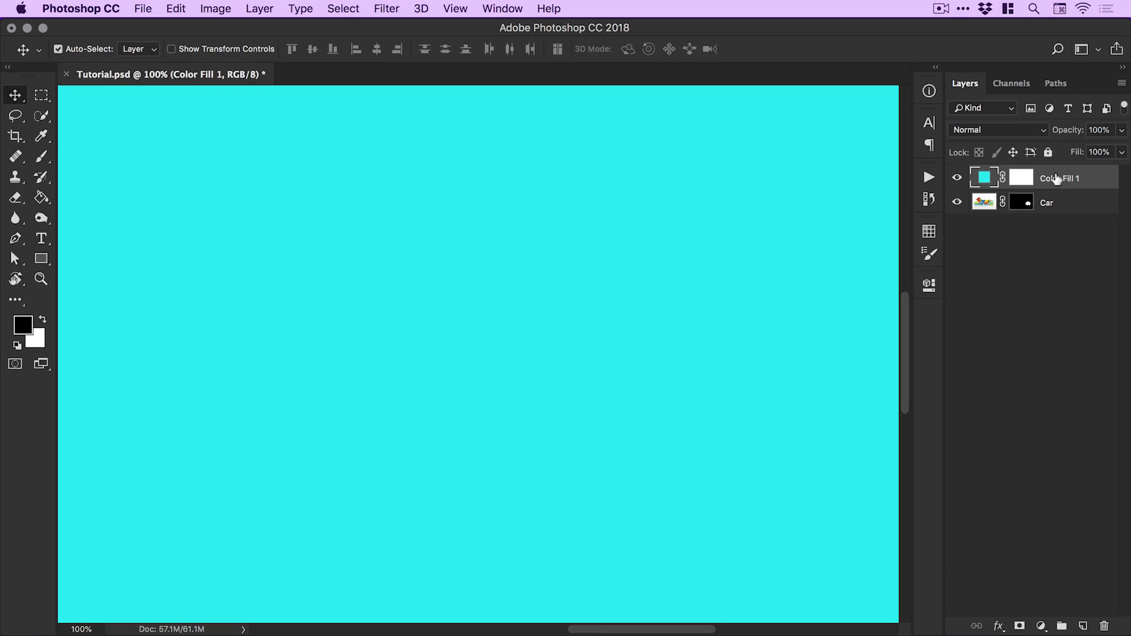
pyautogui.moveTo(1061, 178); pyautogui.dragTo(1055, 205)
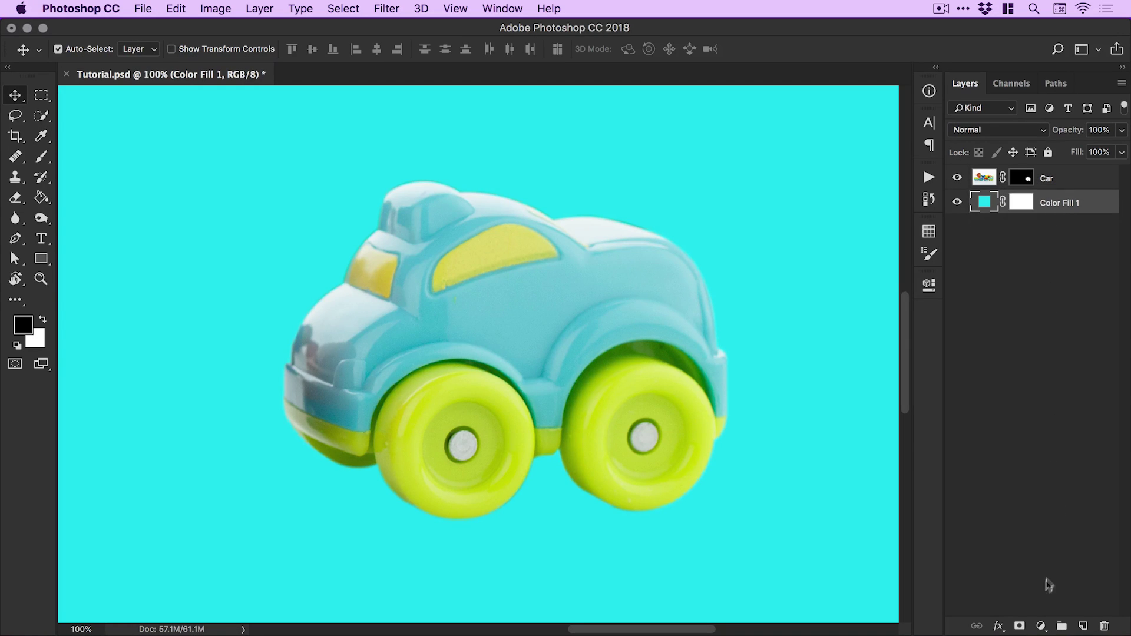
pyautogui.click(1041, 626)
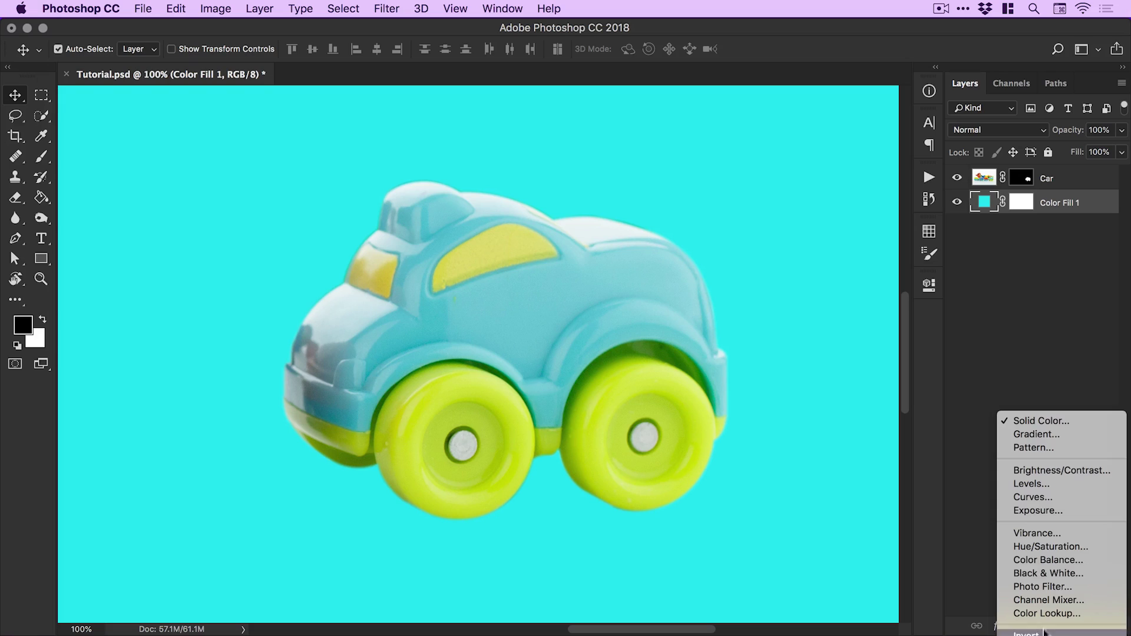
# Add Hue/Saturation 1 above Color Fill 1 with Lightness at +100
pyautogui.click(1048, 548)
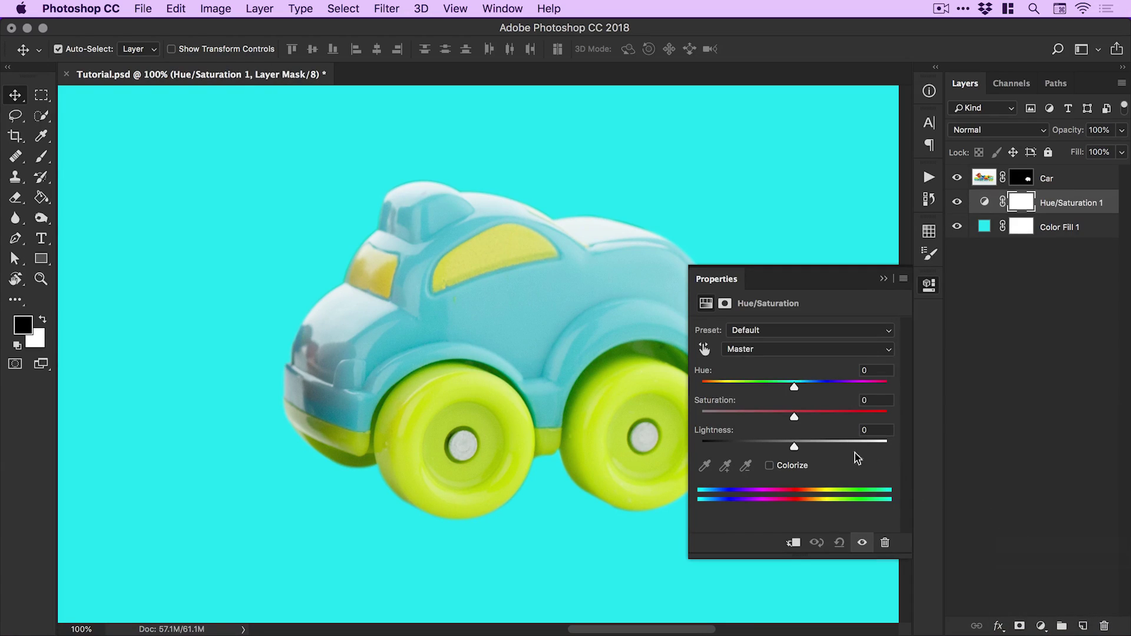
pyautogui.moveTo(848, 443); pyautogui.dragTo(900, 440)
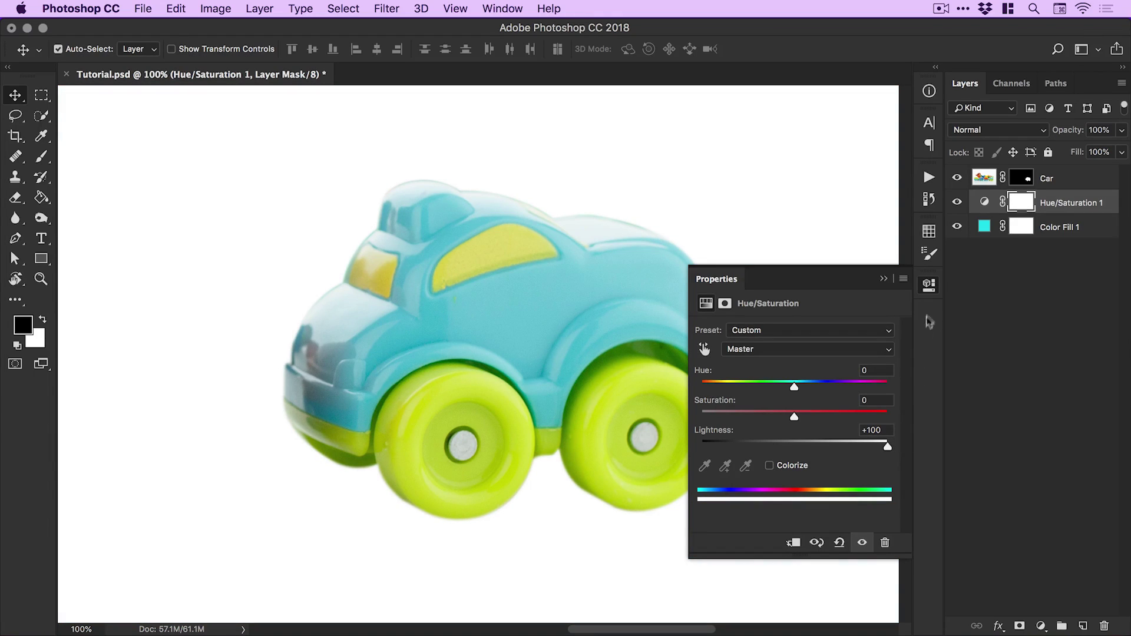
pyautogui.click(930, 285)
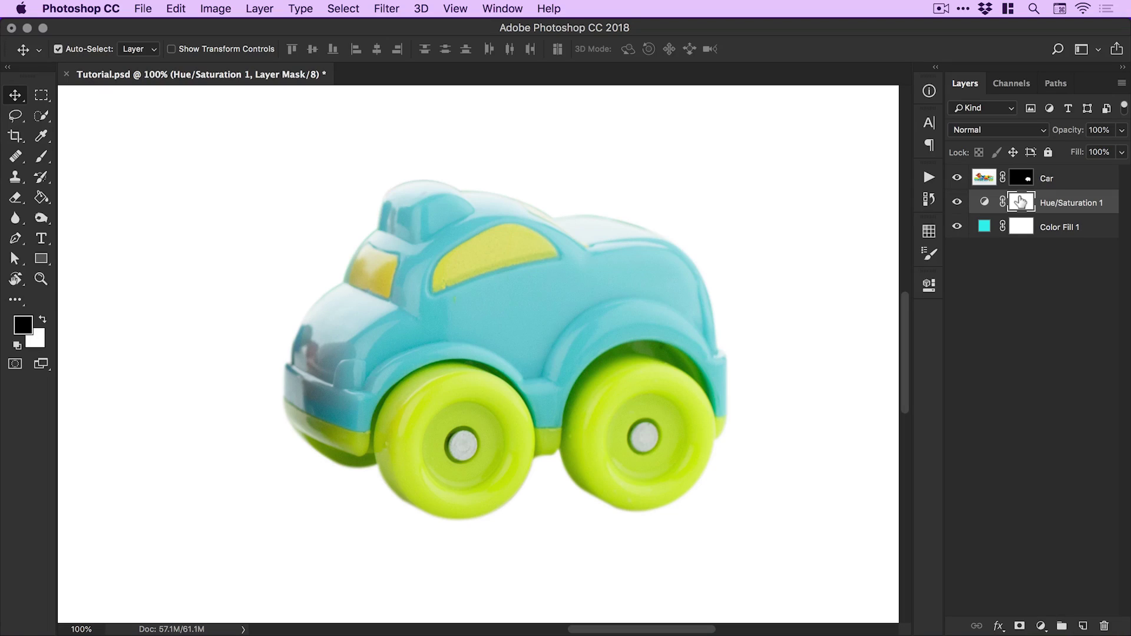
# Select the Gradient tool and set it to a radial gradient
pyautogui.click(39, 202)
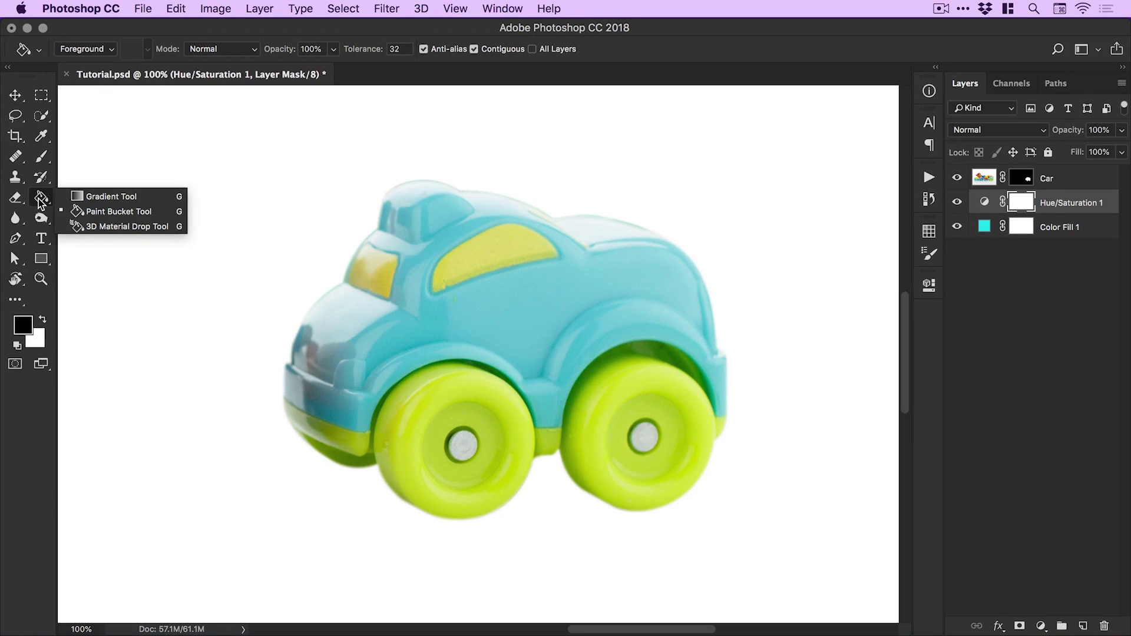
pyautogui.click(99, 197)
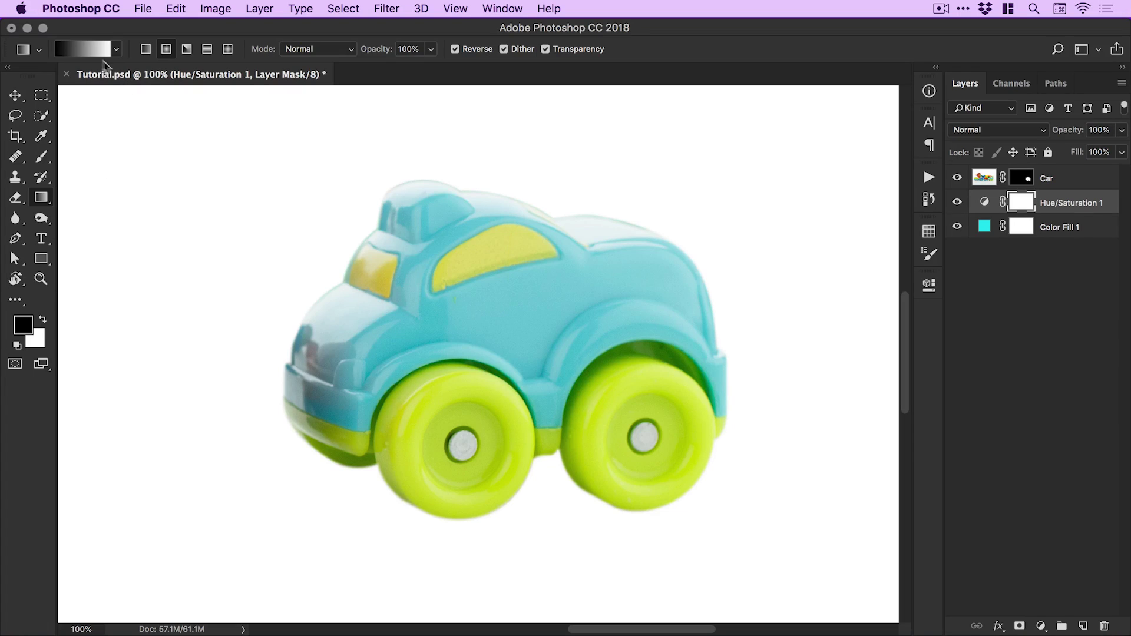
pyautogui.click(86, 51)
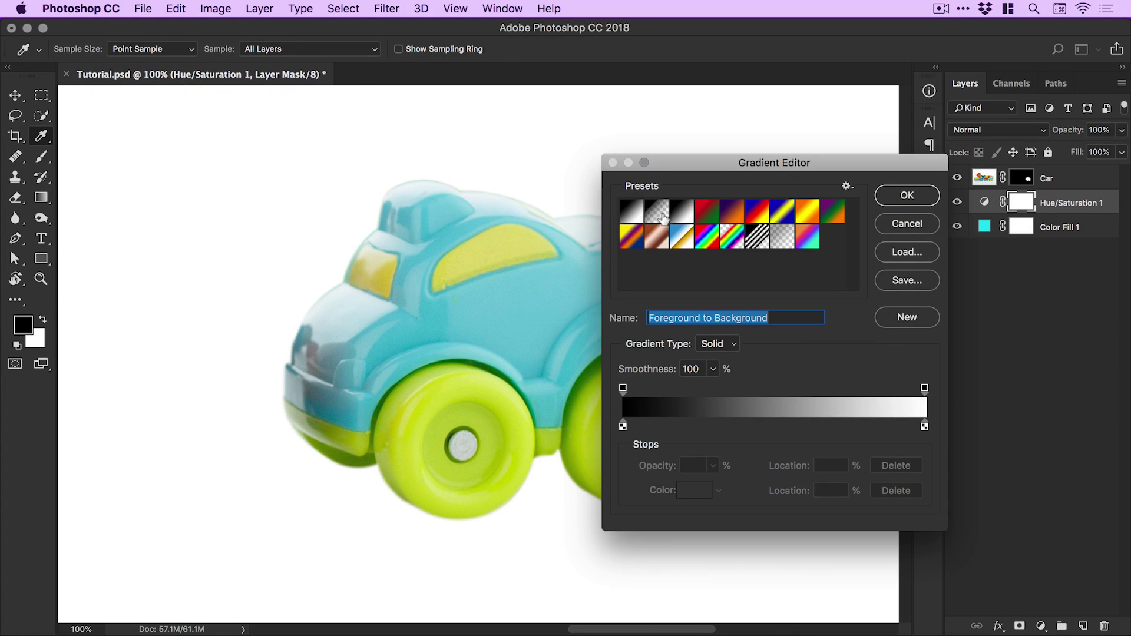
pyautogui.click(927, 197)
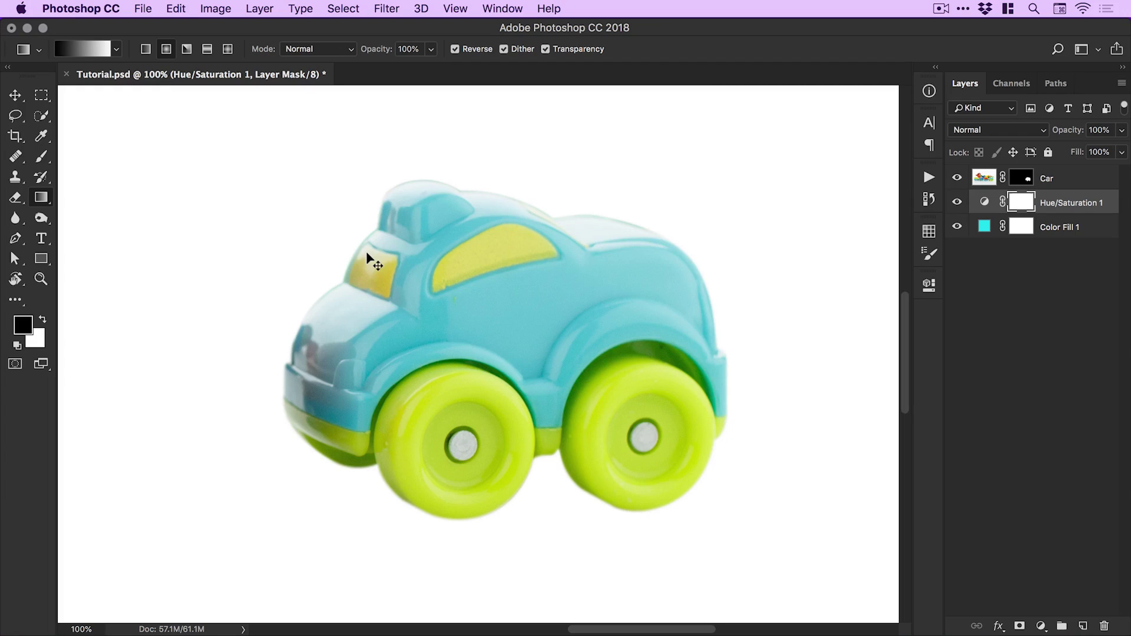
# Drag a reversed radial gradient from canvas centre to top-right corner on the mask
pyautogui.press('super+minus')
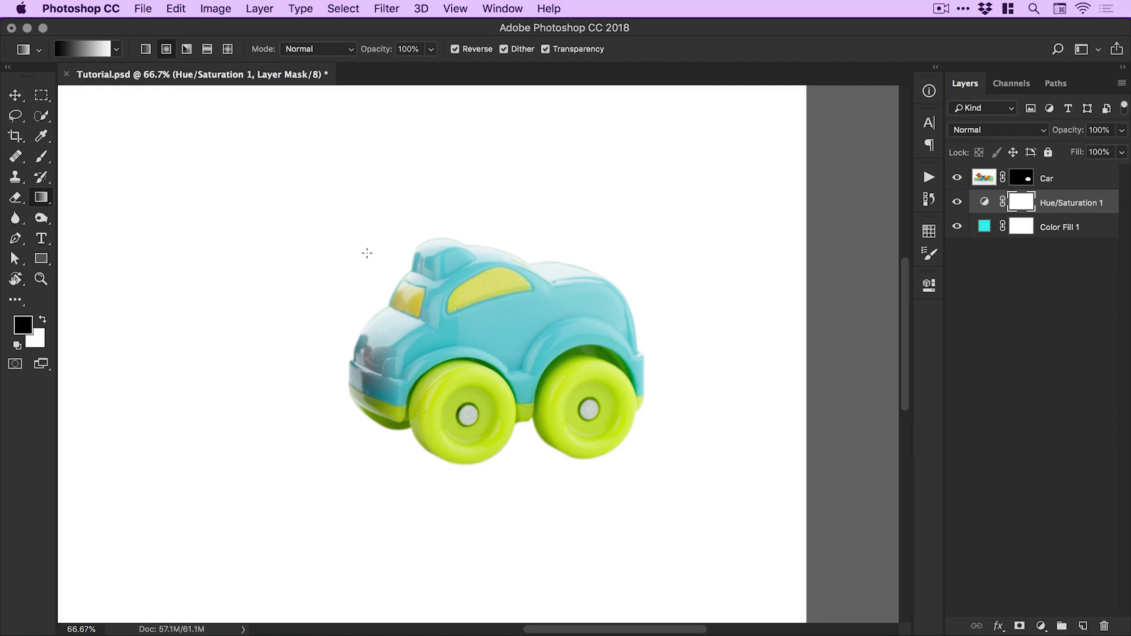
pyautogui.press('super+minus')
pyautogui.press('super+minus')
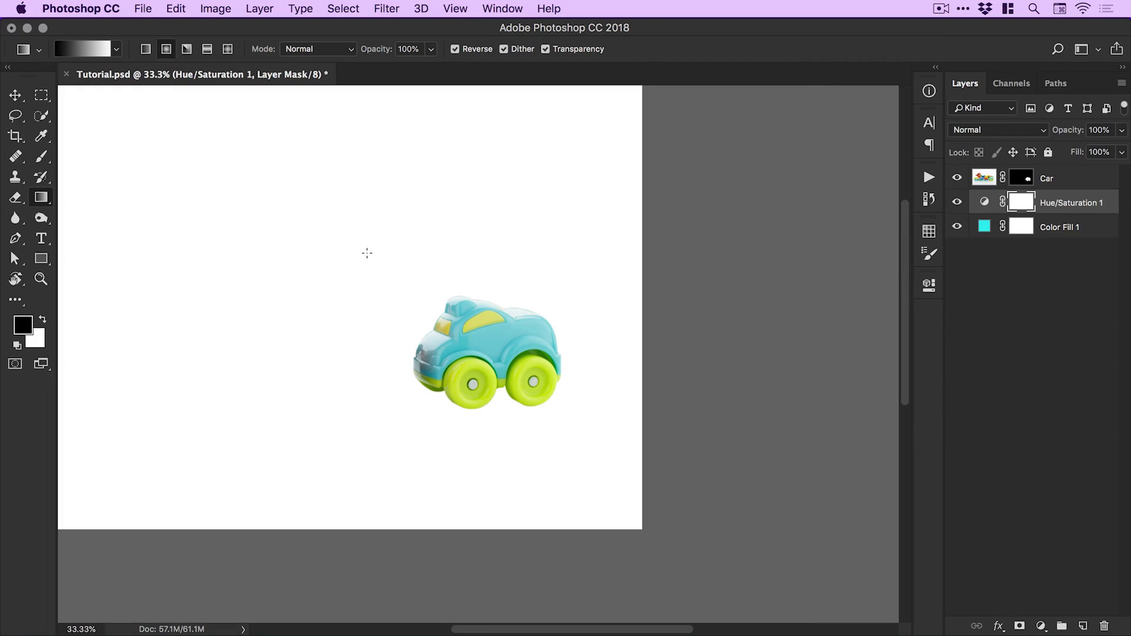
pyautogui.scroll(1, 367, 253)
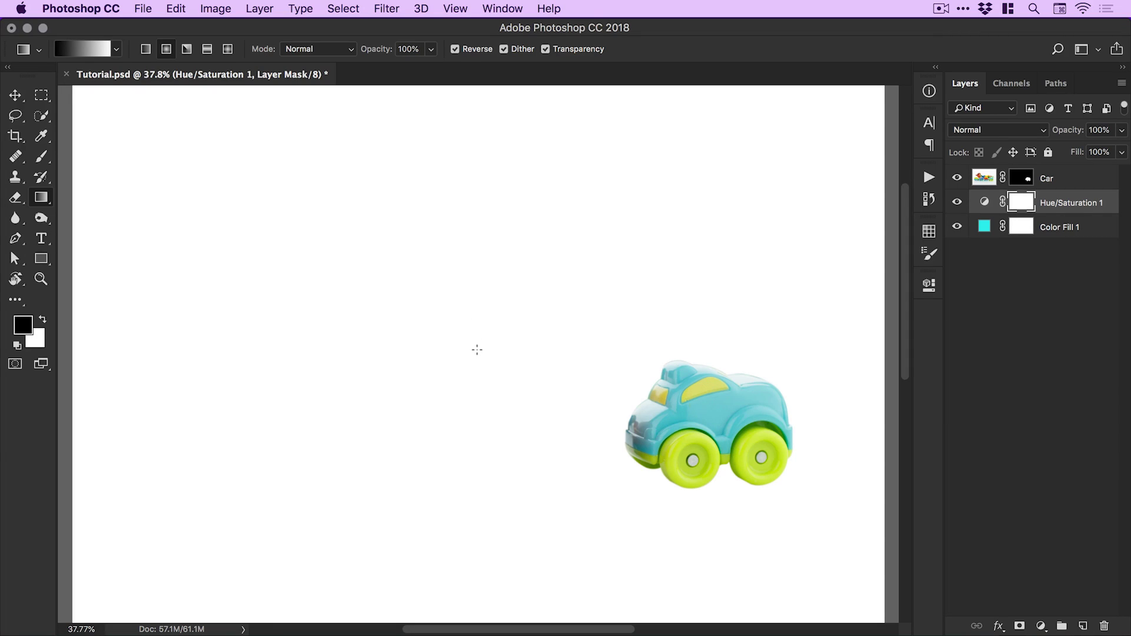
pyautogui.moveTo(477, 350); pyautogui.dragTo(892, 93)
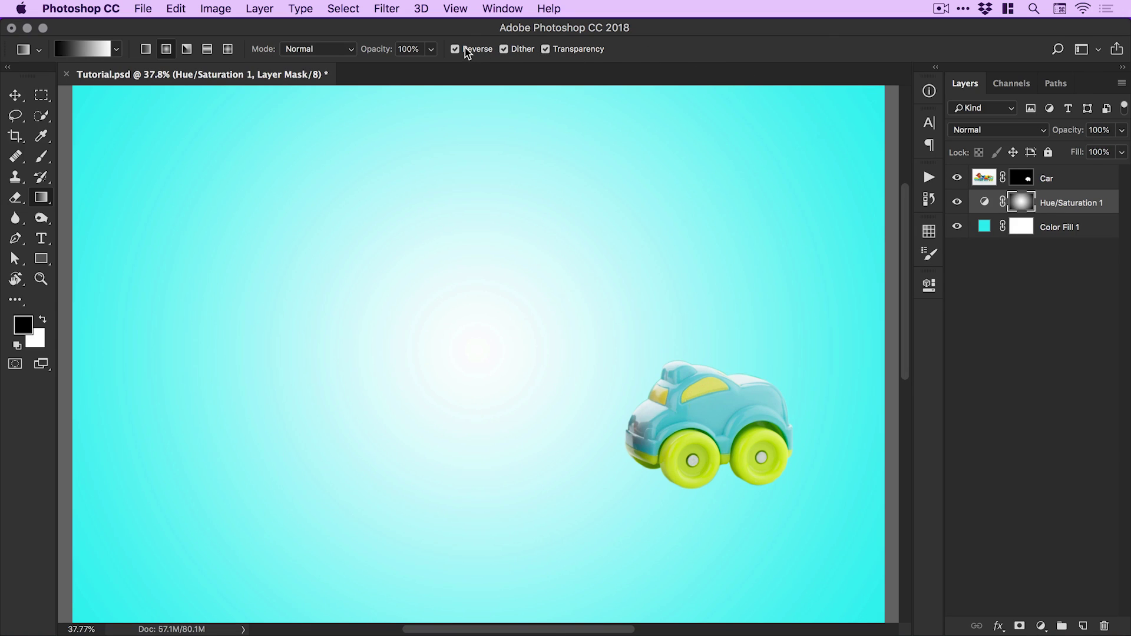
pyautogui.moveTo(498, 342); pyautogui.dragTo(892, 85)
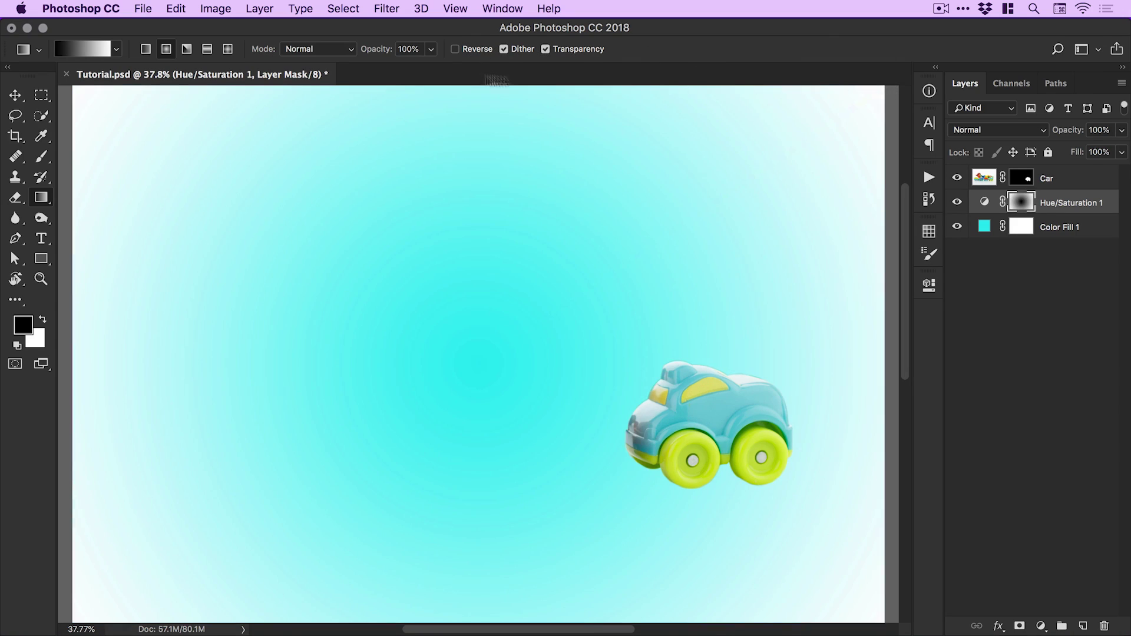
pyautogui.click(469, 51)
pyautogui.moveTo(497, 340); pyautogui.dragTo(885, 88)
# Change Color Fill 1 to purple #711df0
pyautogui.press('v')
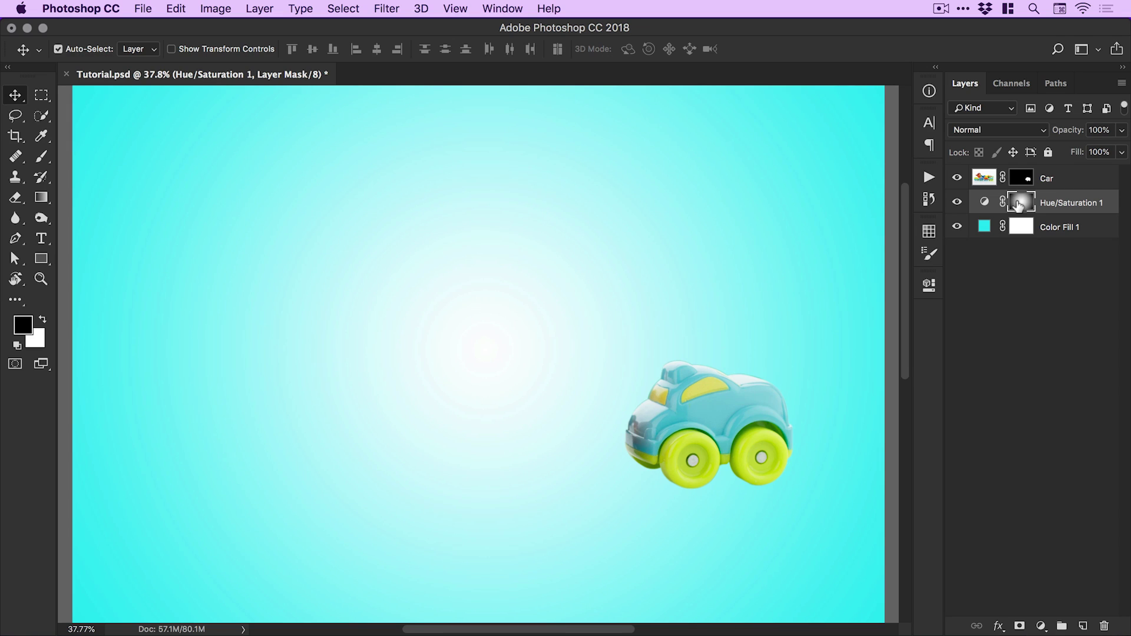
pyautogui.doubleClick(986, 231)
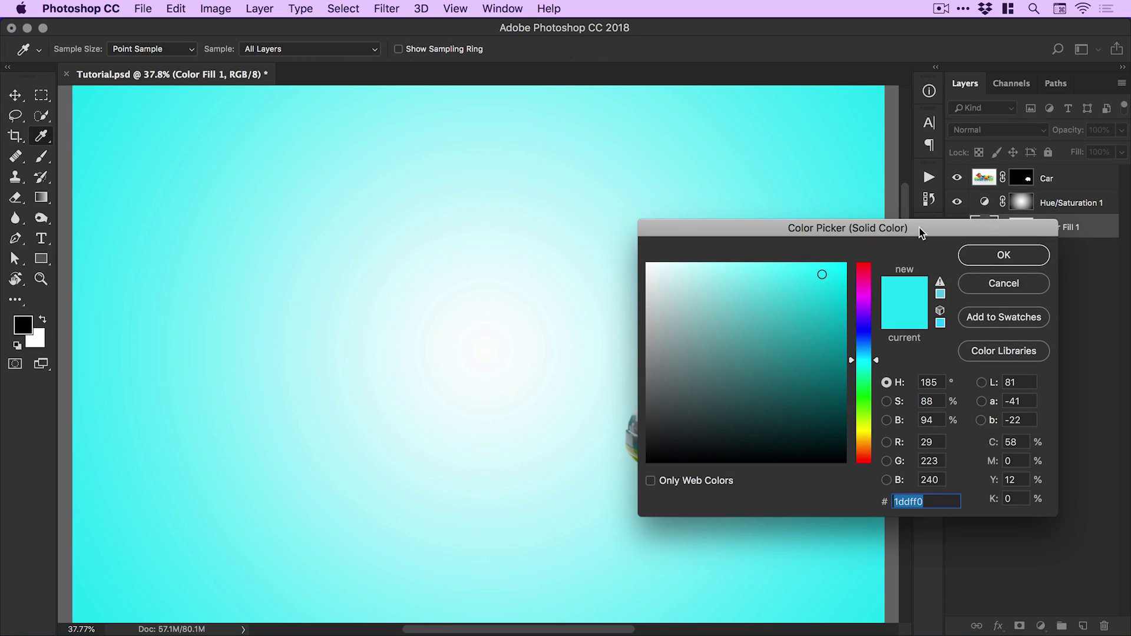
pyautogui.moveTo(920, 232); pyautogui.dragTo(979, 290)
pyautogui.moveTo(924, 378)
pyautogui.mouseDown()
pyautogui.moveTo(924, 312)
pyautogui.moveTo(924, 411)
pyautogui.moveTo(928, 295)
pyautogui.moveTo(920, 533)
pyautogui.moveTo(924, 375)
pyautogui.mouseUp()
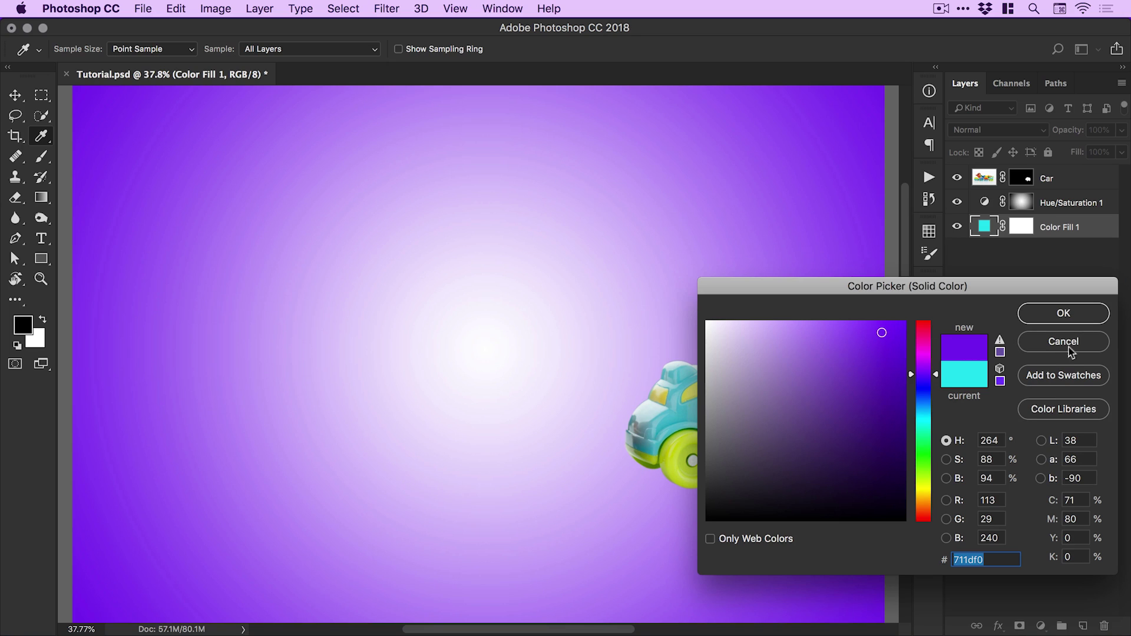
pyautogui.click(1064, 313)
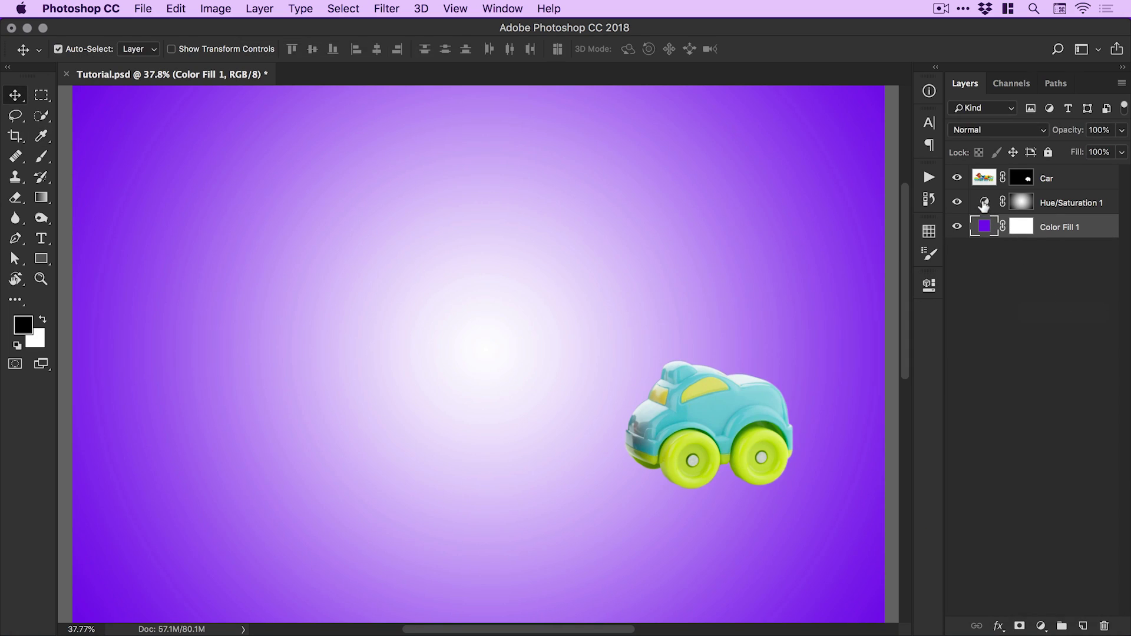
# Lower Hue/Saturation 1's Lightness to +81
pyautogui.doubleClick(984, 203)
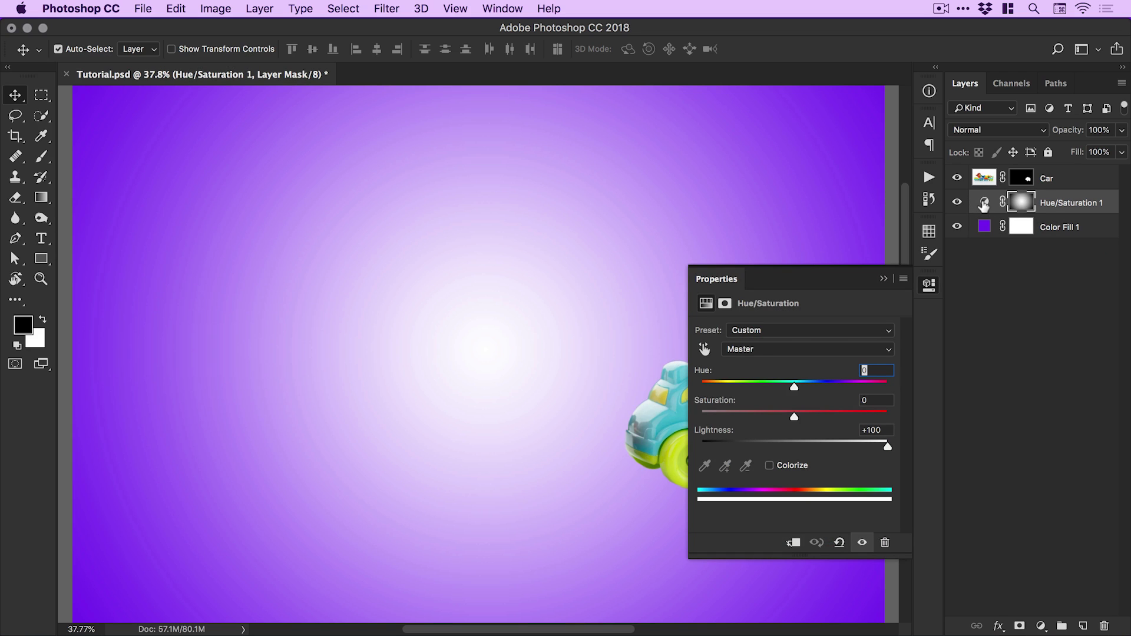
pyautogui.moveTo(884, 447)
pyautogui.mouseDown()
pyautogui.moveTo(834, 448)
pyautogui.moveTo(873, 450)
pyautogui.mouseUp()
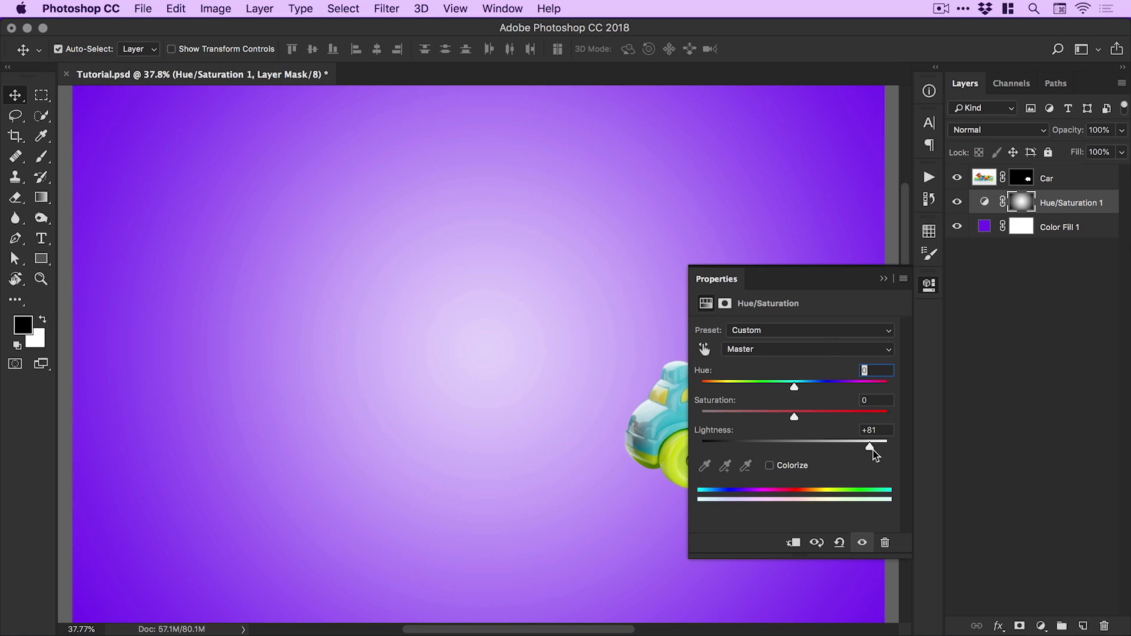
pyautogui.click(930, 285)
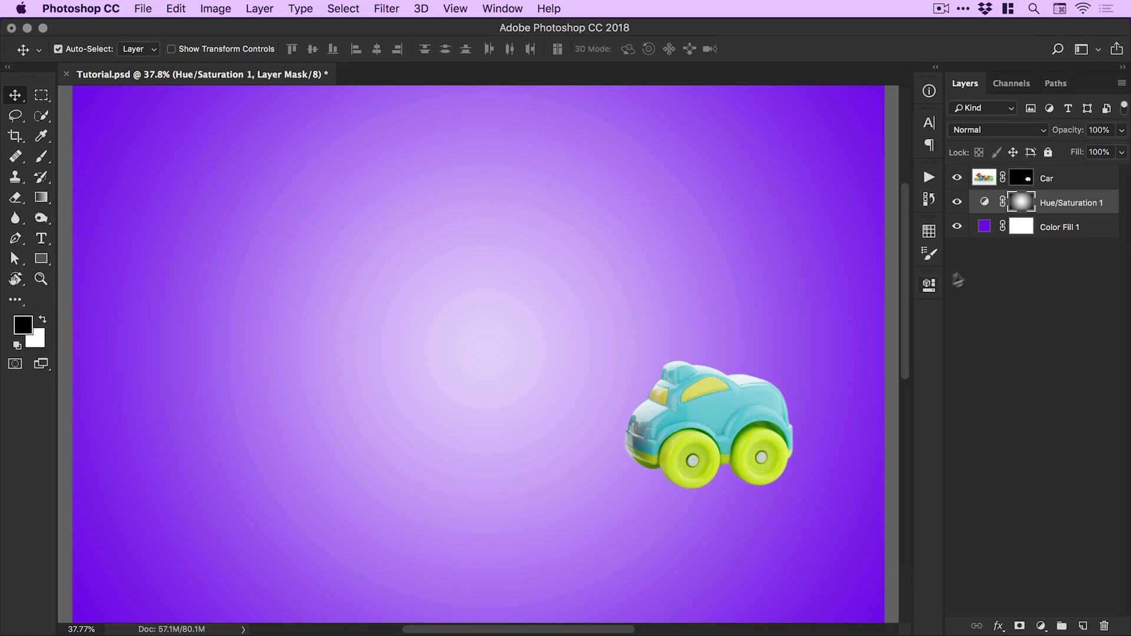
# Resample the car body's cyan for Color Fill 1, tuning it to #38dfee (hue 185)
pyautogui.keyDown('super'); pyautogui.click(763, 428); pyautogui.keyUp('super')
pyautogui.keyDown('super'); pyautogui.click(763, 427); pyautogui.keyUp('super')
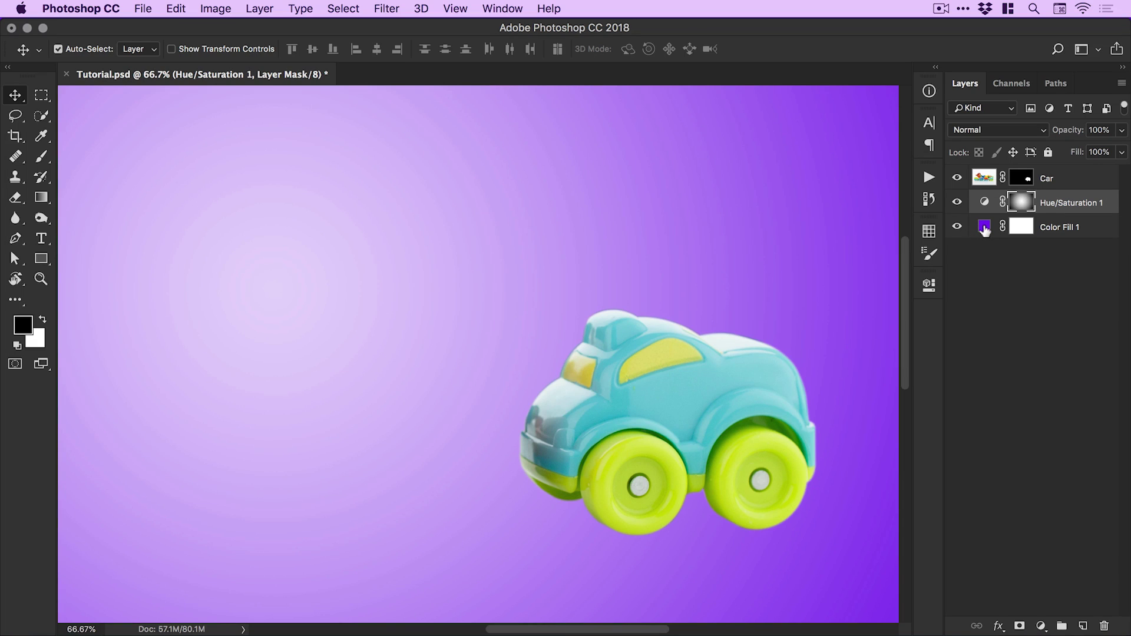
pyautogui.doubleClick(985, 229)
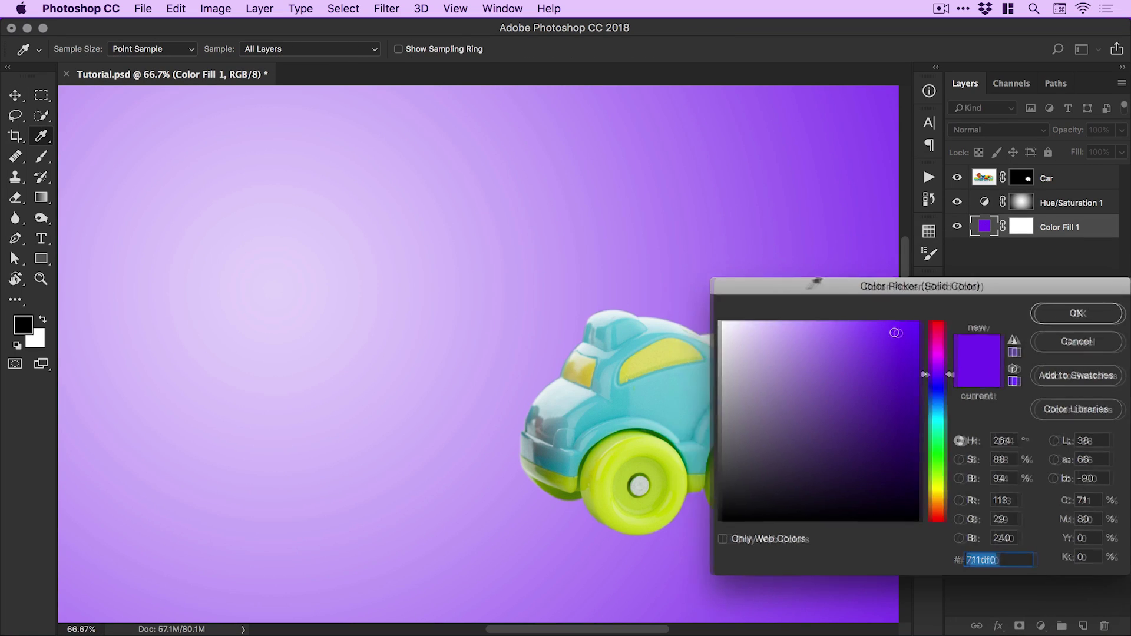
pyautogui.click(684, 400)
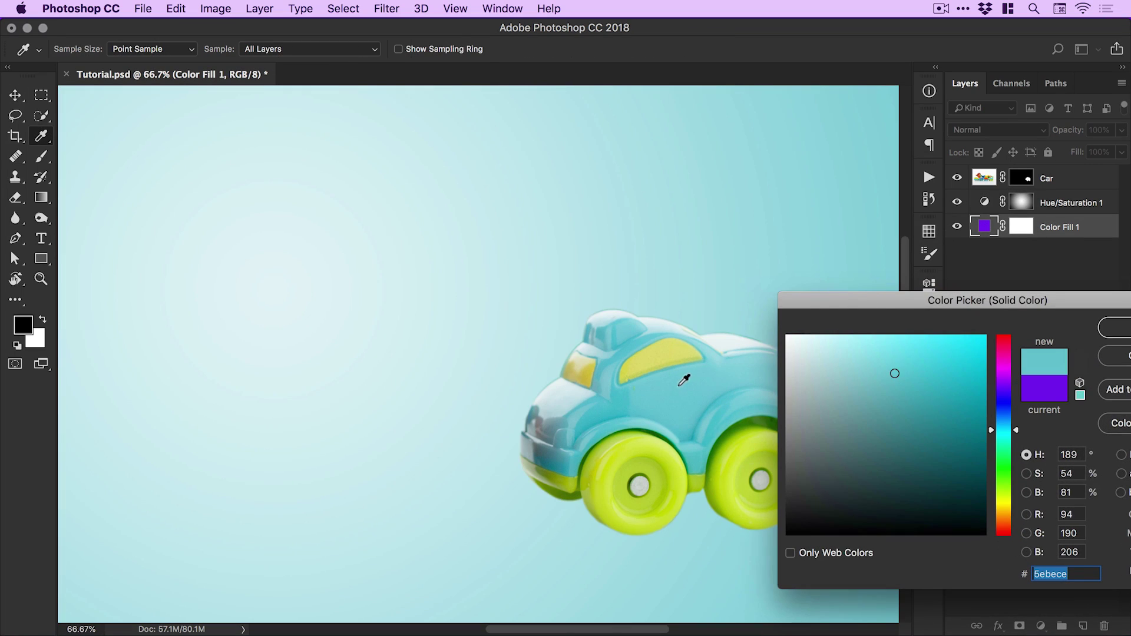
pyautogui.click(673, 454)
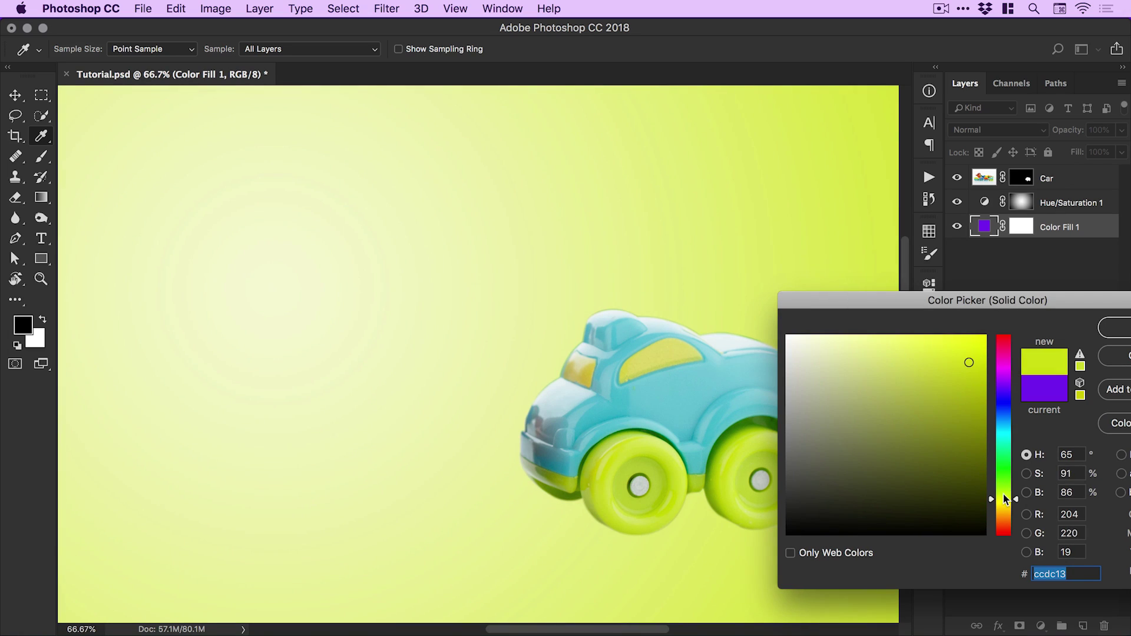
pyautogui.click(1003, 495)
pyautogui.click(969, 362)
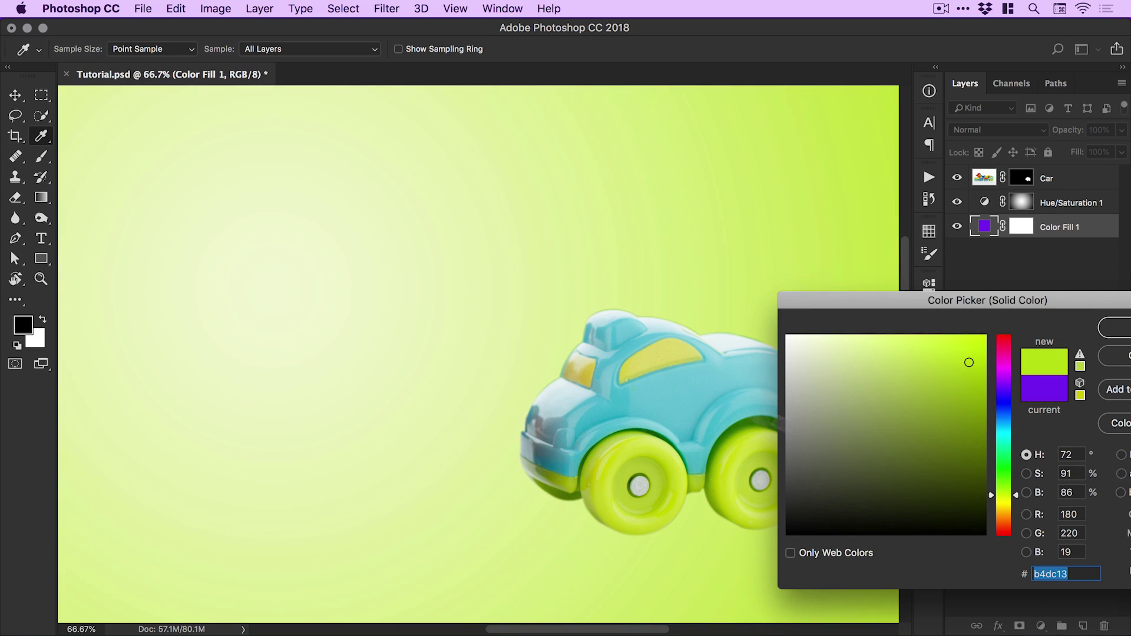
pyautogui.click(681, 383)
pyautogui.click(1004, 432)
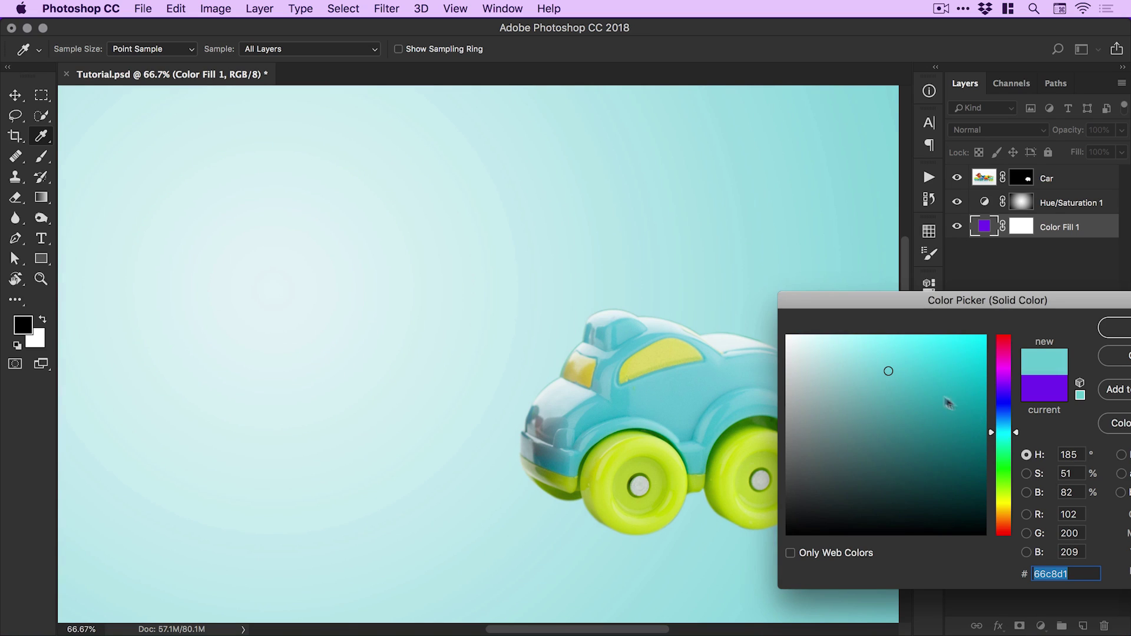
pyautogui.moveTo(928, 371); pyautogui.dragTo(939, 348)
pyautogui.moveTo(941, 301); pyautogui.dragTo(681, 224)
pyautogui.click(891, 250)
pyautogui.press('super+0')
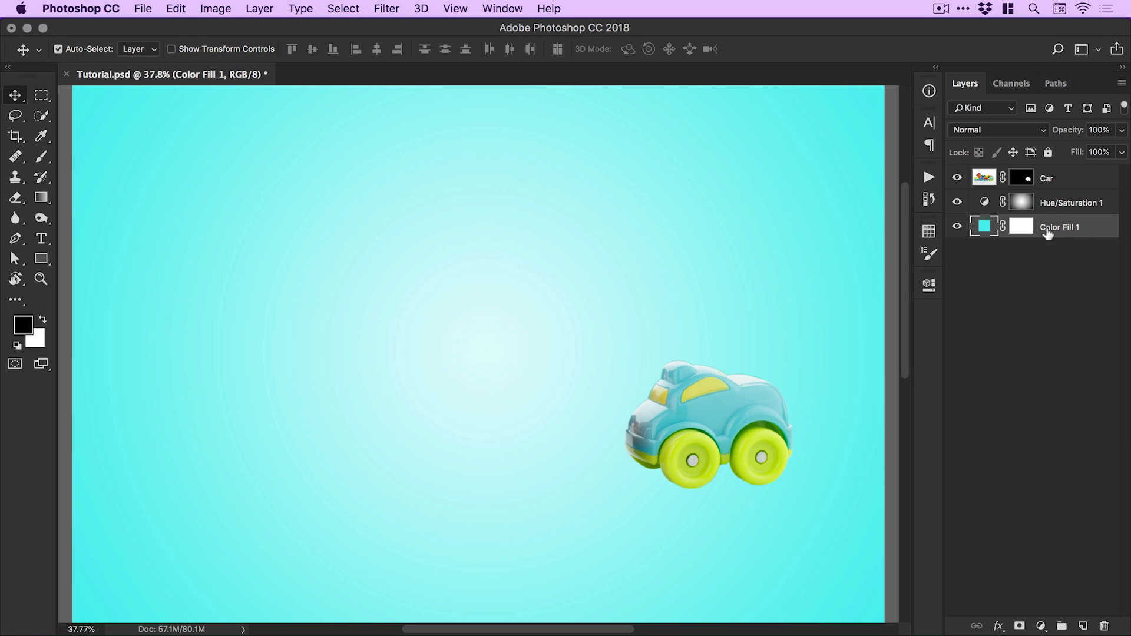
# Rename Color Fill 1 to 'Background Color' and Hue/Saturation 1 to 'Highlight'
pyautogui.doubleClick(1048, 233)
pyautogui.write('Background Color')
pyautogui.press('Return')
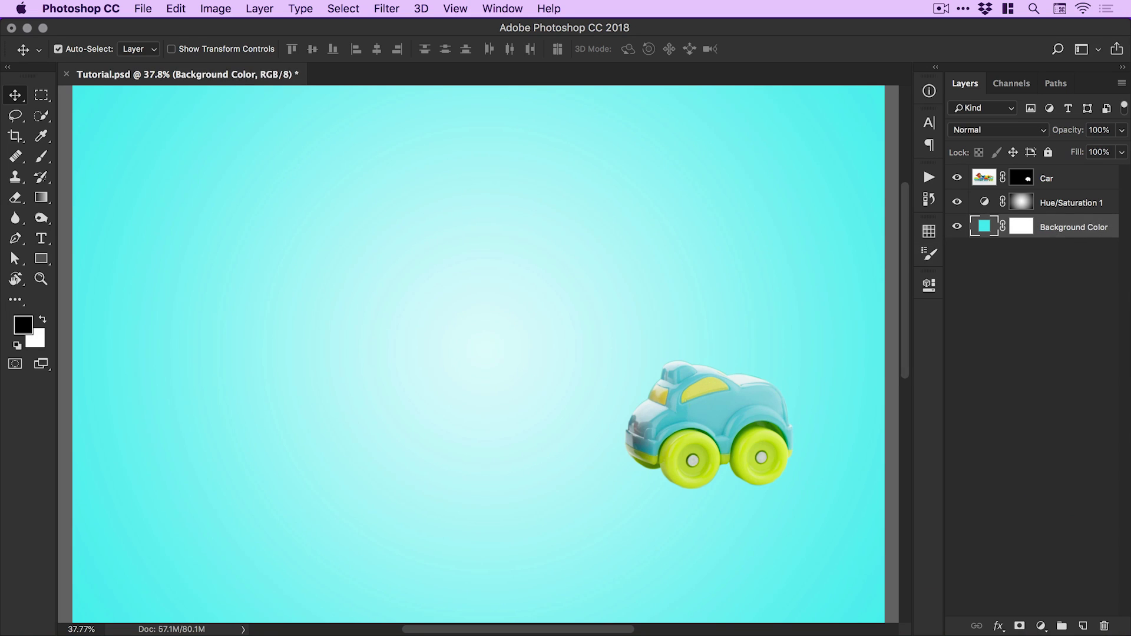
pyautogui.doubleClick(1055, 203)
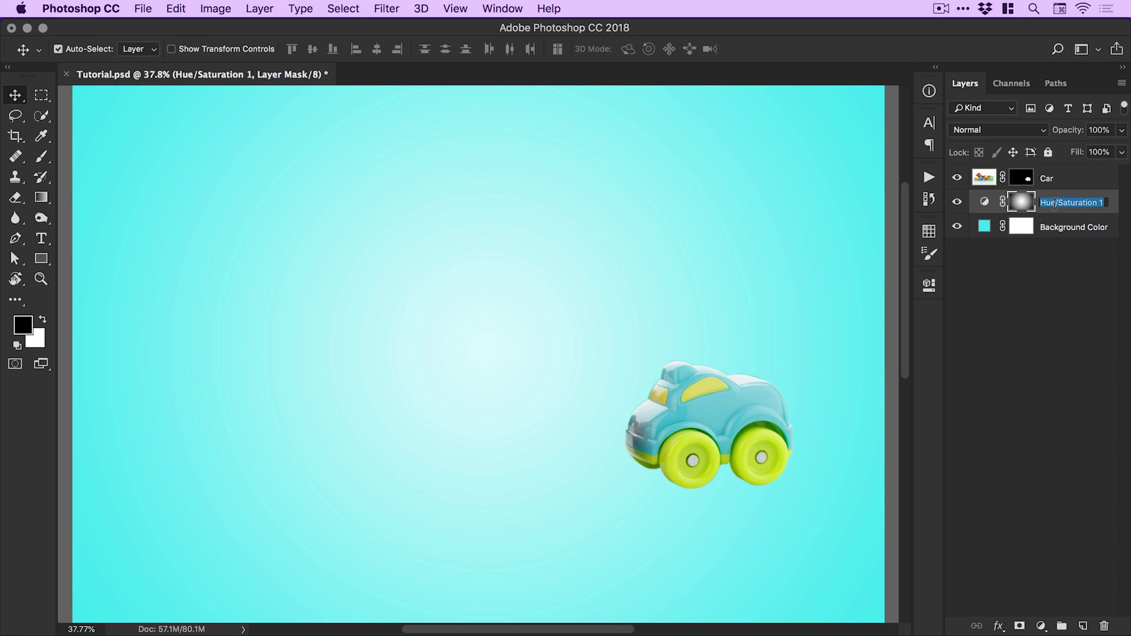
pyautogui.write('Highlight')
pyautogui.press('Return')
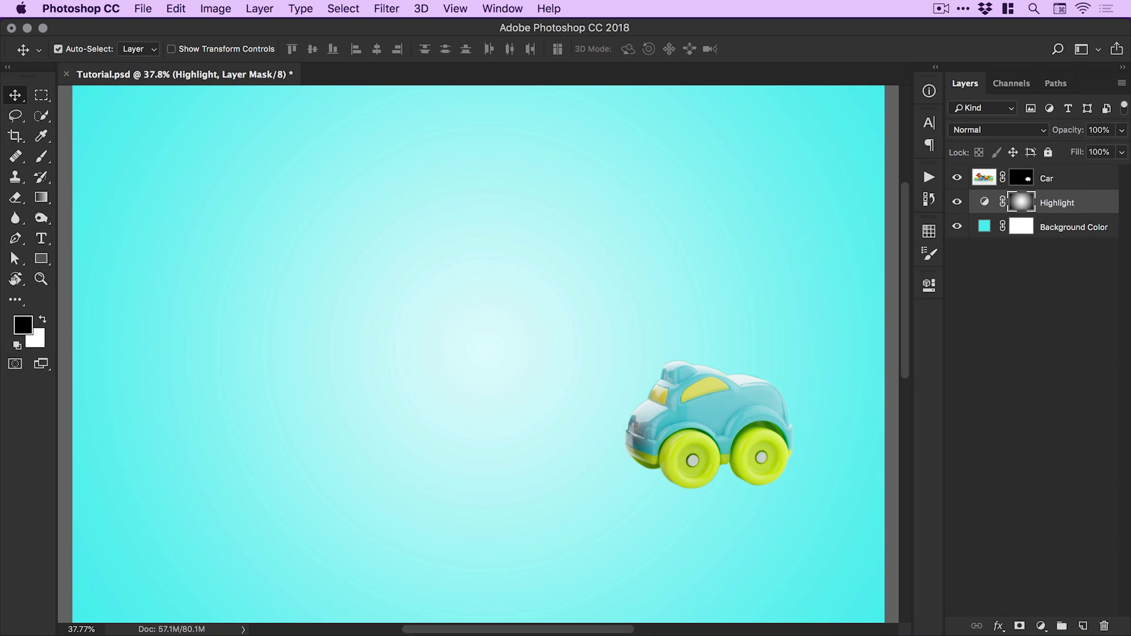
# Duplicate the Car layer as 'Shadow' and place it beneath Car
pyautogui.click(1064, 179)
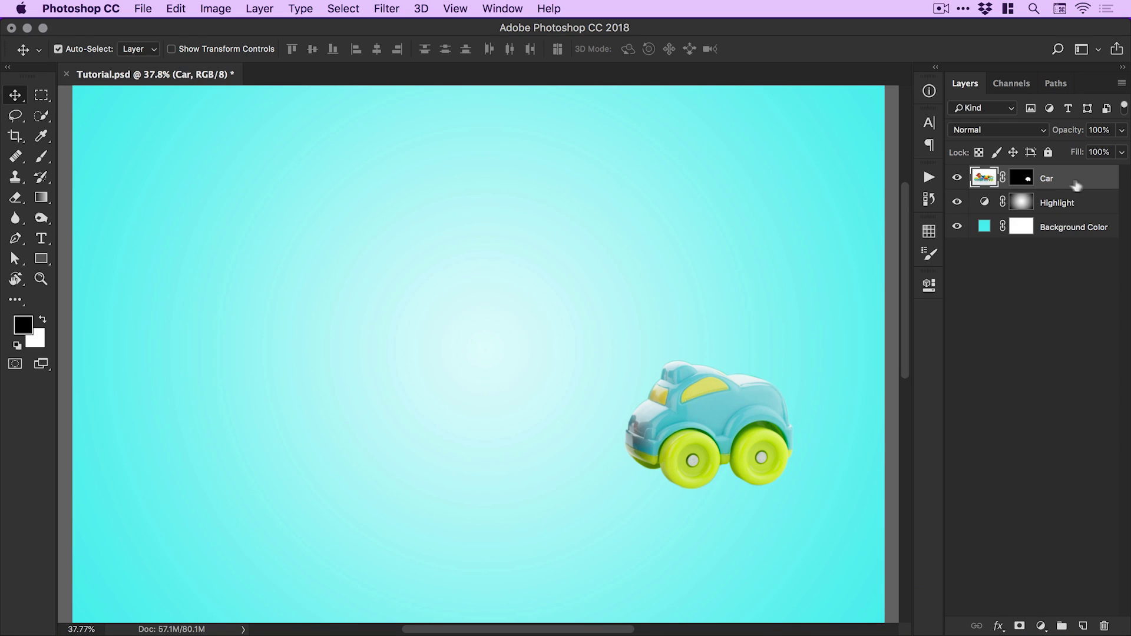
pyautogui.rightClick(1062, 179)
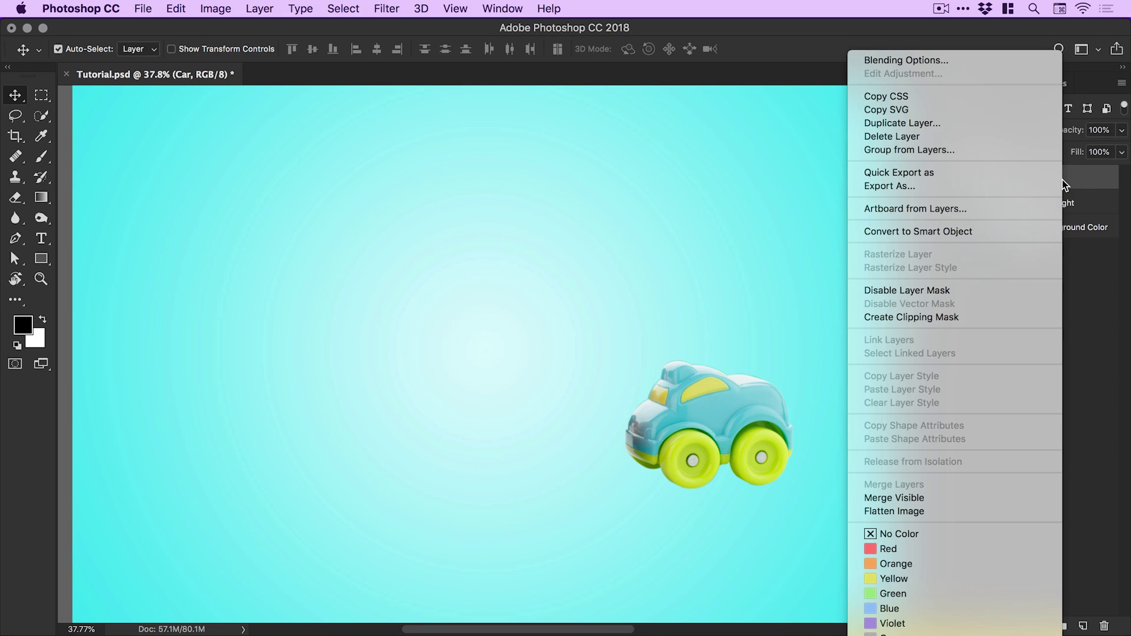
pyautogui.click(941, 123)
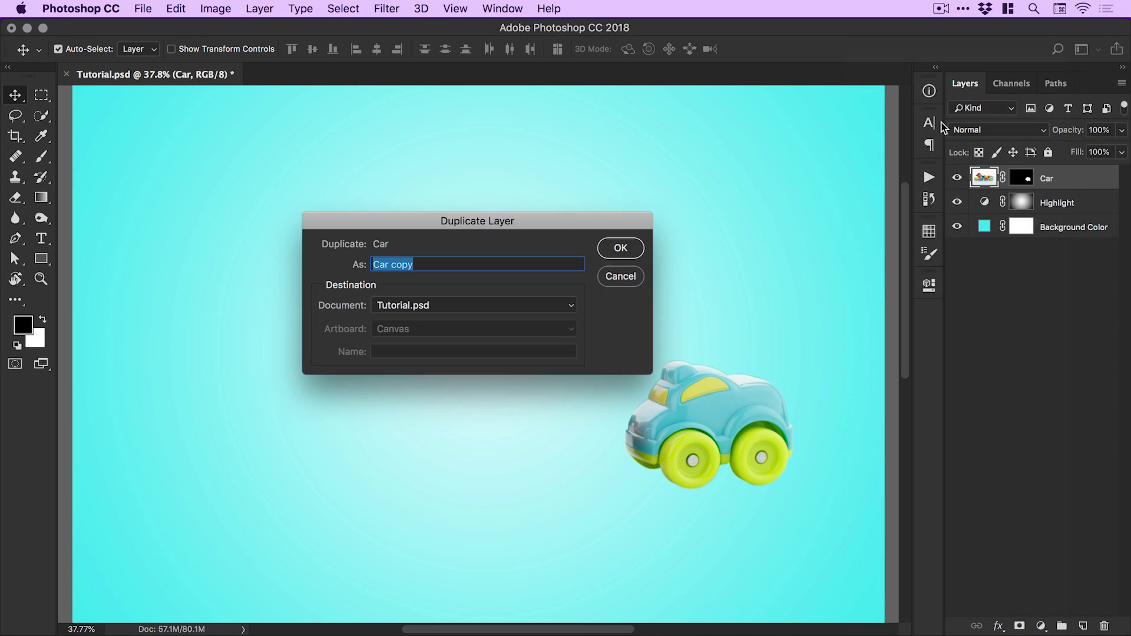
pyautogui.write('Shadow')
pyautogui.click(621, 247)
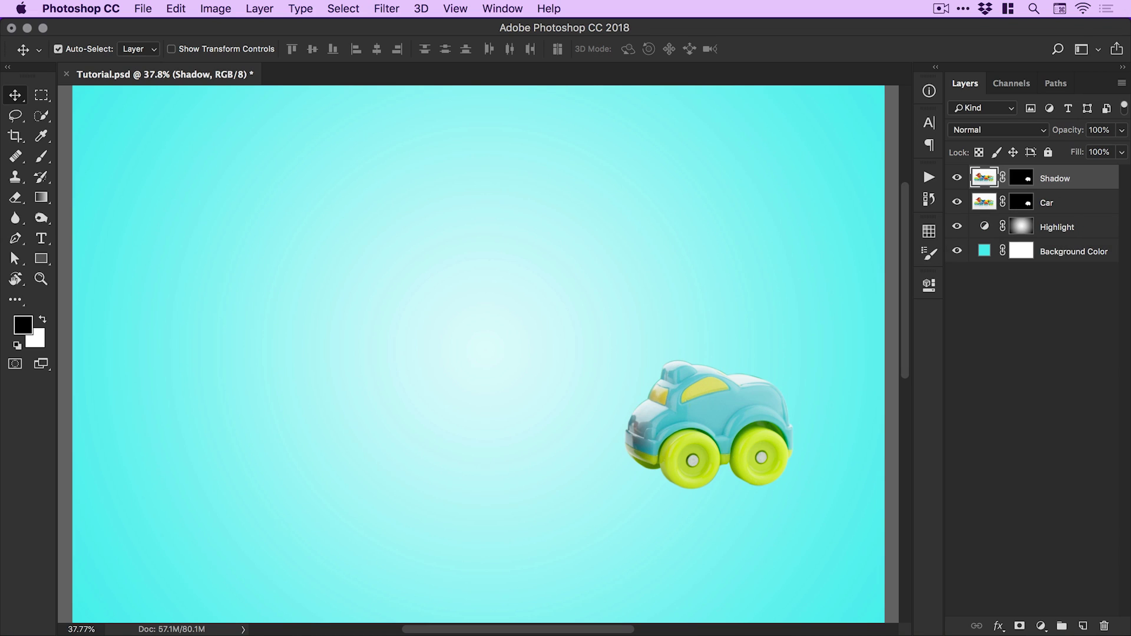
pyautogui.moveTo(1056, 179); pyautogui.dragTo(1065, 212)
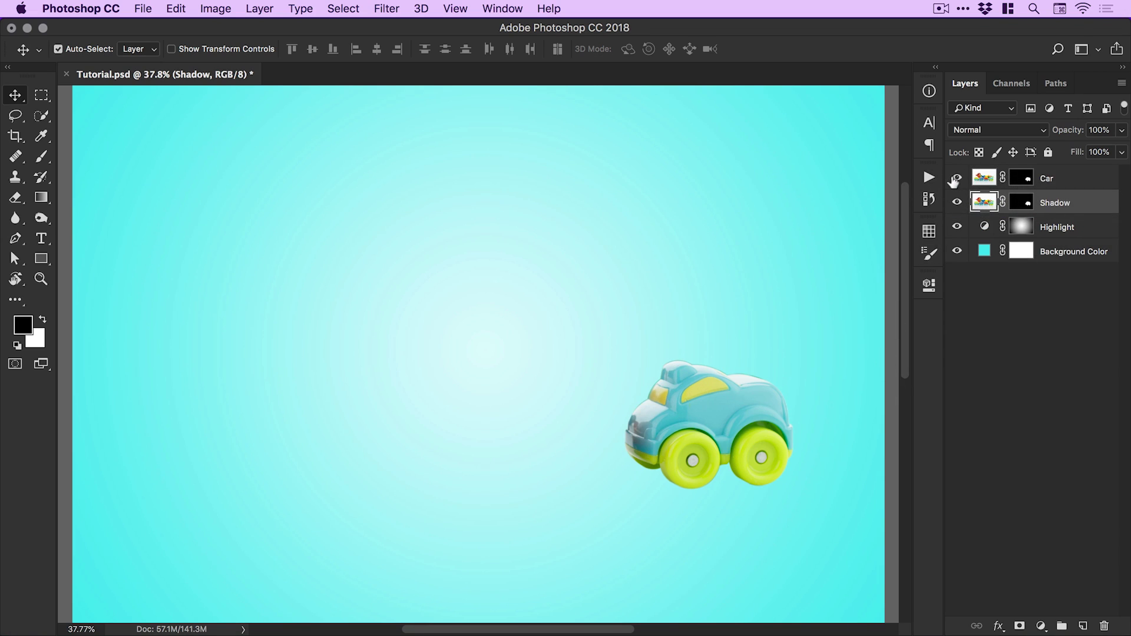
# Hide the Car layer and delete the Shadow layer's mask
pyautogui.click(957, 178)
pyautogui.moveTo(744, 452)
pyautogui.mouseDown()
pyautogui.moveTo(740, 462)
pyautogui.moveTo(742, 435)
pyautogui.mouseUp()
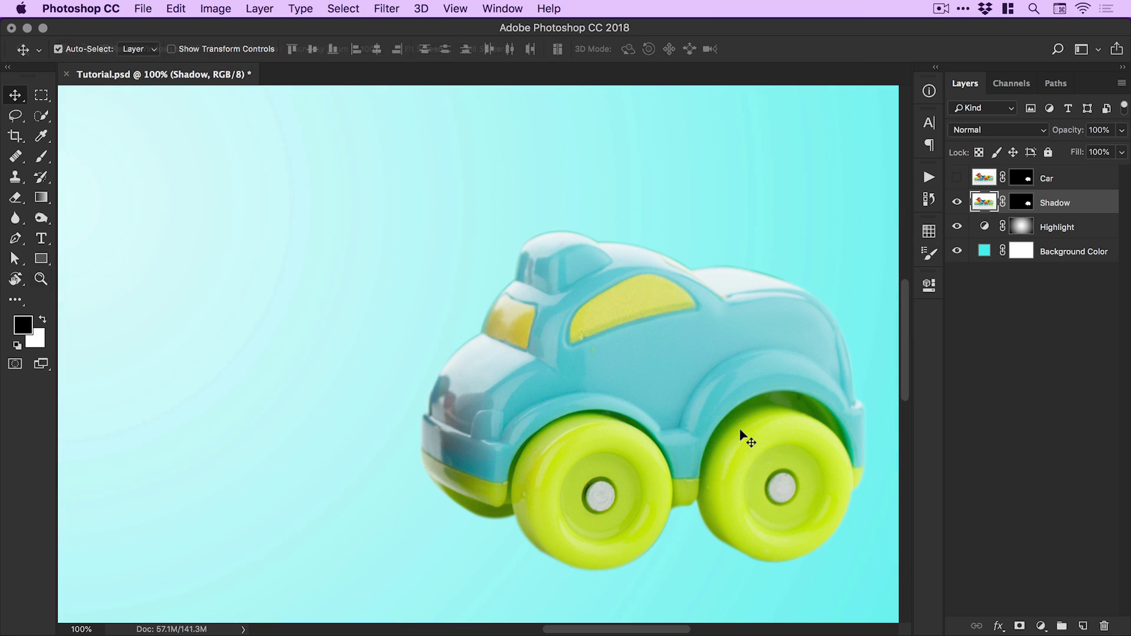
pyautogui.rightClick(1023, 205)
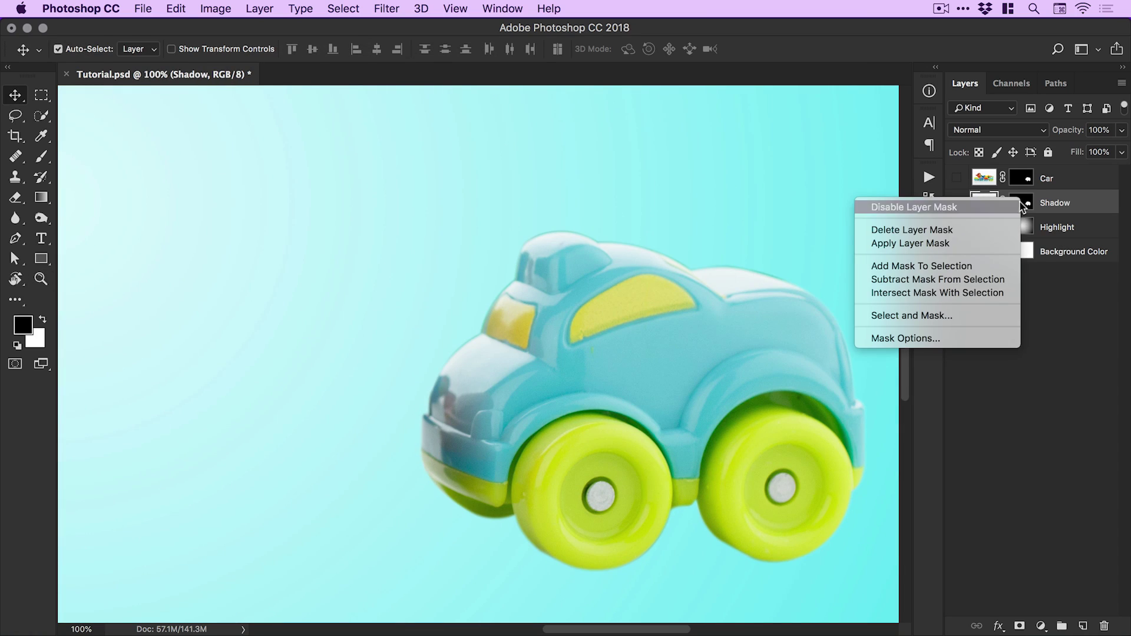
pyautogui.click(994, 232)
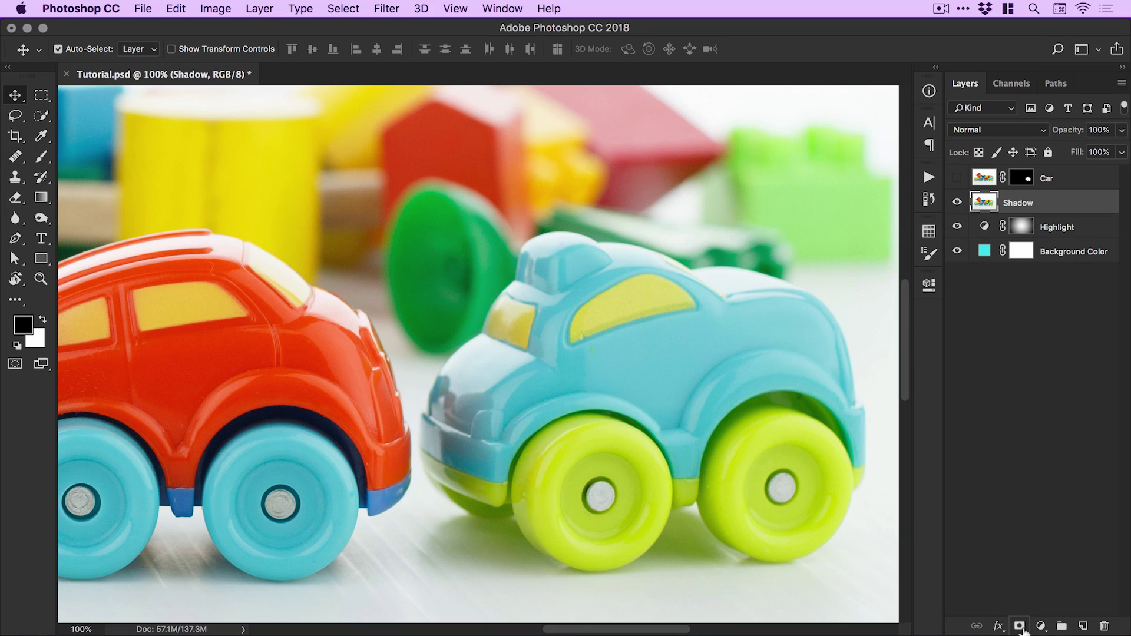
# Add a black mask to Shadow, with white foreground and a 201 px soft brush
pyautogui.keyDown('alt'); pyautogui.click(1020, 626); pyautogui.keyUp('alt')
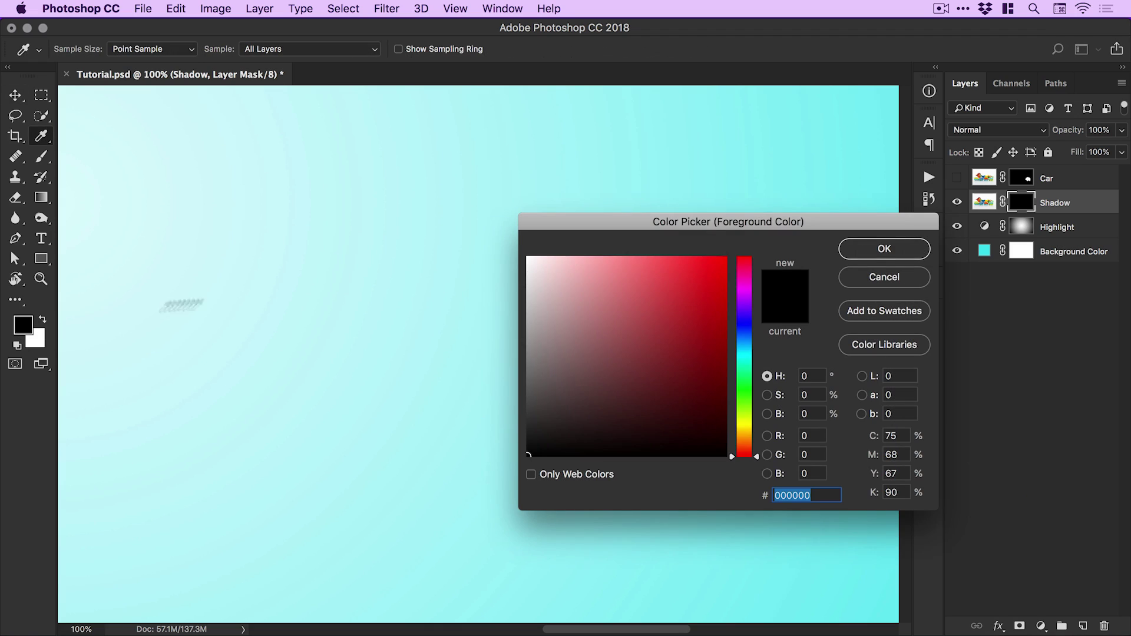
pyautogui.moveTo(545, 295); pyautogui.dragTo(498, 244)
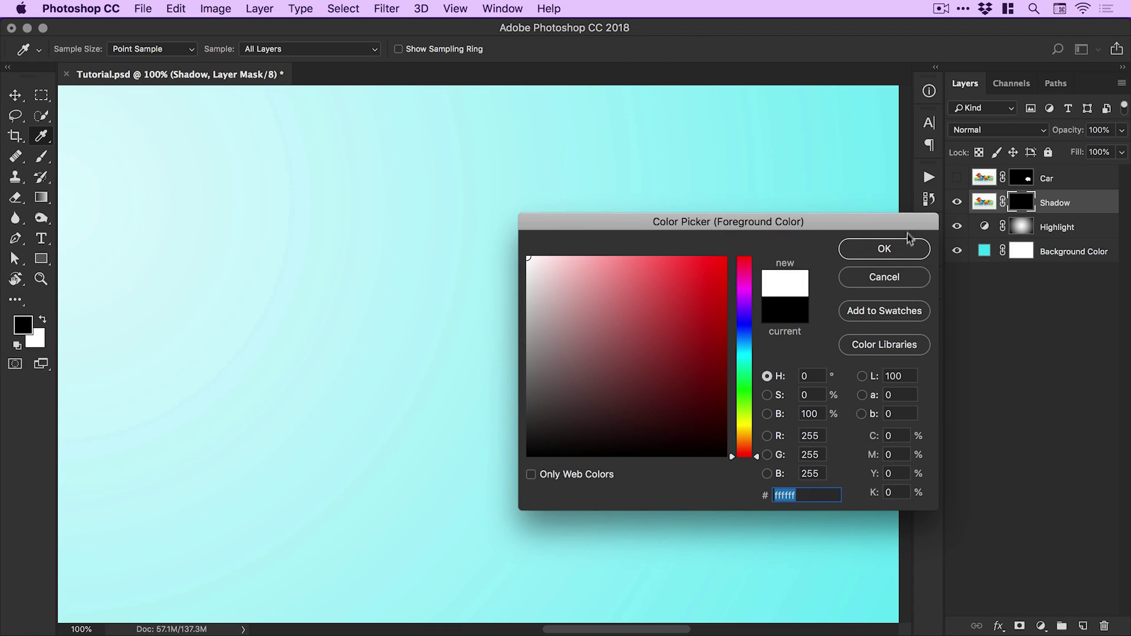
pyautogui.click(885, 249)
pyautogui.click(42, 157)
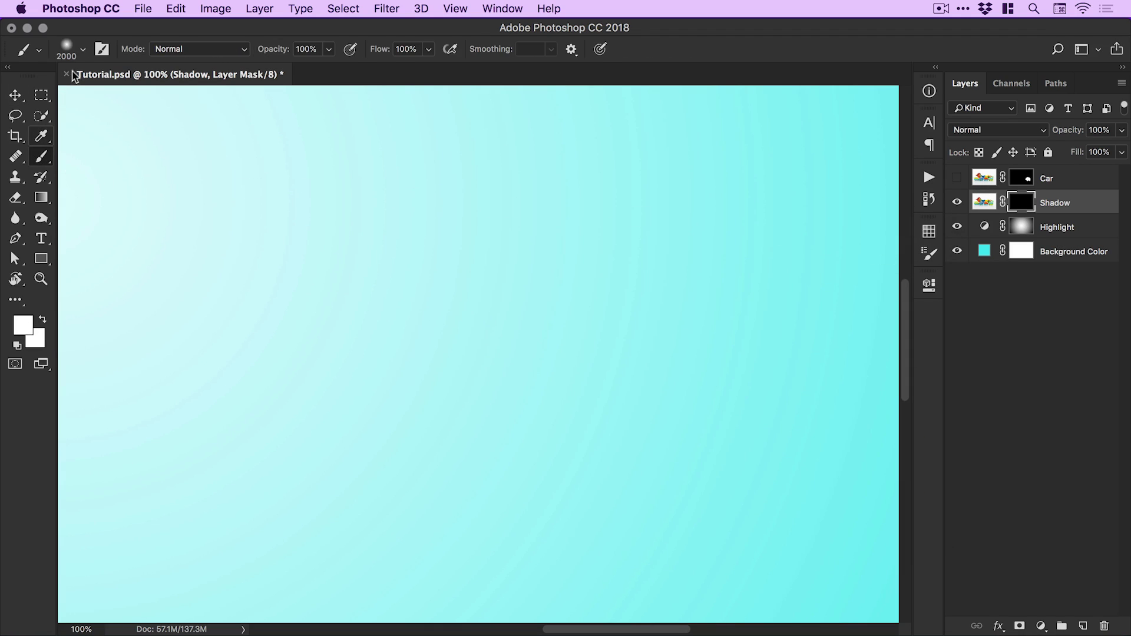
pyautogui.click(85, 52)
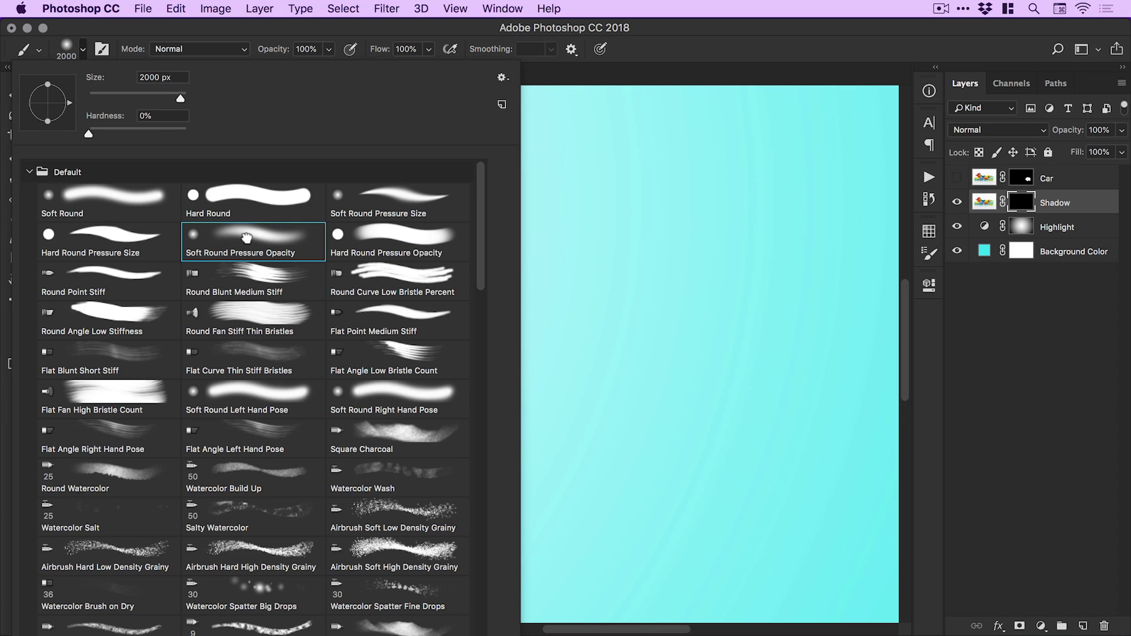
pyautogui.moveTo(158, 98); pyautogui.dragTo(162, 98)
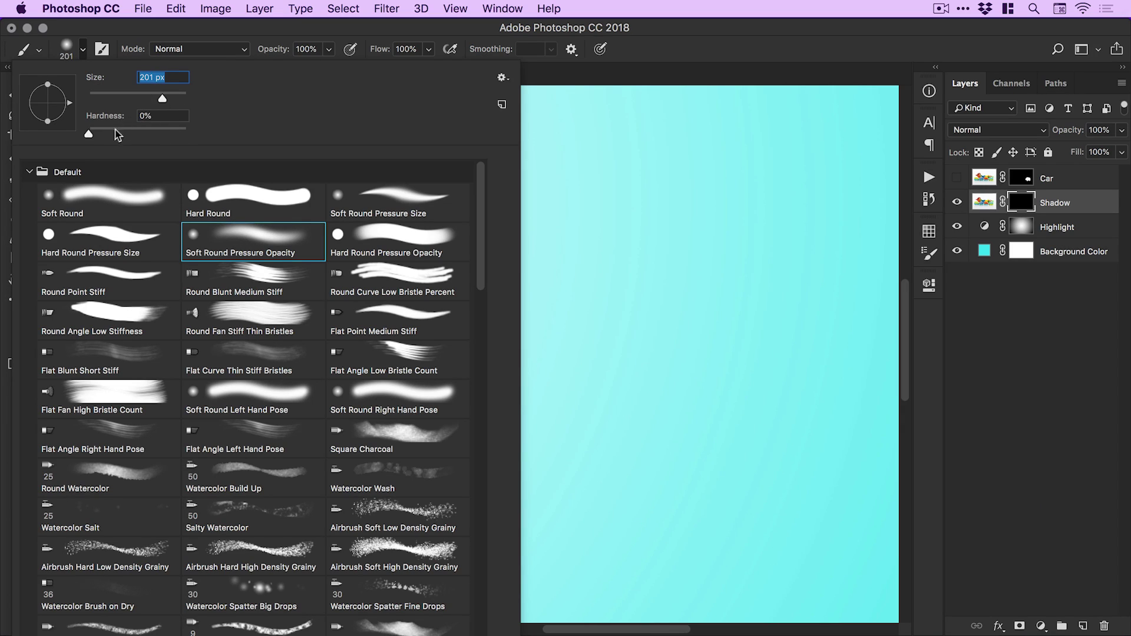
# Paint white under the wheels to reveal the shadow, undoing stray strokes
pyautogui.moveTo(678, 353)
pyautogui.mouseDown()
pyautogui.moveTo(593, 404)
pyautogui.moveTo(518, 354)
pyautogui.moveTo(465, 465)
pyautogui.moveTo(472, 513)
pyautogui.moveTo(542, 501)
pyautogui.moveTo(565, 536)
pyautogui.moveTo(620, 502)
pyautogui.mouseUp()
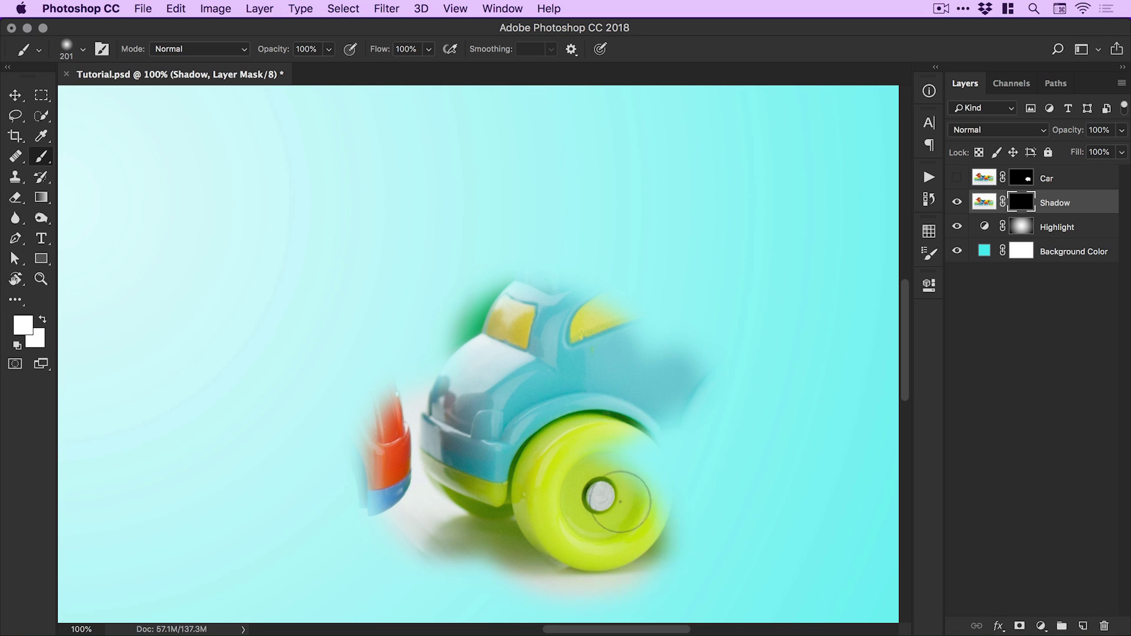
pyautogui.scroll(-5, 620, 502)
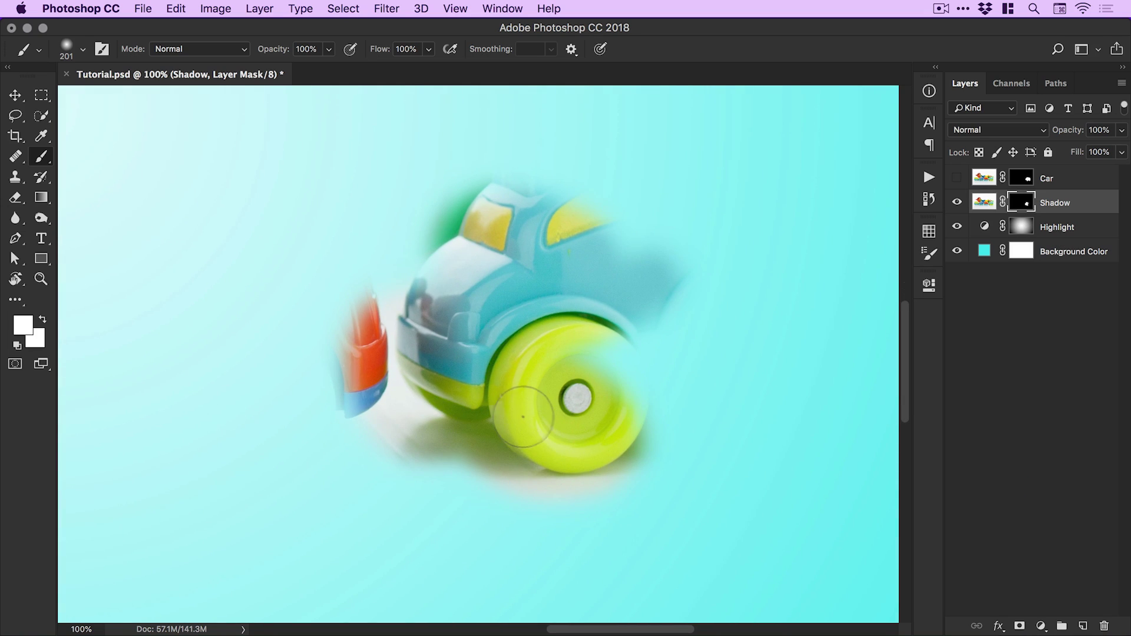
pyautogui.click(177, 8)
pyautogui.click(201, 26)
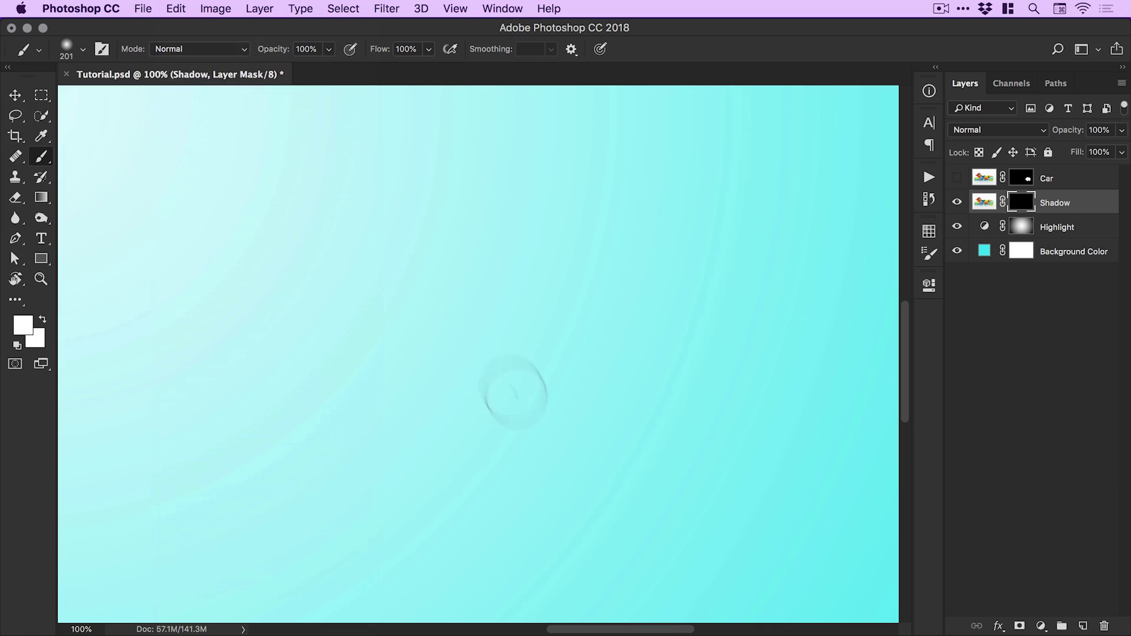
pyautogui.moveTo(422, 444)
pyautogui.mouseDown()
pyautogui.moveTo(452, 460)
pyautogui.moveTo(421, 438)
pyautogui.moveTo(424, 452)
pyautogui.moveTo(410, 445)
pyautogui.moveTo(583, 483)
pyautogui.moveTo(637, 472)
pyautogui.moveTo(652, 453)
pyautogui.moveTo(719, 479)
pyautogui.moveTo(792, 448)
pyautogui.moveTo(739, 458)
pyautogui.moveTo(687, 425)
pyautogui.moveTo(657, 455)
pyautogui.moveTo(601, 475)
pyautogui.moveTo(540, 470)
pyautogui.moveTo(484, 434)
pyautogui.moveTo(431, 440)
pyautogui.moveTo(415, 465)
pyautogui.moveTo(483, 472)
pyautogui.moveTo(452, 434)
pyautogui.moveTo(469, 431)
pyautogui.moveTo(504, 470)
pyautogui.mouseUp()
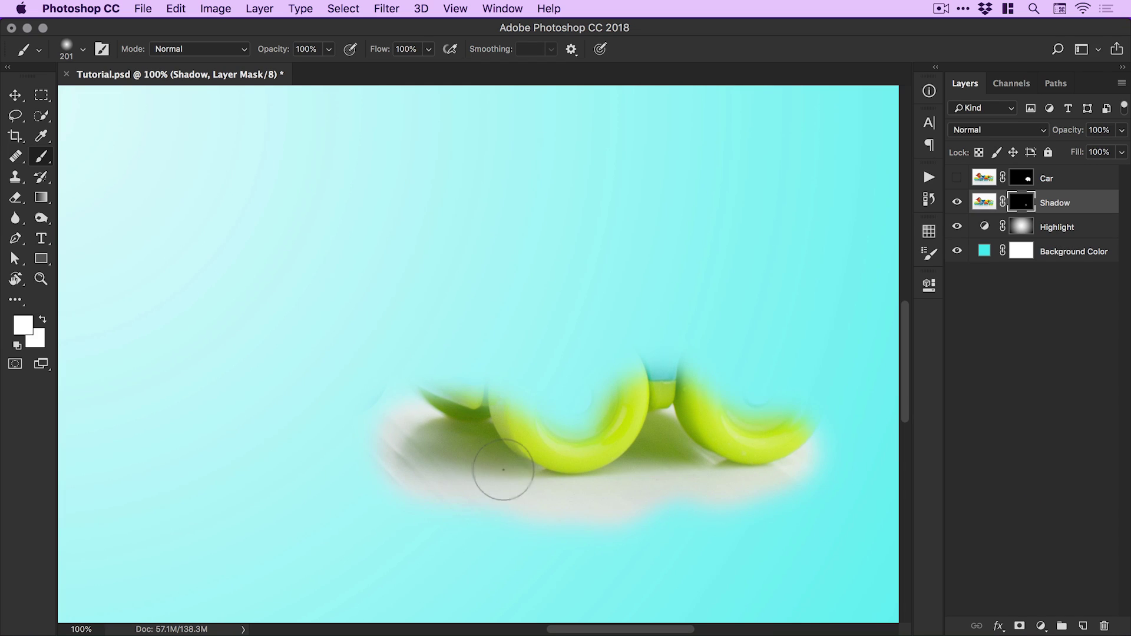
pyautogui.press('z')
pyautogui.click(560, 427)
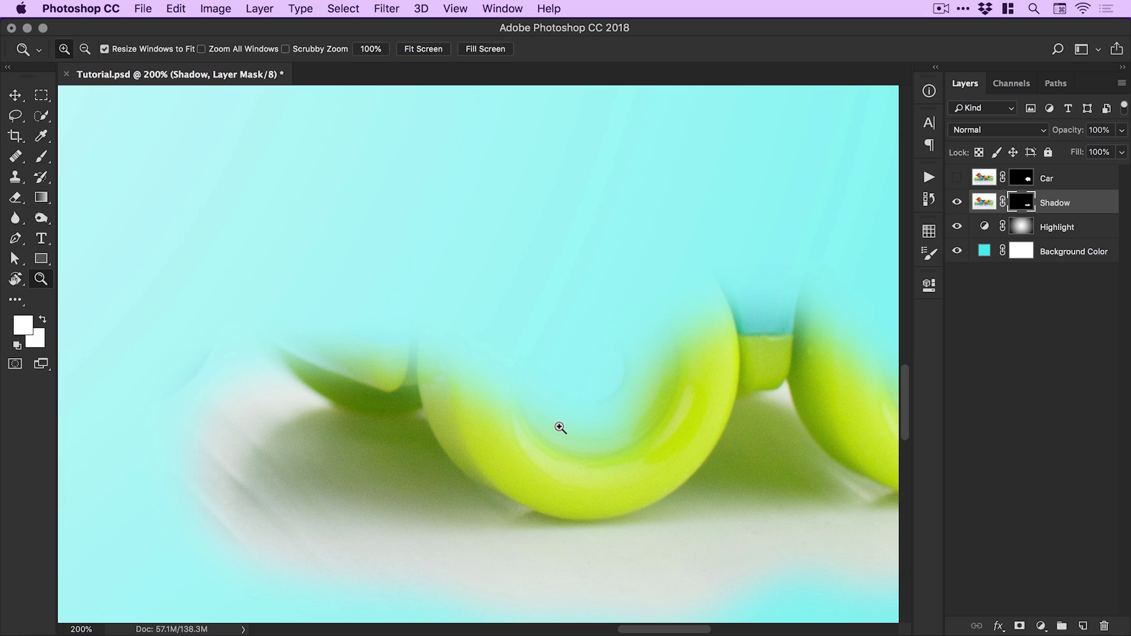
pyautogui.press('b')
pyautogui.press('super+minus')
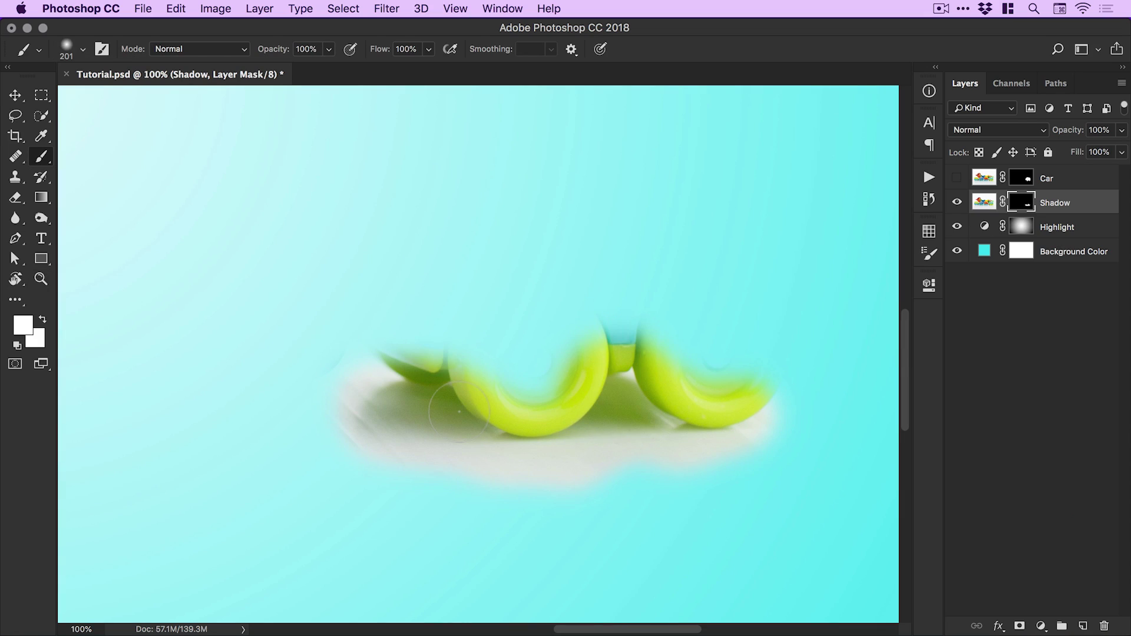
pyautogui.press('[')
pyautogui.press('[')
pyautogui.press('[')
pyautogui.click(320, 372)
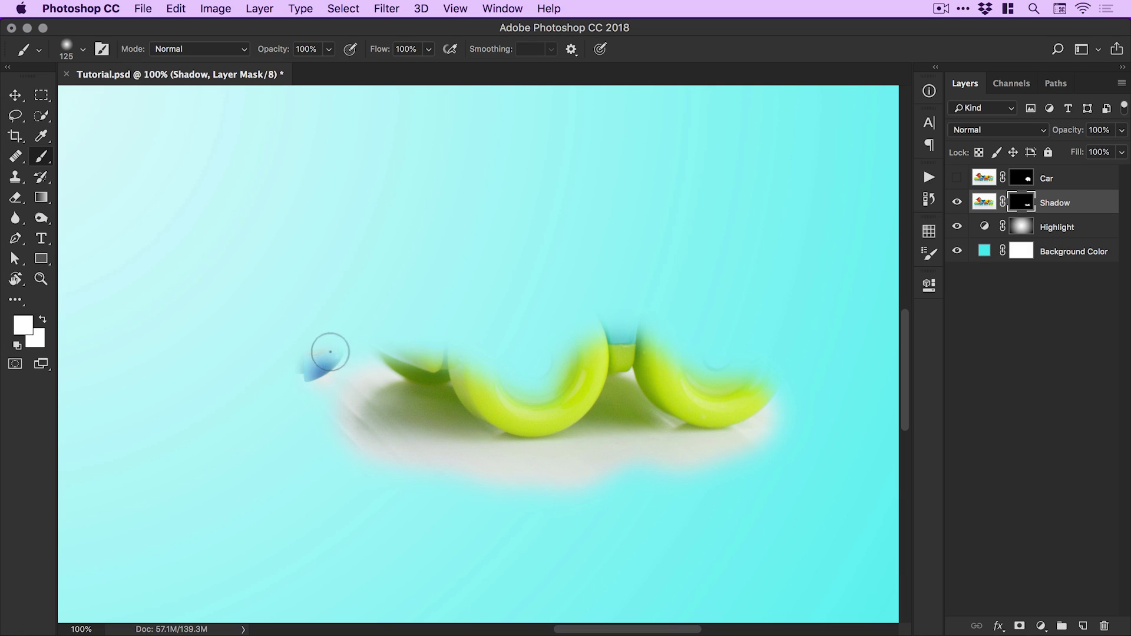
# Set black as the foreground and paint the Shadow mask to hide the stray blue bit and the car's upper edge
pyautogui.press('d')
pyautogui.click(24, 331)
pyautogui.moveTo(702, 395); pyautogui.dragTo(523, 484)
pyautogui.click(884, 250)
pyautogui.press('b')
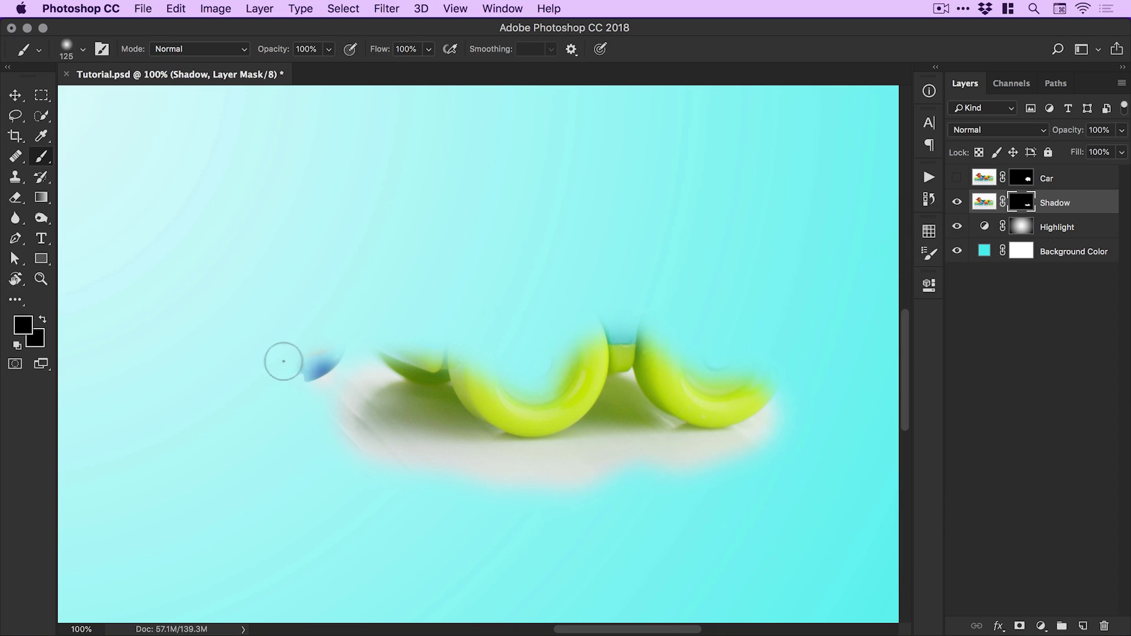
pyautogui.moveTo(283, 361)
pyautogui.mouseDown()
pyautogui.moveTo(325, 366)
pyautogui.moveTo(309, 370)
pyautogui.moveTo(321, 346)
pyautogui.mouseUp()
pyautogui.moveTo(405, 336)
pyautogui.mouseDown()
pyautogui.moveTo(479, 372)
pyautogui.moveTo(510, 336)
pyautogui.mouseUp()
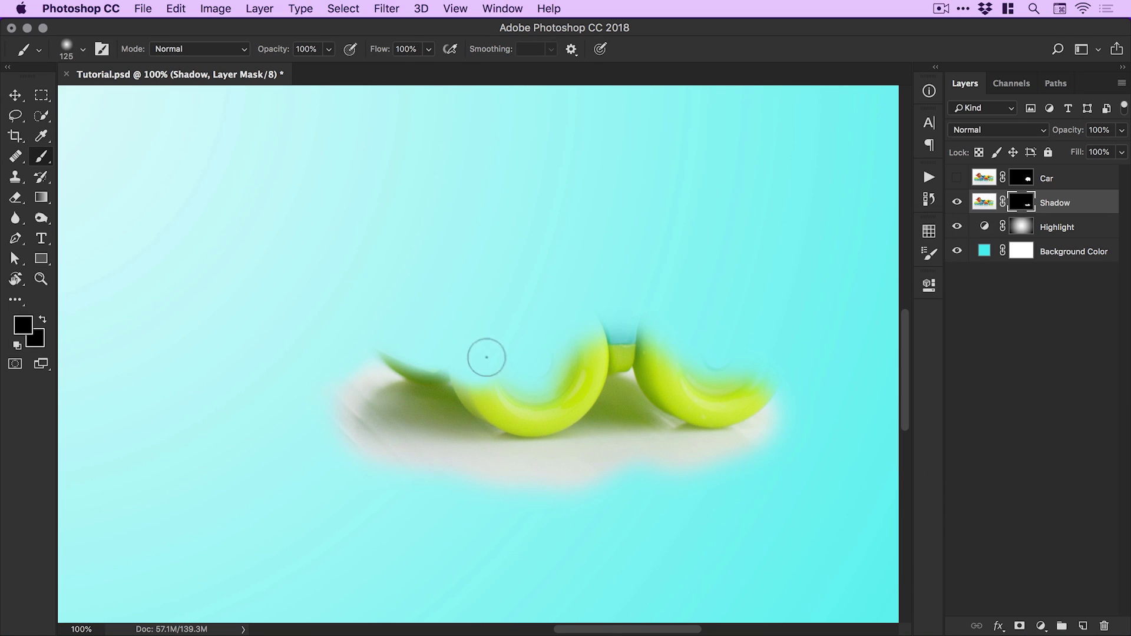
# Refine the Shadow mask by revealing the middle arc's left curl and hiding the middle wheel arc again
pyautogui.press('d')
pyautogui.press('x')
pyautogui.press('x')
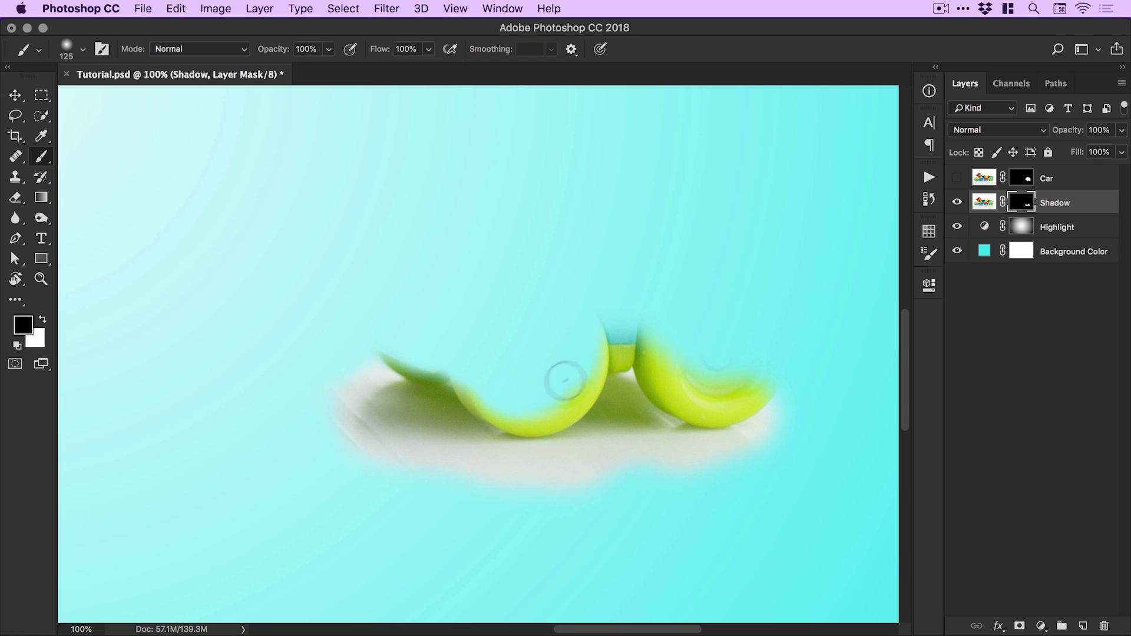
pyautogui.press('x')
pyautogui.moveTo(478, 389)
pyautogui.mouseDown()
pyautogui.moveTo(566, 396)
pyautogui.moveTo(565, 374)
pyautogui.moveTo(480, 395)
pyautogui.moveTo(539, 405)
pyautogui.moveTo(563, 370)
pyautogui.moveTo(466, 383)
pyautogui.moveTo(567, 411)
pyautogui.moveTo(507, 377)
pyautogui.mouseUp()
pyautogui.press('x')
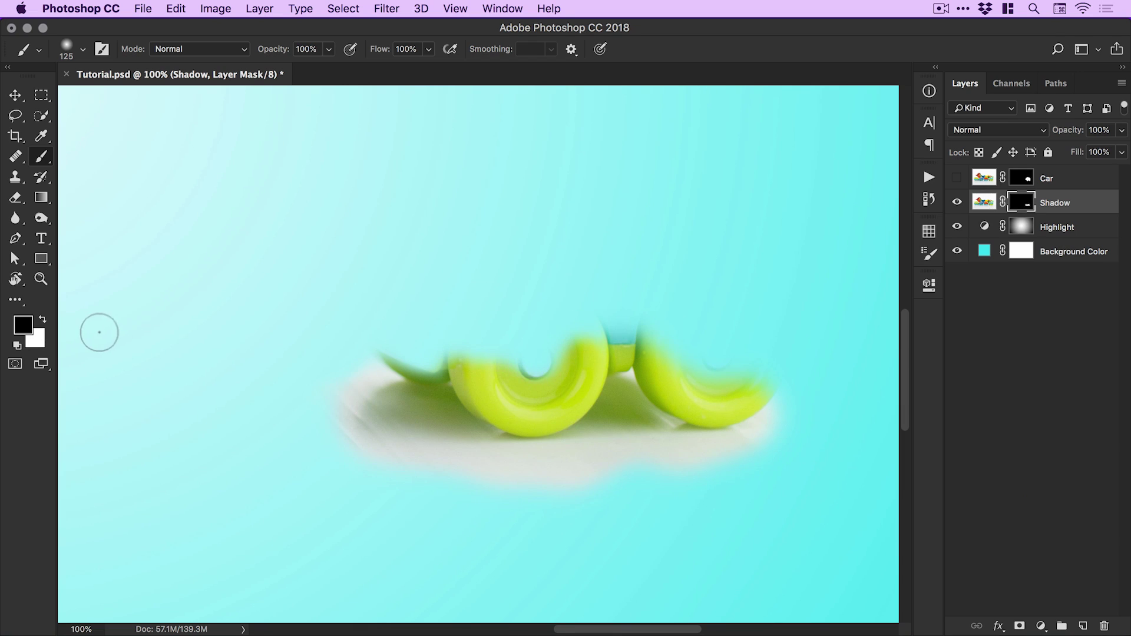
pyautogui.press('x')
pyautogui.press('x')
pyautogui.press('x')
pyautogui.press('x')
pyautogui.moveTo(489, 354)
pyautogui.mouseDown()
pyautogui.moveTo(506, 387)
pyautogui.moveTo(566, 382)
pyautogui.moveTo(560, 345)
pyautogui.moveTo(473, 364)
pyautogui.moveTo(496, 389)
pyautogui.moveTo(554, 392)
pyautogui.moveTo(574, 335)
pyautogui.moveTo(559, 394)
pyautogui.moveTo(500, 374)
pyautogui.moveTo(580, 353)
pyautogui.moveTo(606, 332)
pyautogui.moveTo(586, 344)
pyautogui.moveTo(661, 337)
pyautogui.moveTo(696, 389)
pyautogui.moveTo(747, 368)
pyautogui.moveTo(697, 376)
pyautogui.moveTo(767, 367)
pyautogui.moveTo(745, 390)
pyautogui.moveTo(697, 391)
pyautogui.moveTo(666, 357)
pyautogui.moveTo(682, 387)
pyautogui.moveTo(733, 390)
pyautogui.moveTo(625, 347)
pyautogui.mouseUp()
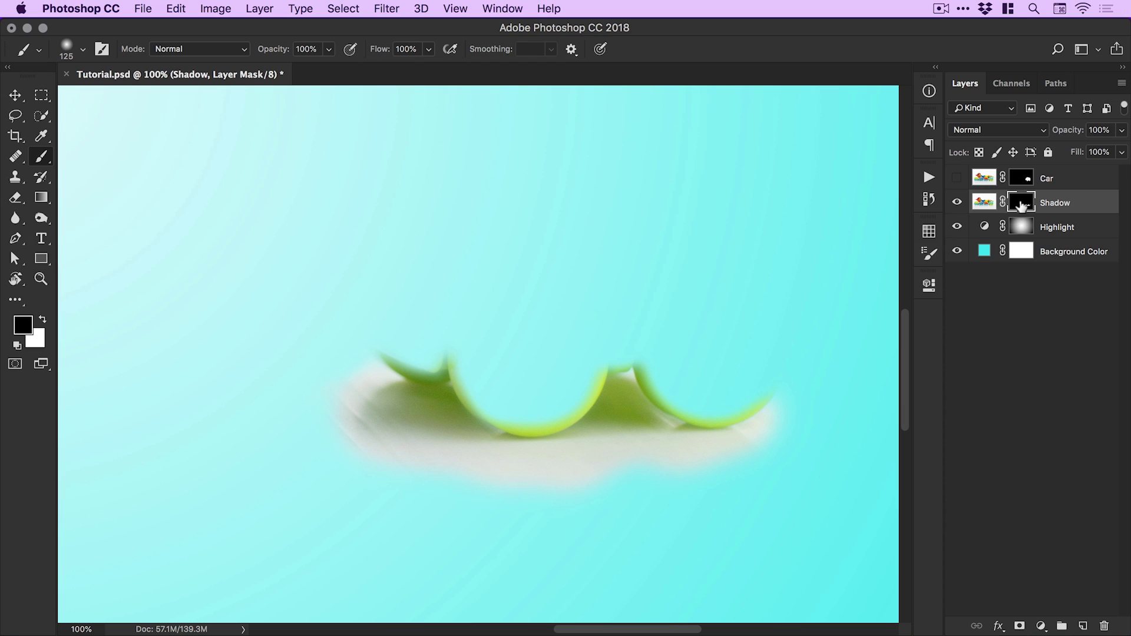
# Compare the Shadow mask on and off, then set the Shadow layer's blend mode to Multiply
pyautogui.keyDown('shift'); pyautogui.click(1022, 204); pyautogui.keyUp('shift')
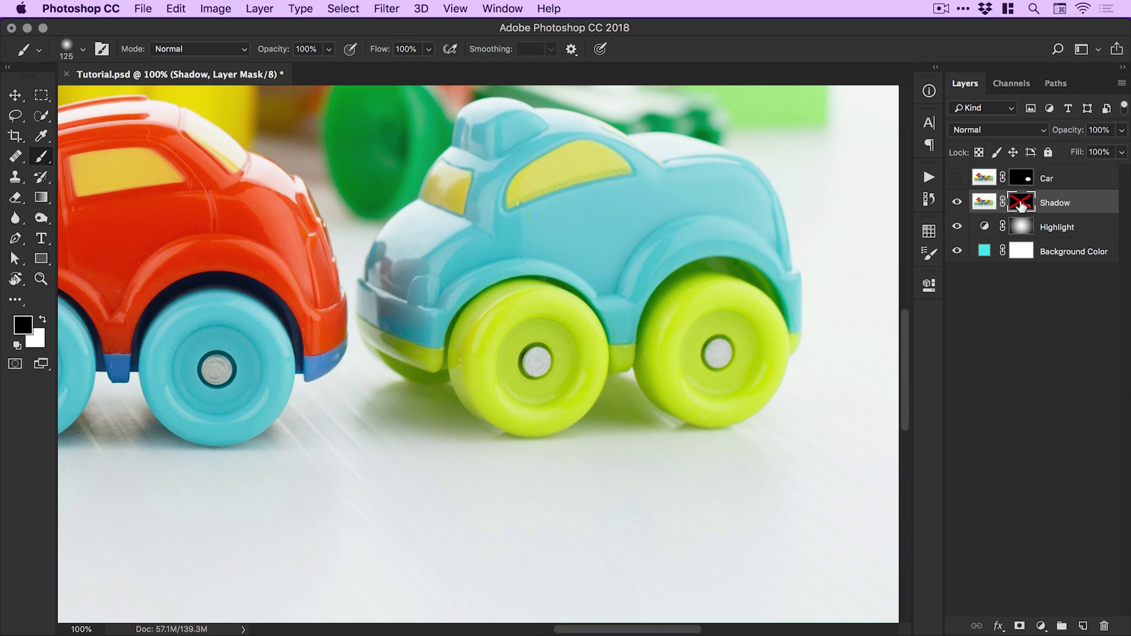
pyautogui.keyDown('shift'); pyautogui.click(1022, 204); pyautogui.keyUp('shift')
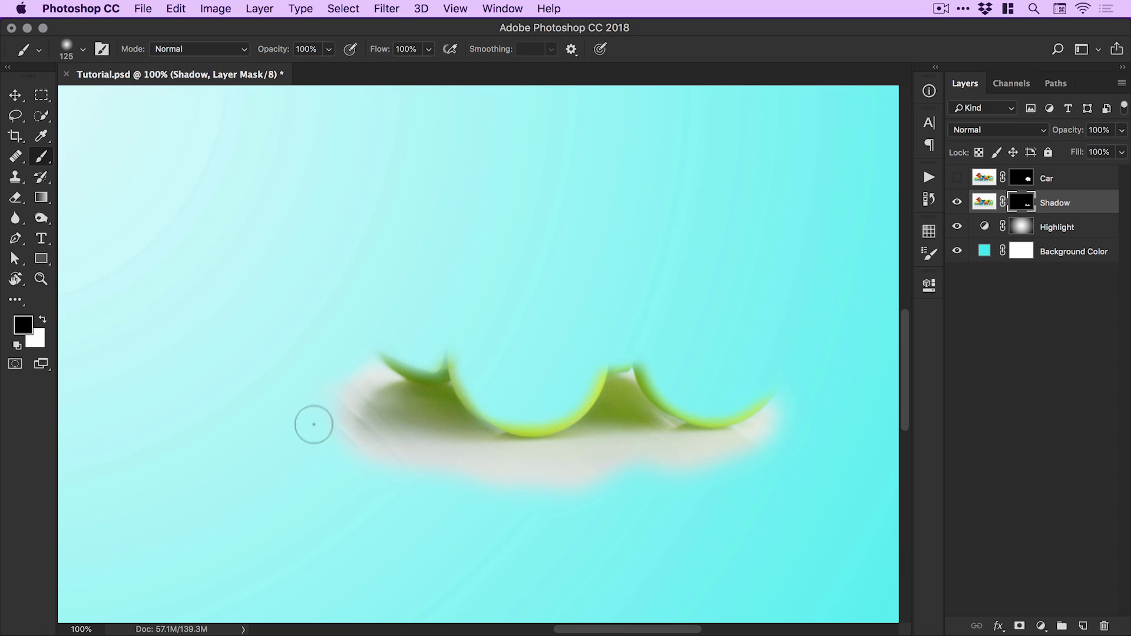
pyautogui.press(']')
pyautogui.press(']')
pyautogui.press(']')
pyautogui.press(']')
pyautogui.press(']')
pyautogui.press(']')
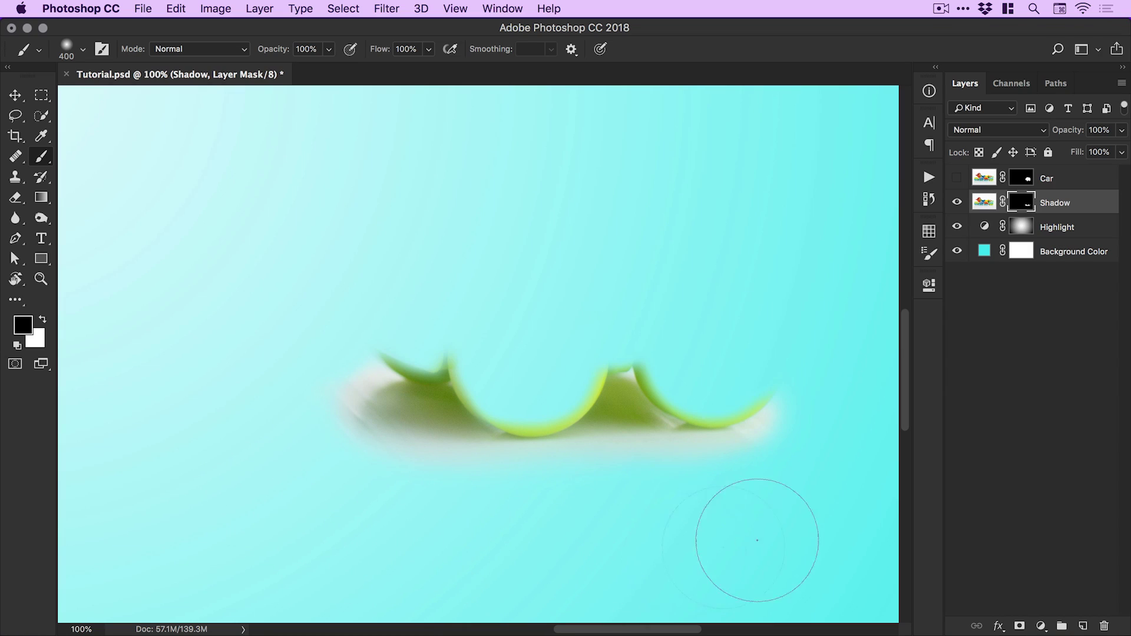
pyautogui.press('v')
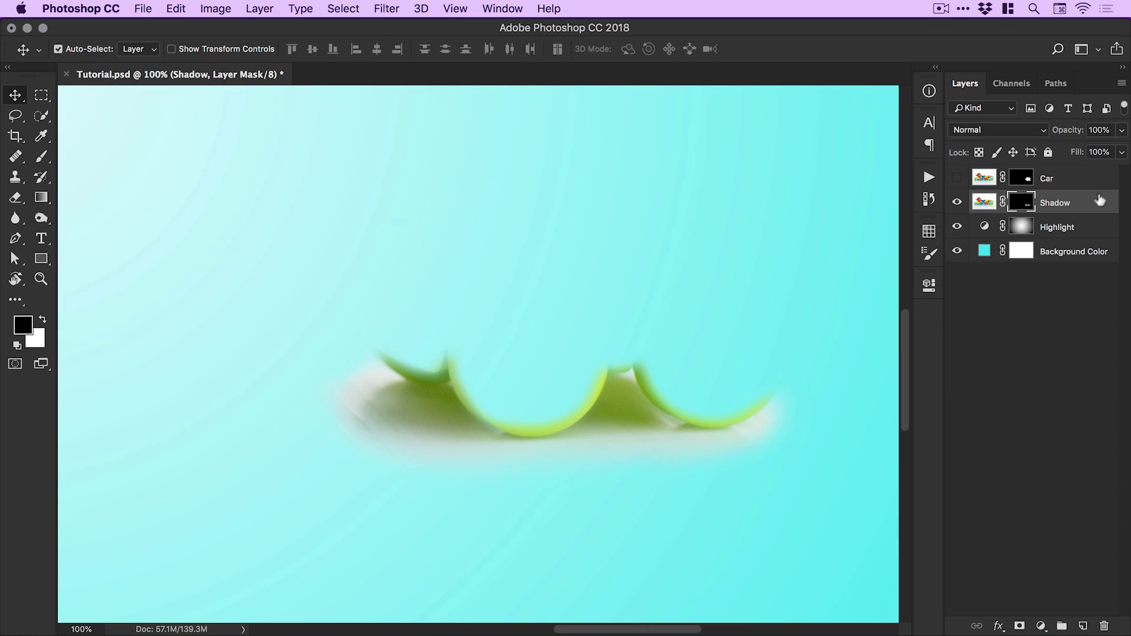
pyautogui.click(996, 133)
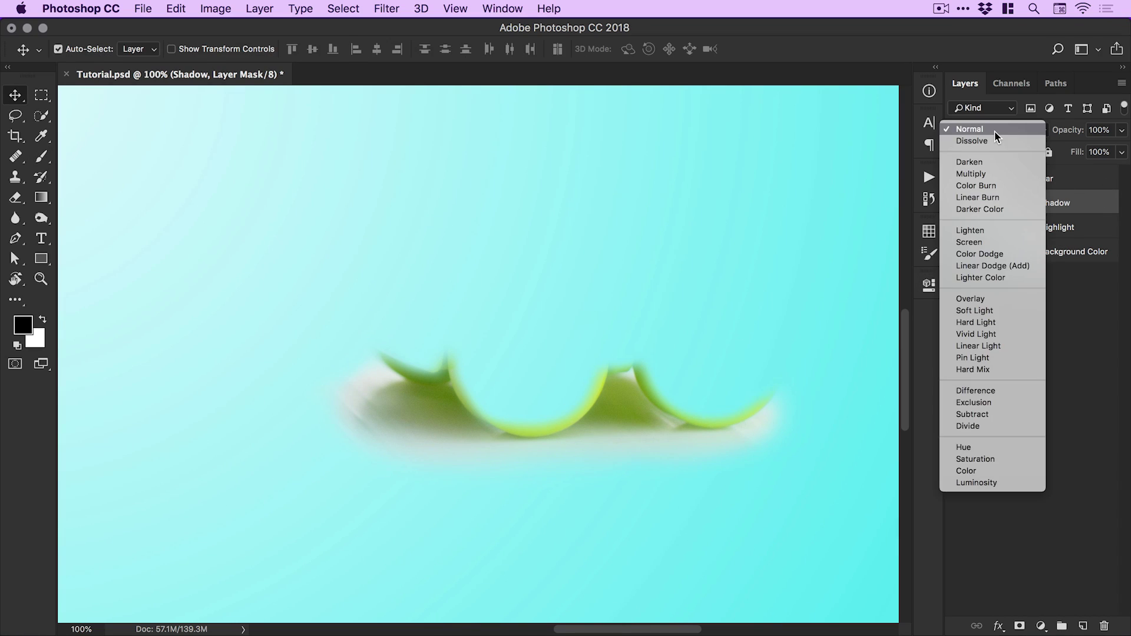
pyautogui.click(992, 173)
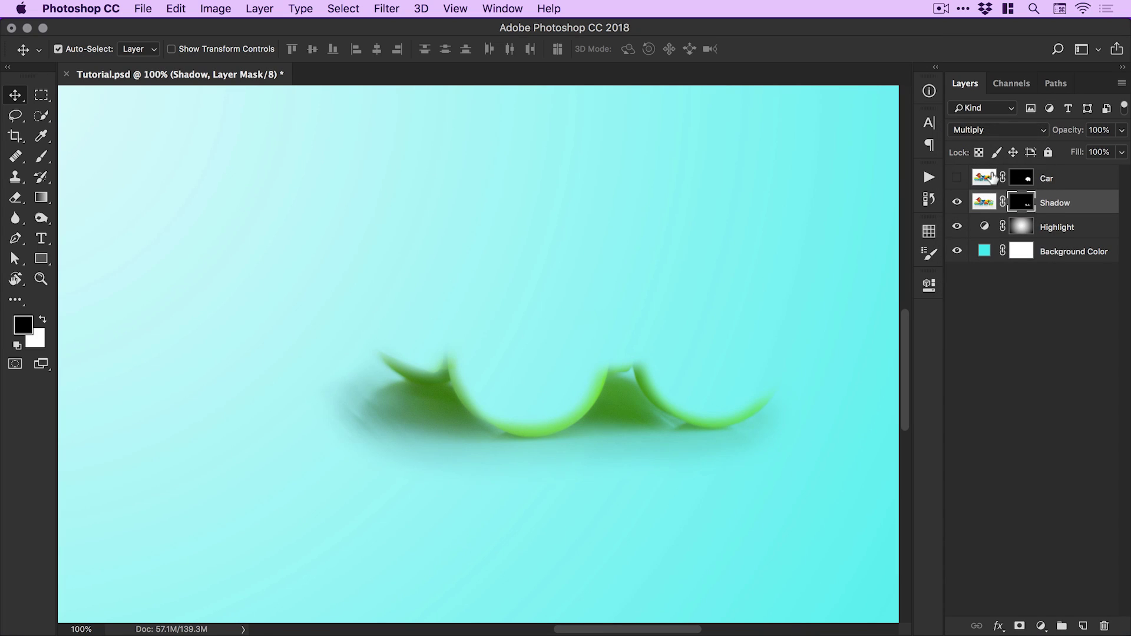
# Show the Car layer again and zoom in to inspect the shadow beside the wheel
pyautogui.click(957, 181)
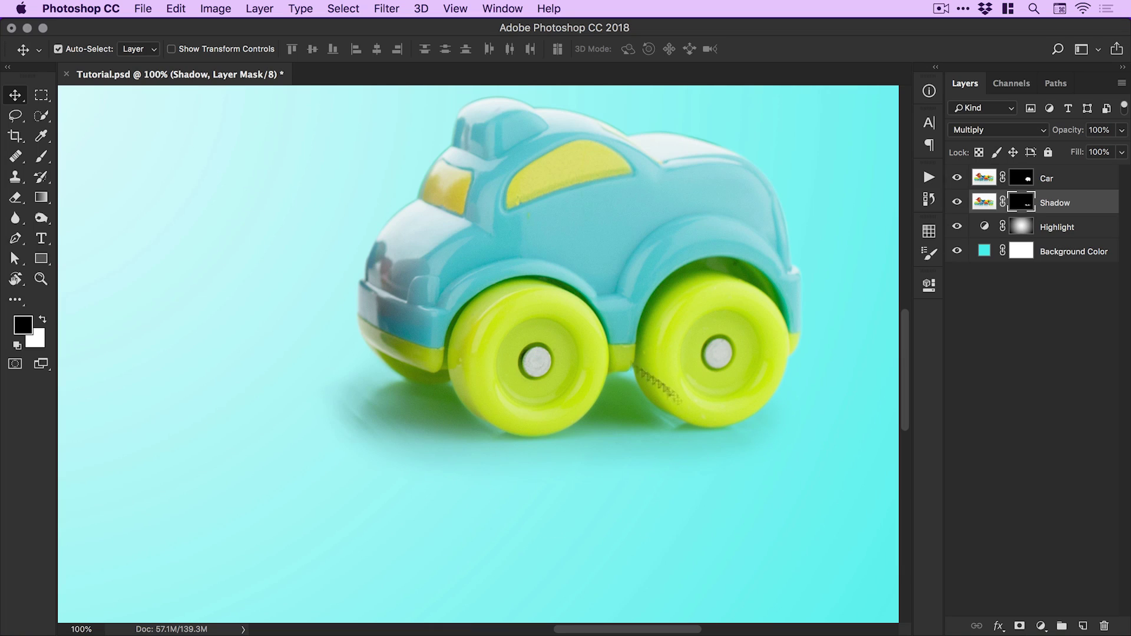
pyautogui.press('z')
pyautogui.click(438, 427)
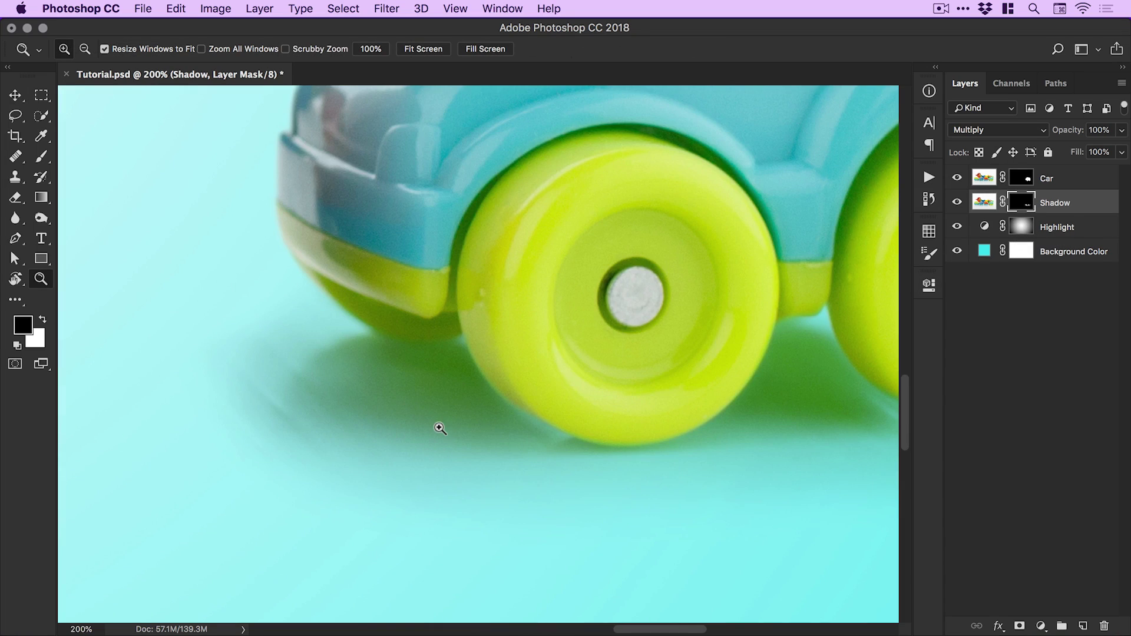
pyautogui.press('b')
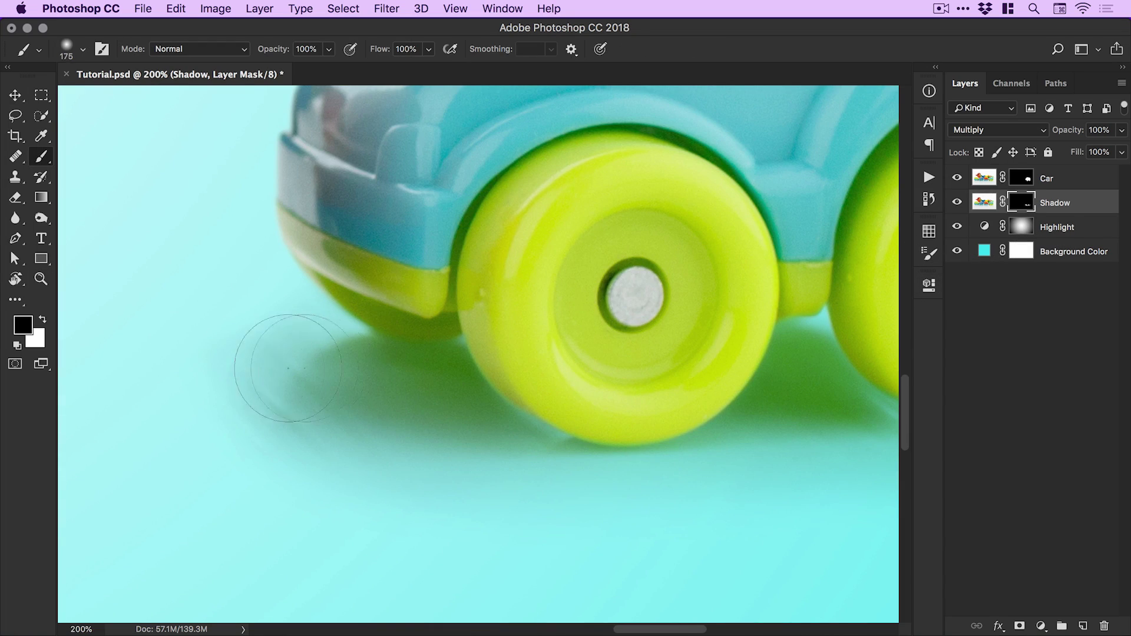
pyautogui.press(']')
pyautogui.press(']')
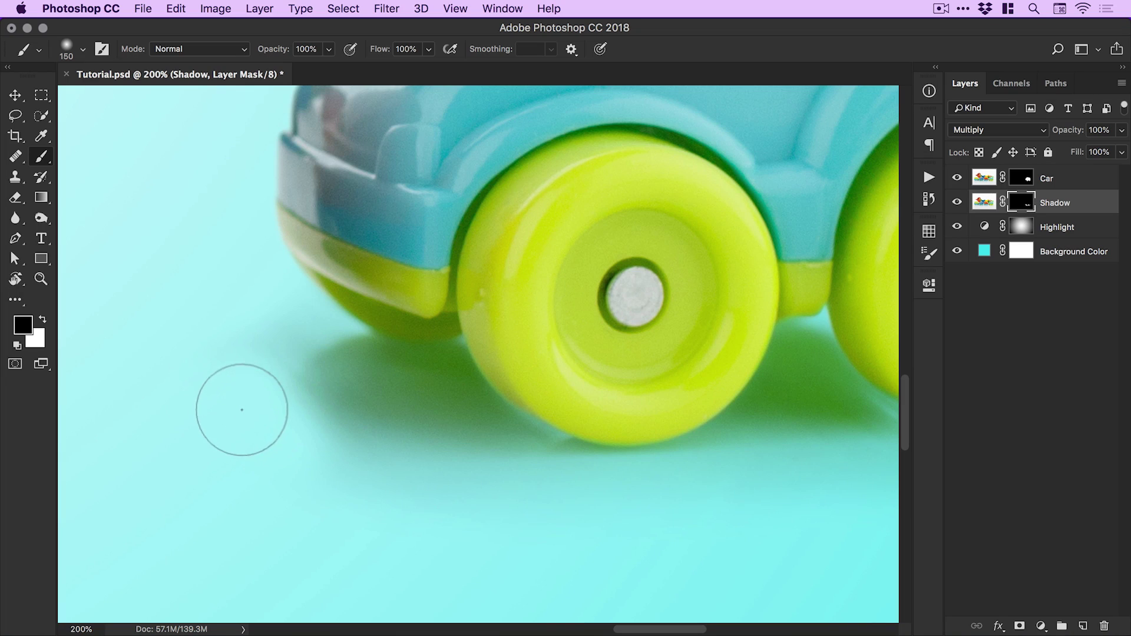
pyautogui.press(']')
pyautogui.press(']')
pyautogui.press(']')
pyautogui.press(']')
pyautogui.press(']')
pyautogui.press(']')
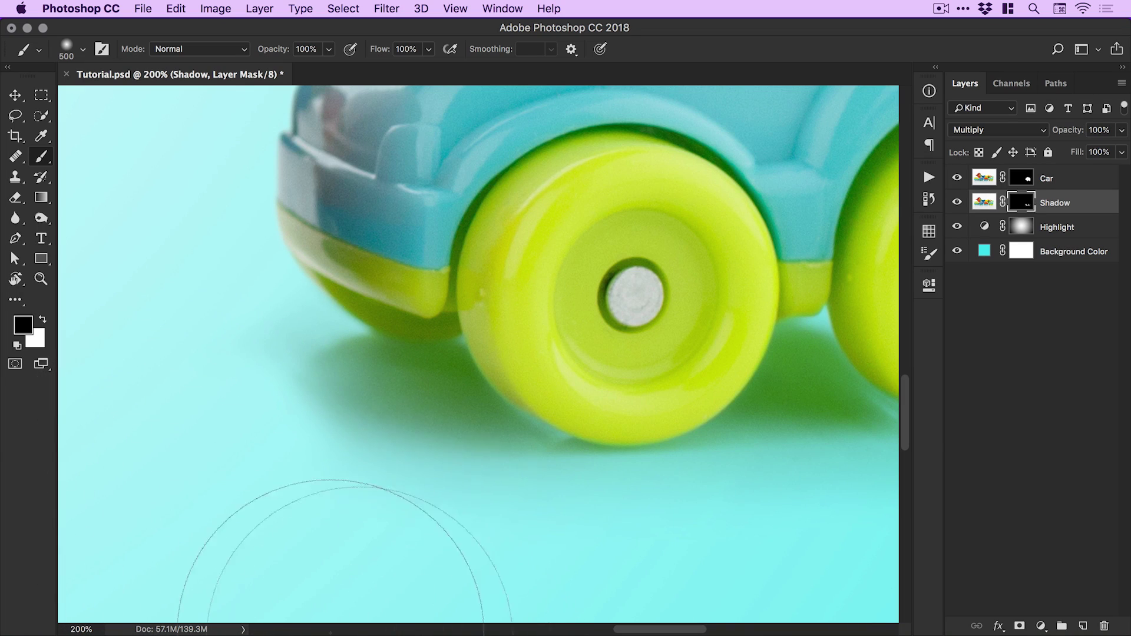
pyautogui.hscroll(10, 772, 560)
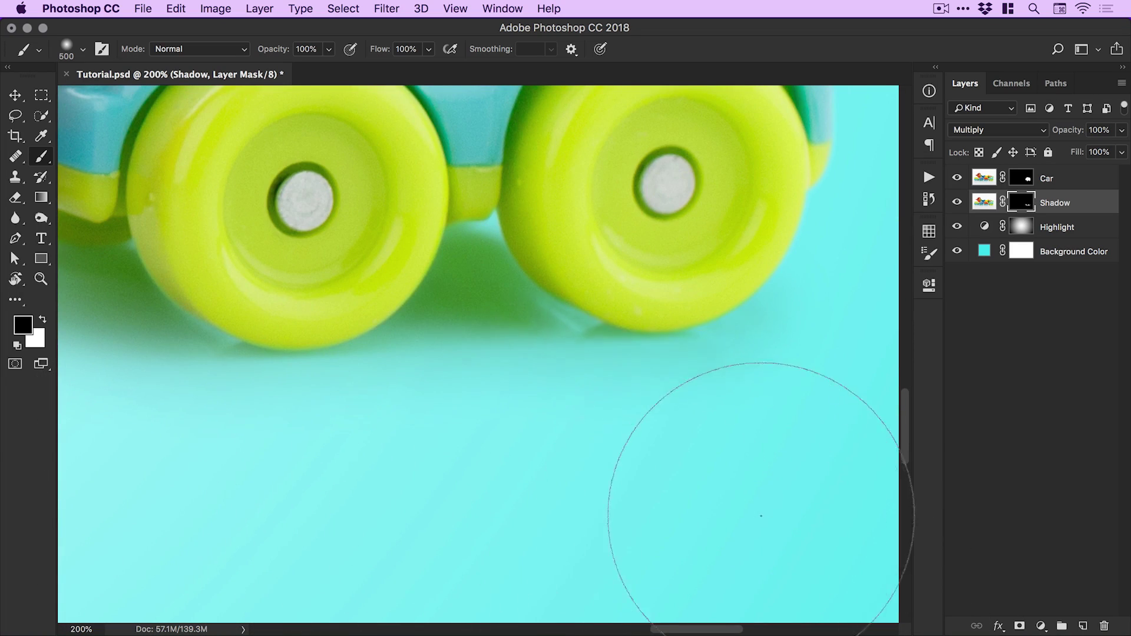
pyautogui.press('super+minus')
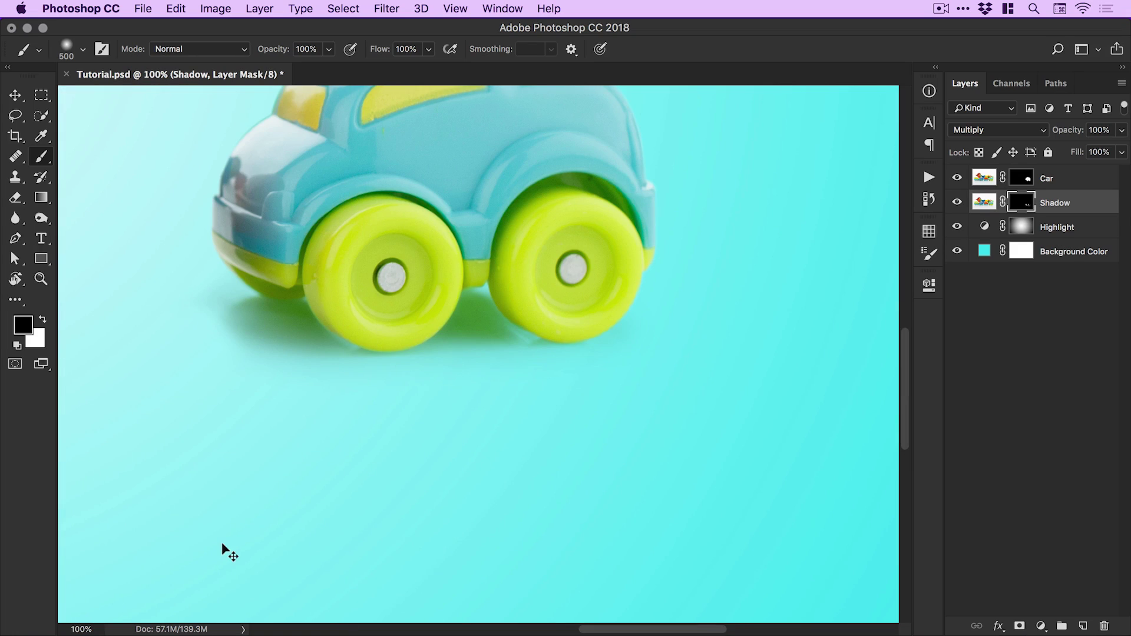
# Lower the Shadow layer's opacity to lighten it, with the whole car in view
pyautogui.press('v')
pyautogui.click(1122, 131)
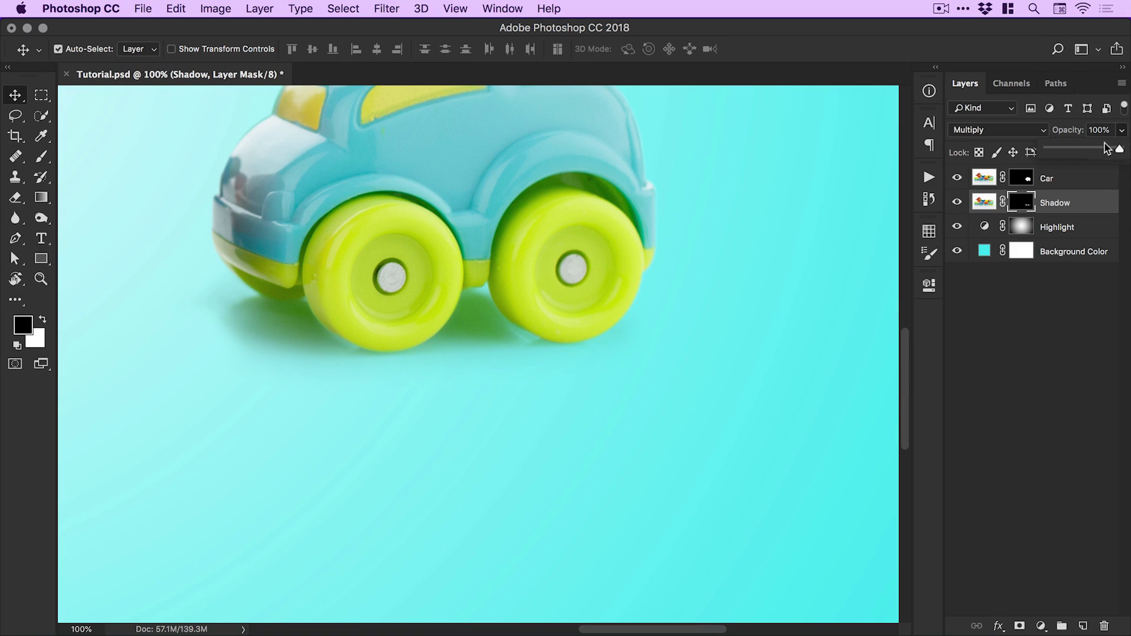
pyautogui.moveTo(1119, 148)
pyautogui.mouseDown()
pyautogui.moveTo(1086, 152)
pyautogui.moveTo(1119, 149)
pyautogui.mouseUp()
pyautogui.moveTo(608, 295); pyautogui.dragTo(676, 457)
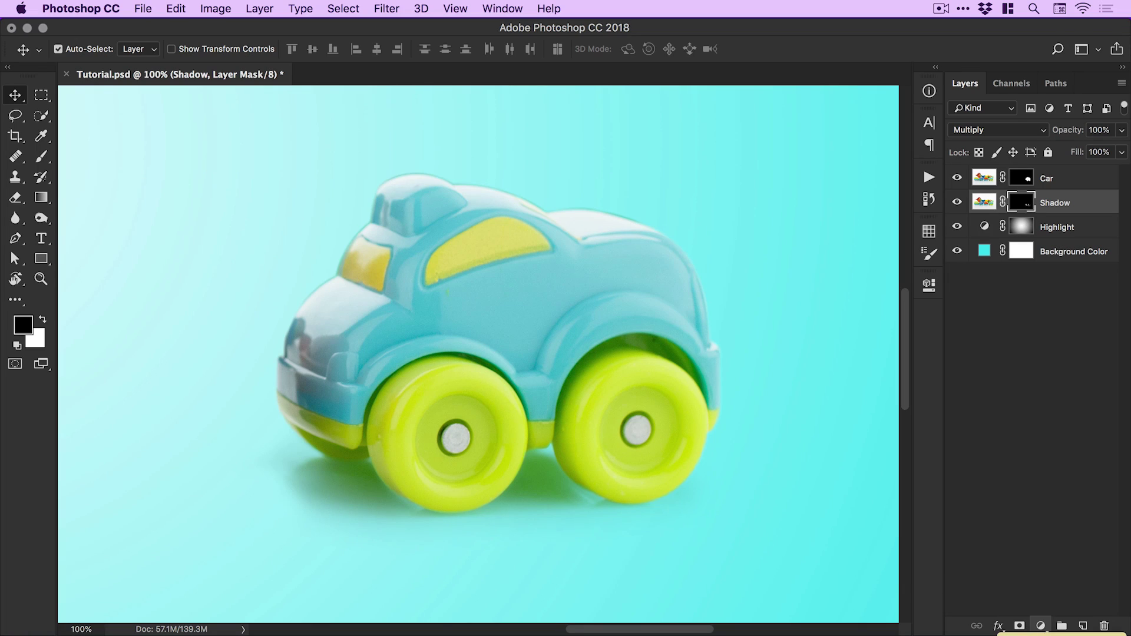
# Add a Hue/Saturation adjustment clipped to Shadow, colorized cyan at Hue 182, Saturation 37, Lightness +1
pyautogui.click(1041, 626)
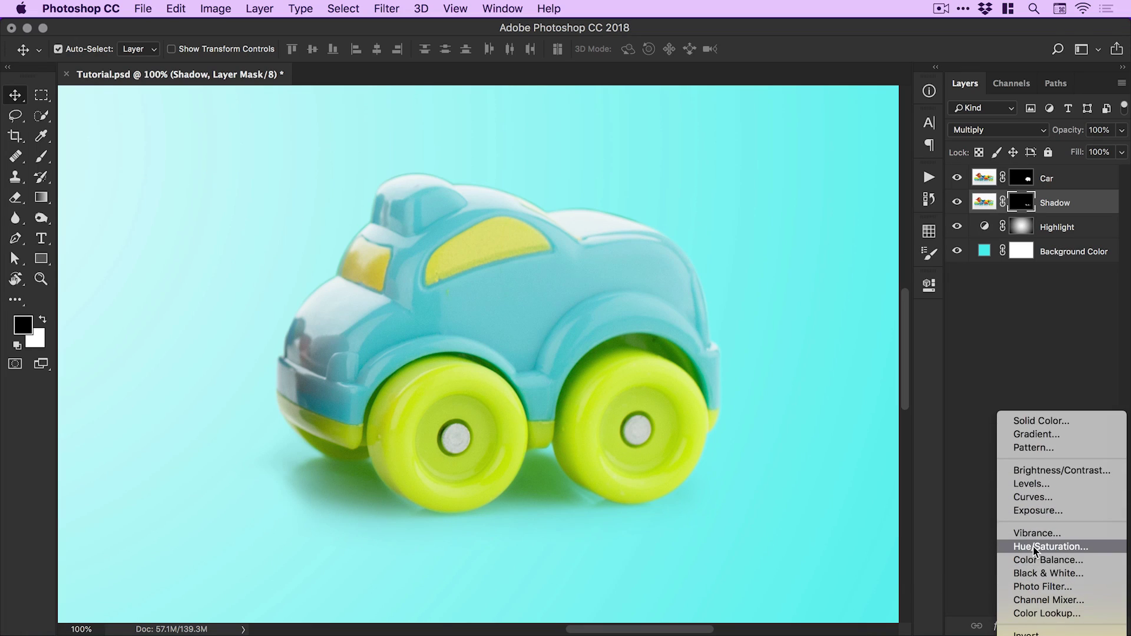
pyautogui.click(1033, 547)
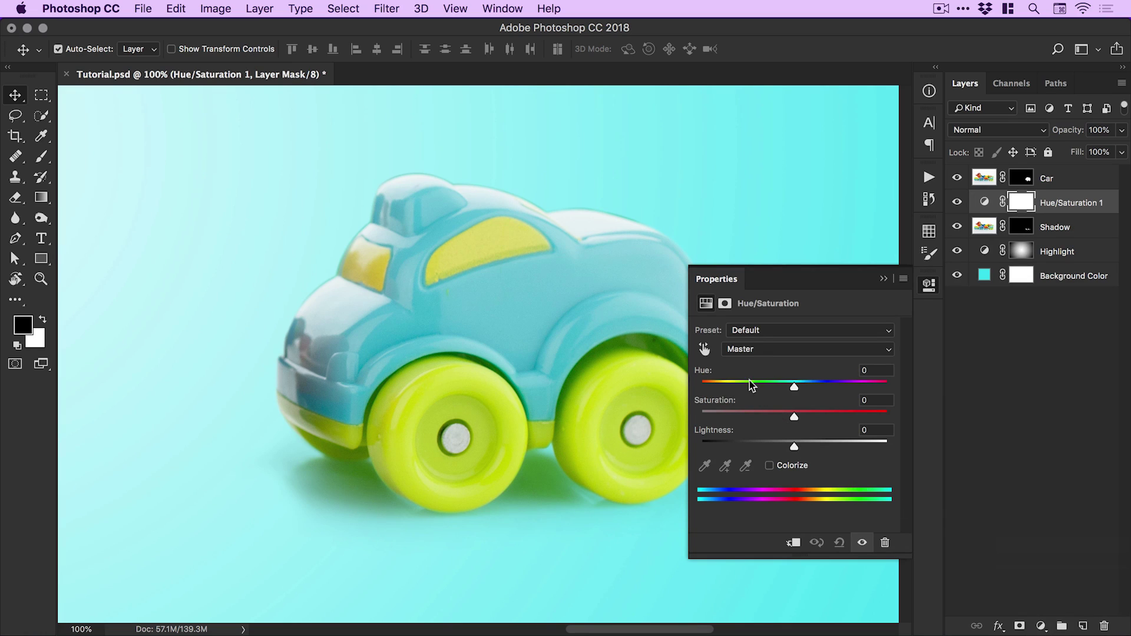
pyautogui.moveTo(795, 386); pyautogui.dragTo(744, 387)
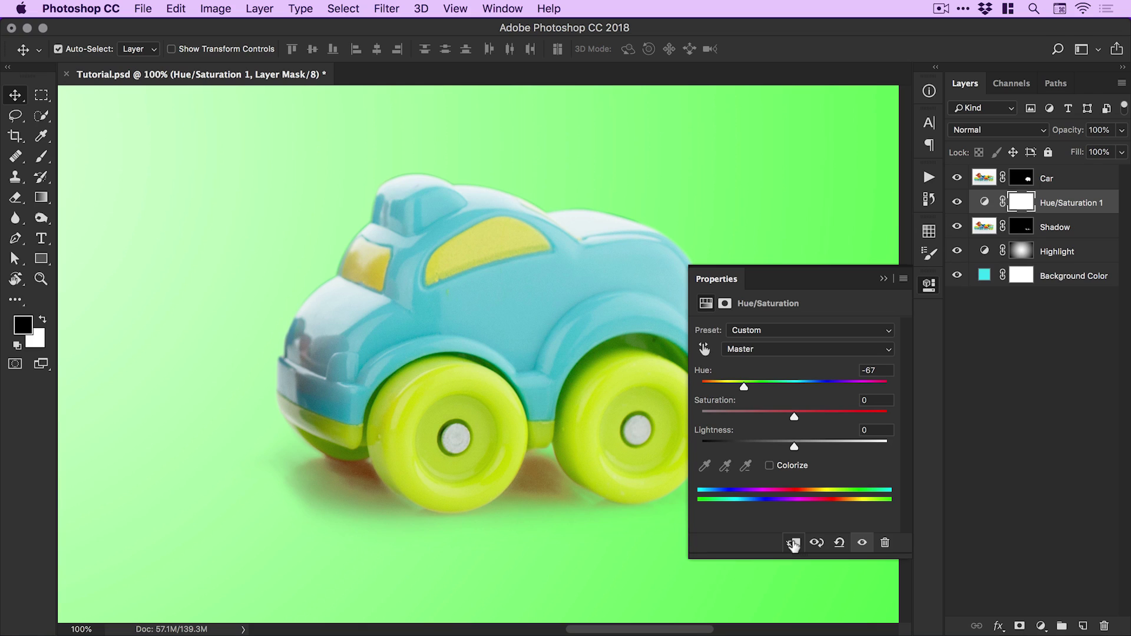
pyautogui.click(793, 542)
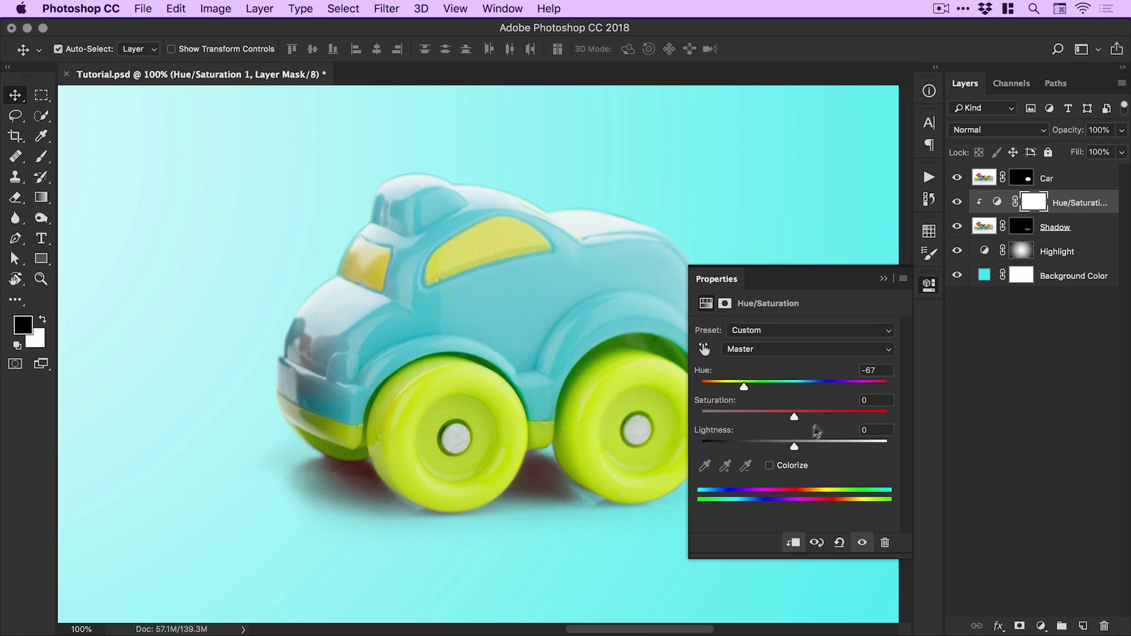
pyautogui.click(770, 465)
pyautogui.click(732, 386)
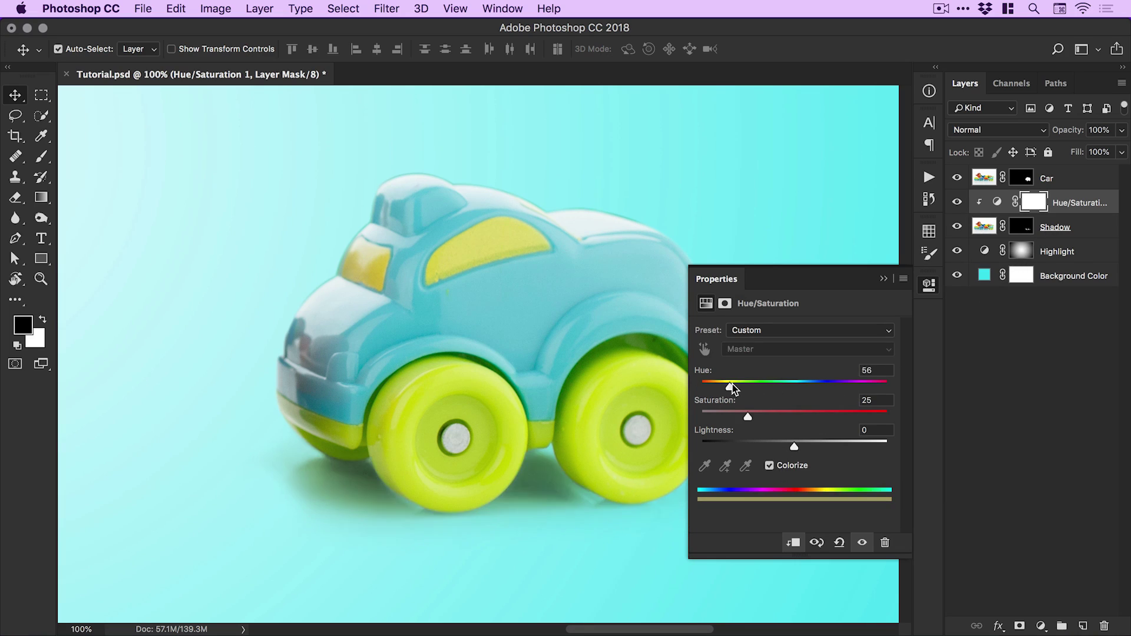
pyautogui.moveTo(779, 387); pyautogui.dragTo(793, 443)
pyautogui.click(929, 286)
pyautogui.click(958, 203)
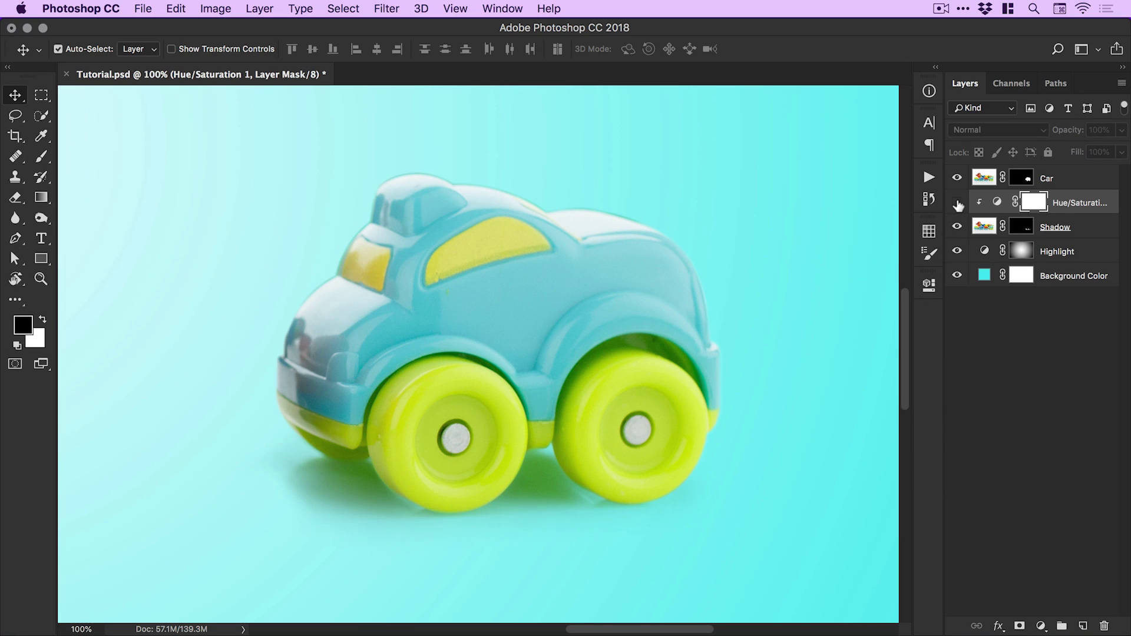
# Compare the shadow tint on and off, set Hue/Saturation 1 opacity to 80%, and fit the canvas
pyautogui.click(957, 202)
pyautogui.click(957, 203)
pyautogui.click(958, 203)
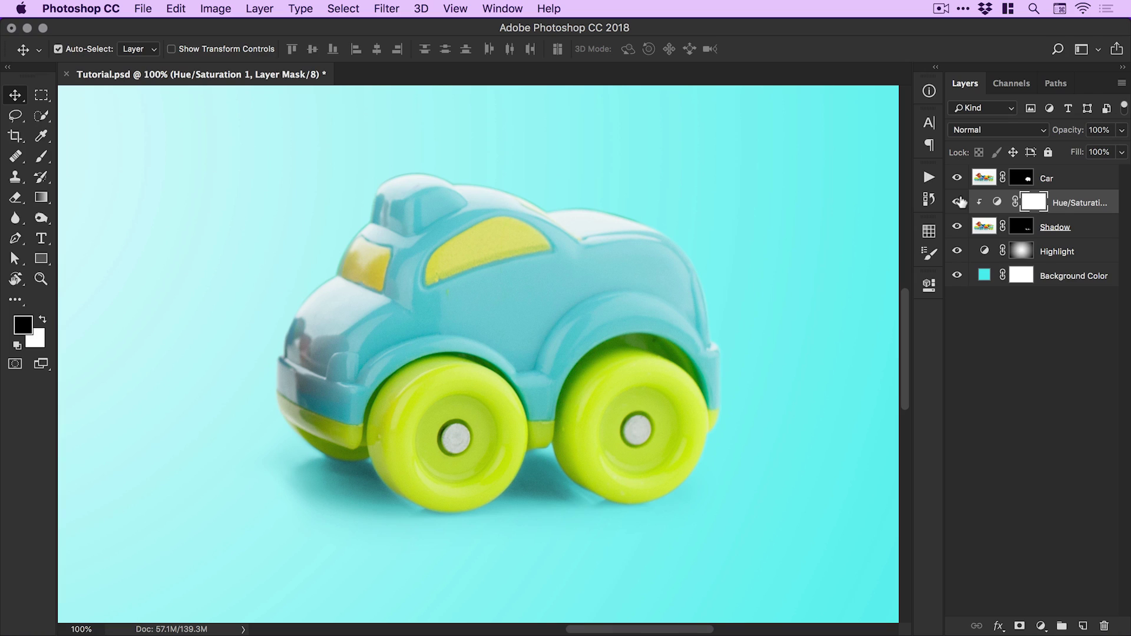
pyautogui.click(1122, 152)
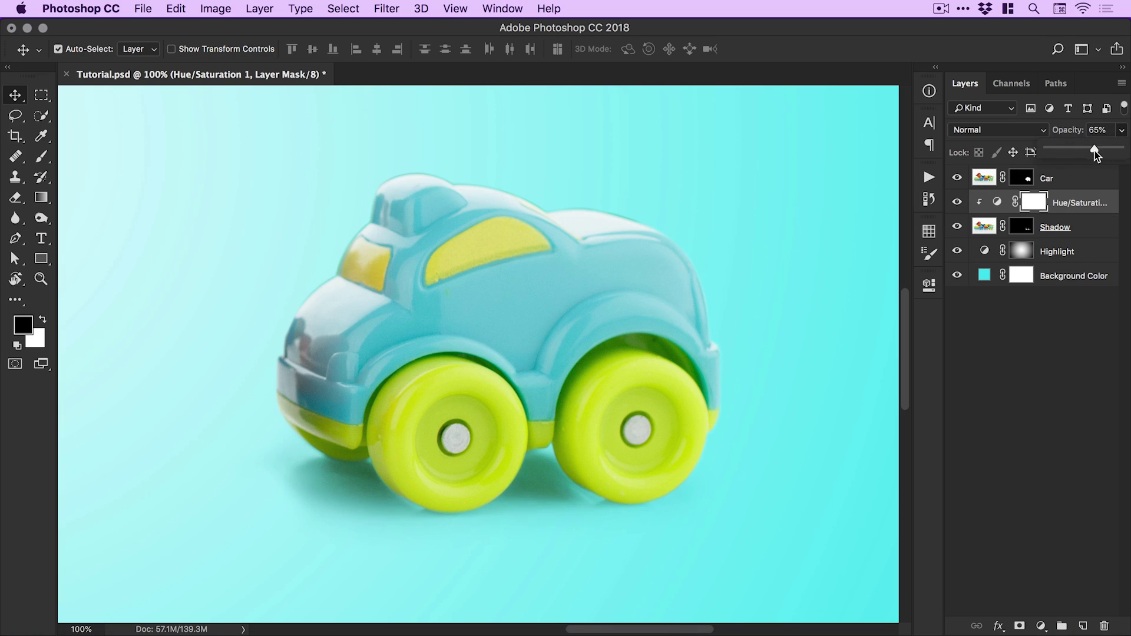
pyautogui.moveTo(1096, 153); pyautogui.dragTo(1112, 158)
pyautogui.click(1061, 203)
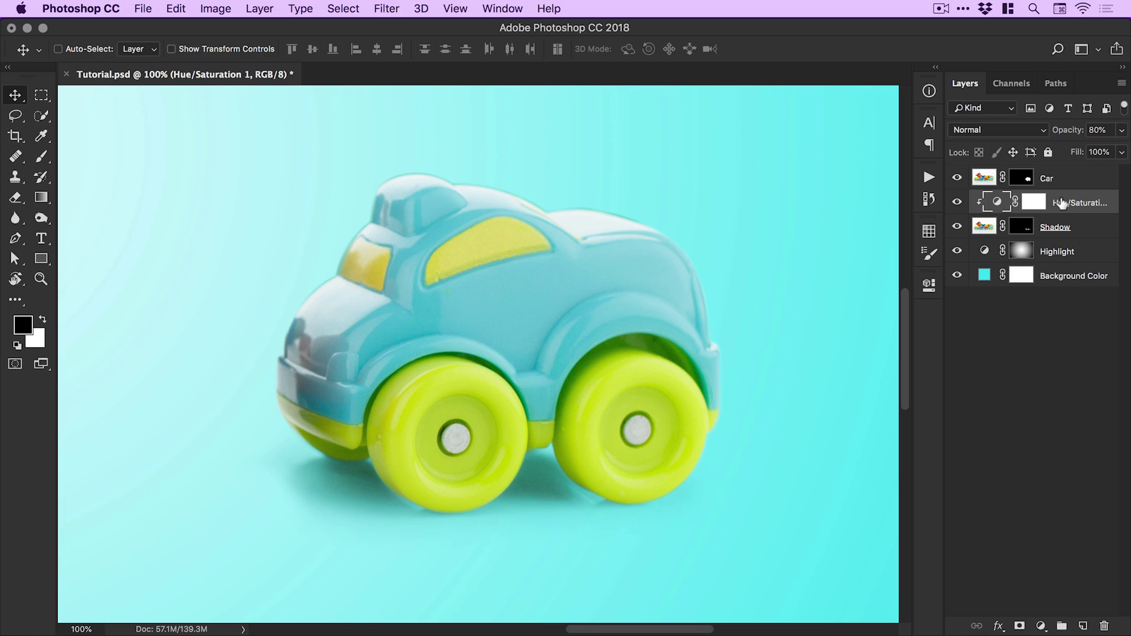
pyautogui.press('super+0')
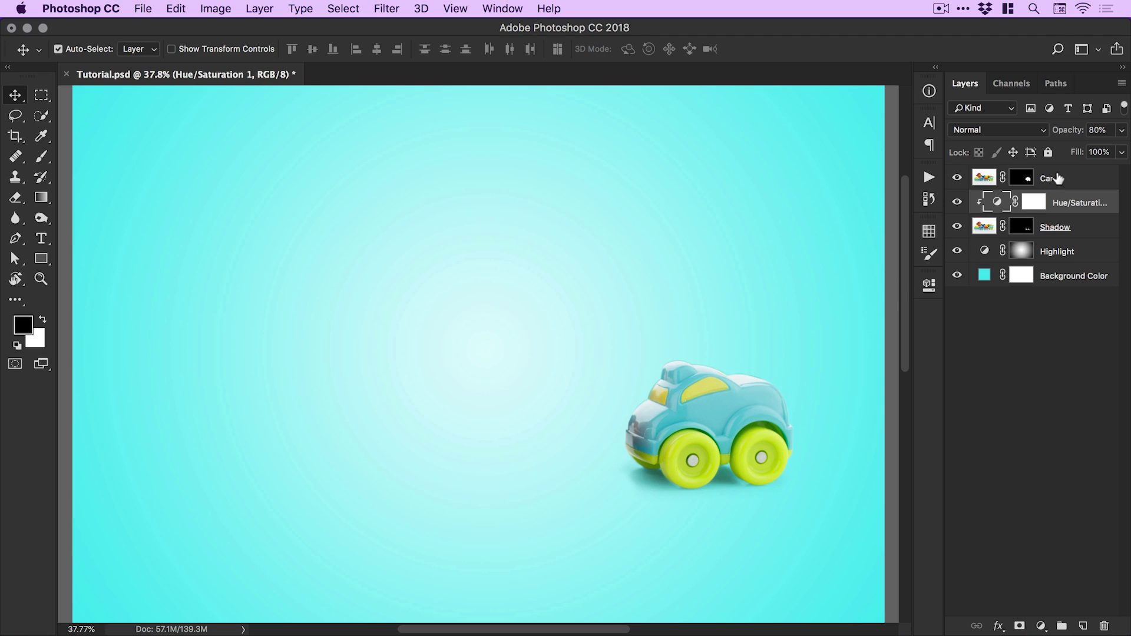
# Select the Car and Shadow layers, Free Transform them to about 160%, and centre them
pyautogui.click(1059, 179)
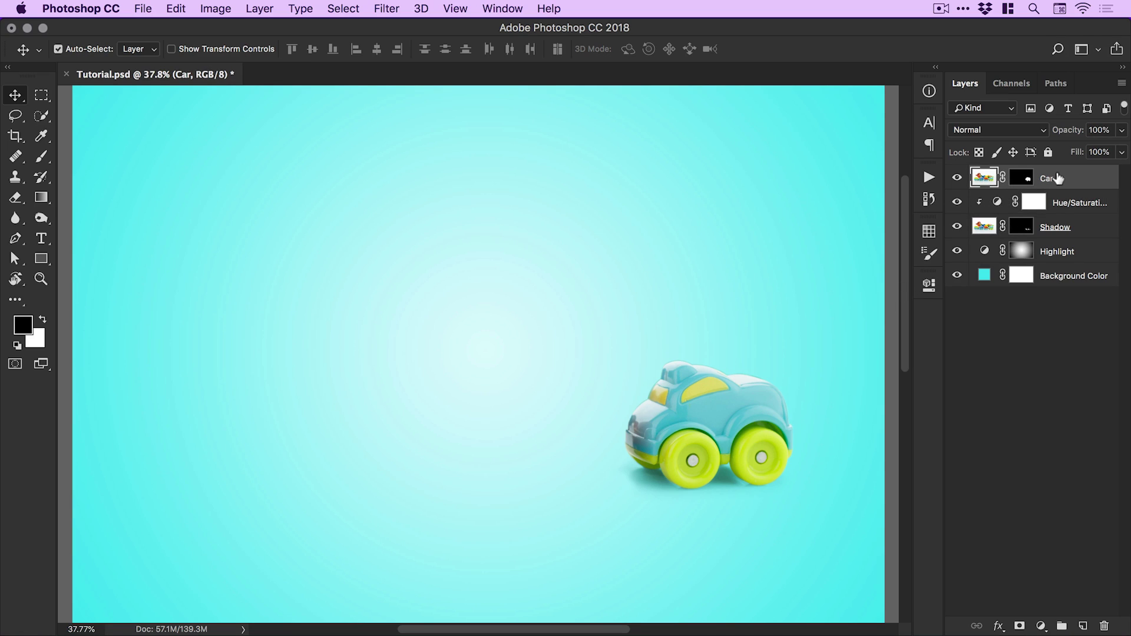
pyautogui.keyDown('shift'); pyautogui.click(1056, 229); pyautogui.keyUp('shift')
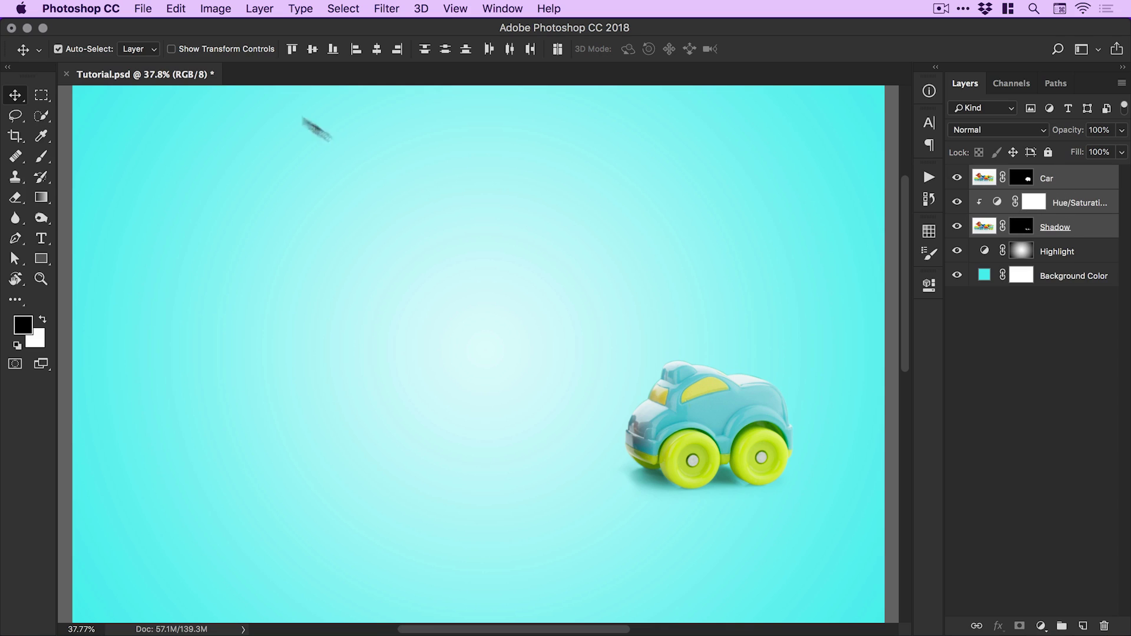
pyautogui.click(187, 14)
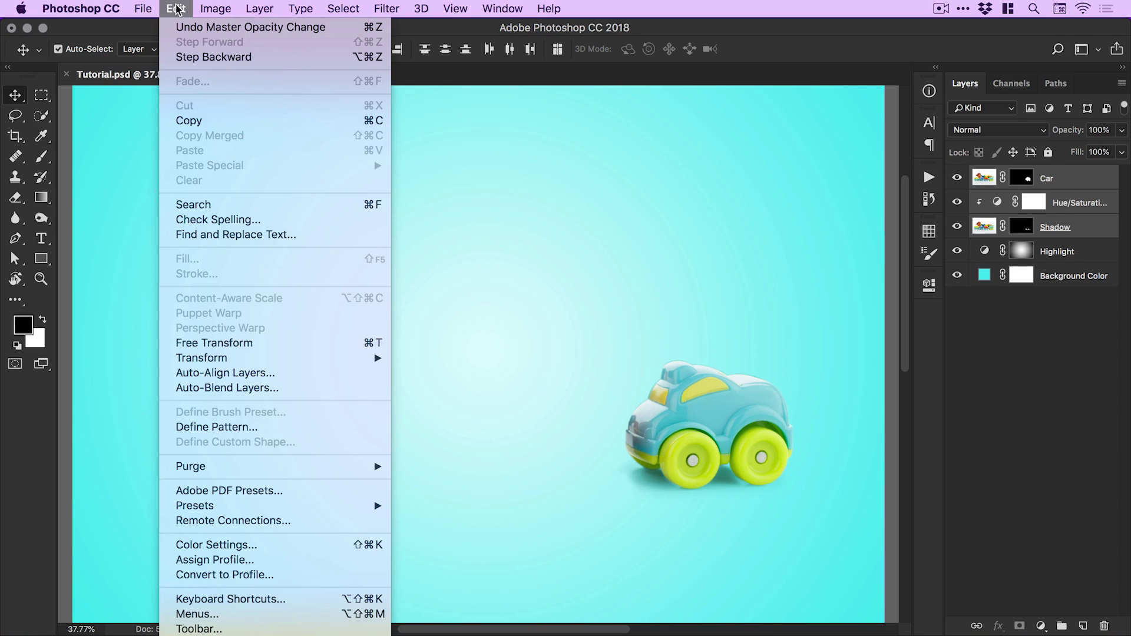
pyautogui.click(251, 341)
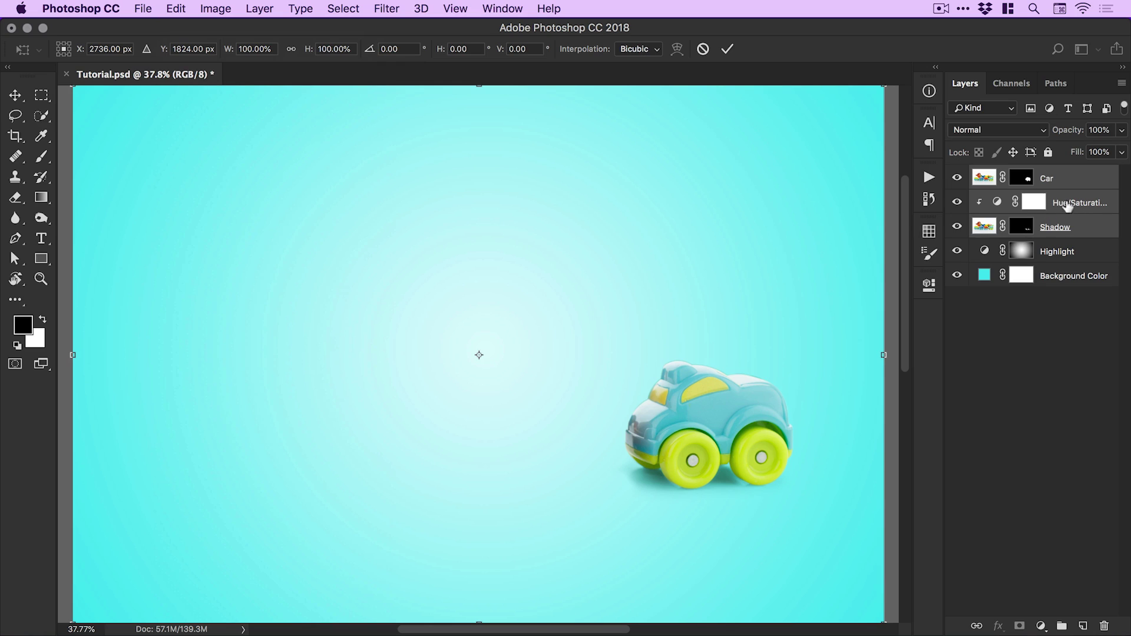
pyautogui.press('super+minus')
pyautogui.press('super+minus')
pyautogui.press('super+minus')
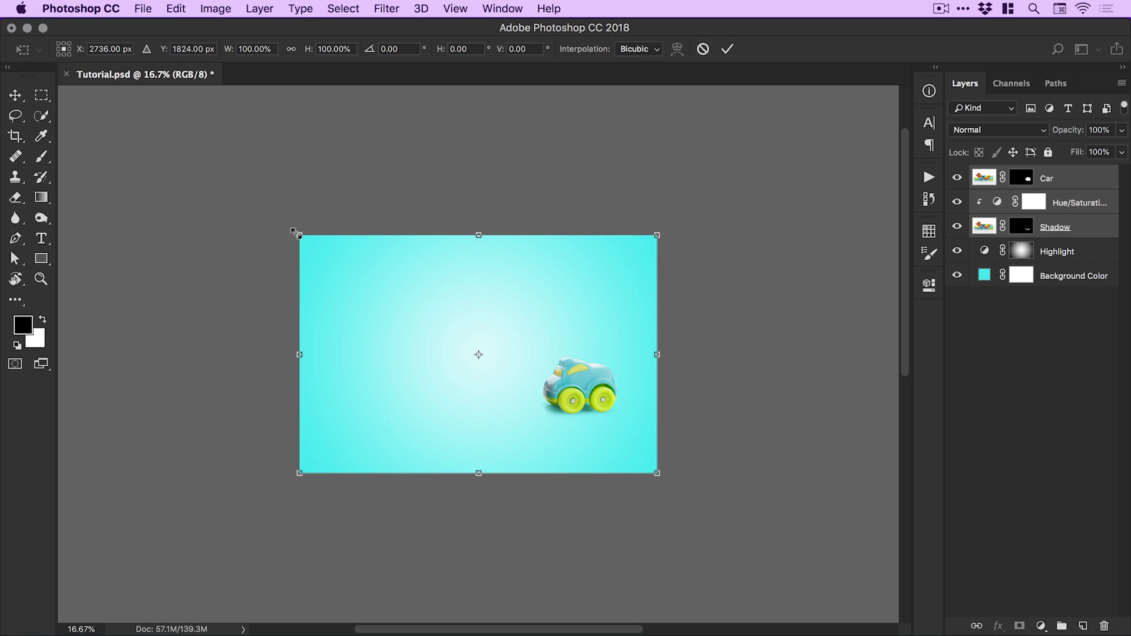
pyautogui.moveTo(294, 232); pyautogui.dragTo(132, 123)
pyautogui.moveTo(684, 400); pyautogui.dragTo(492, 339)
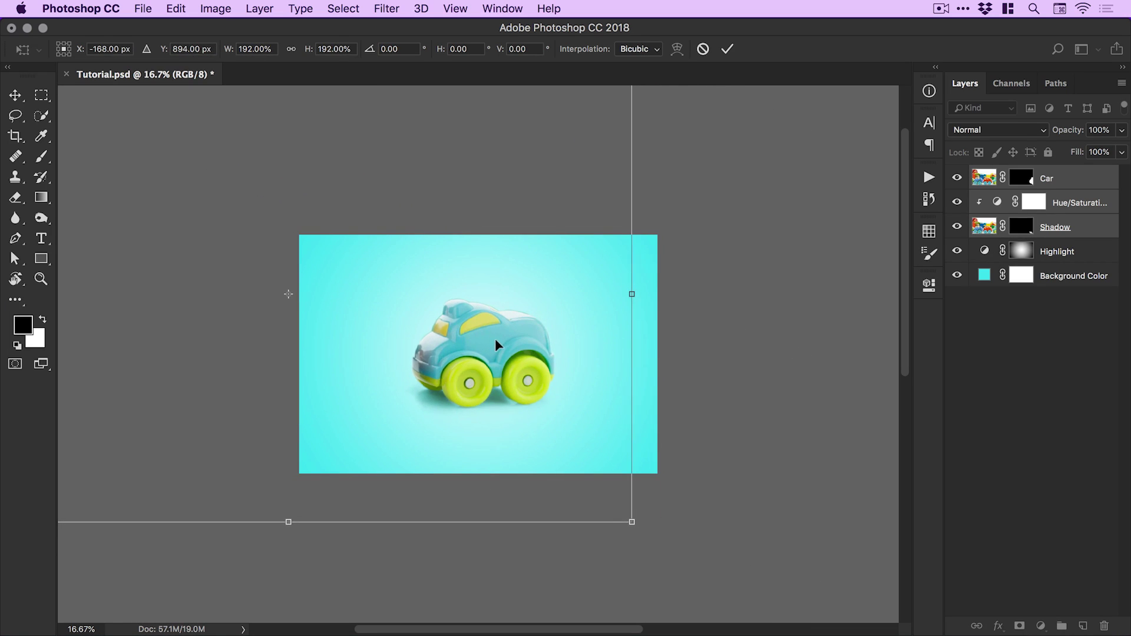
pyautogui.moveTo(622, 534); pyautogui.dragTo(584, 483)
pyautogui.moveTo(498, 364); pyautogui.dragTo(516, 369)
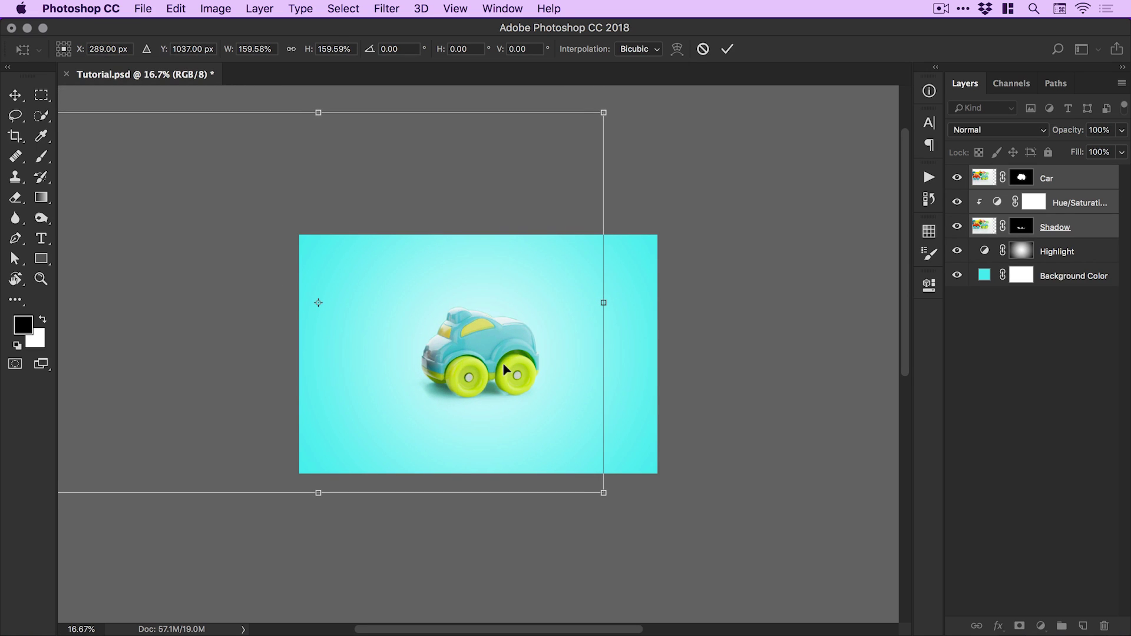
pyautogui.press('Return')
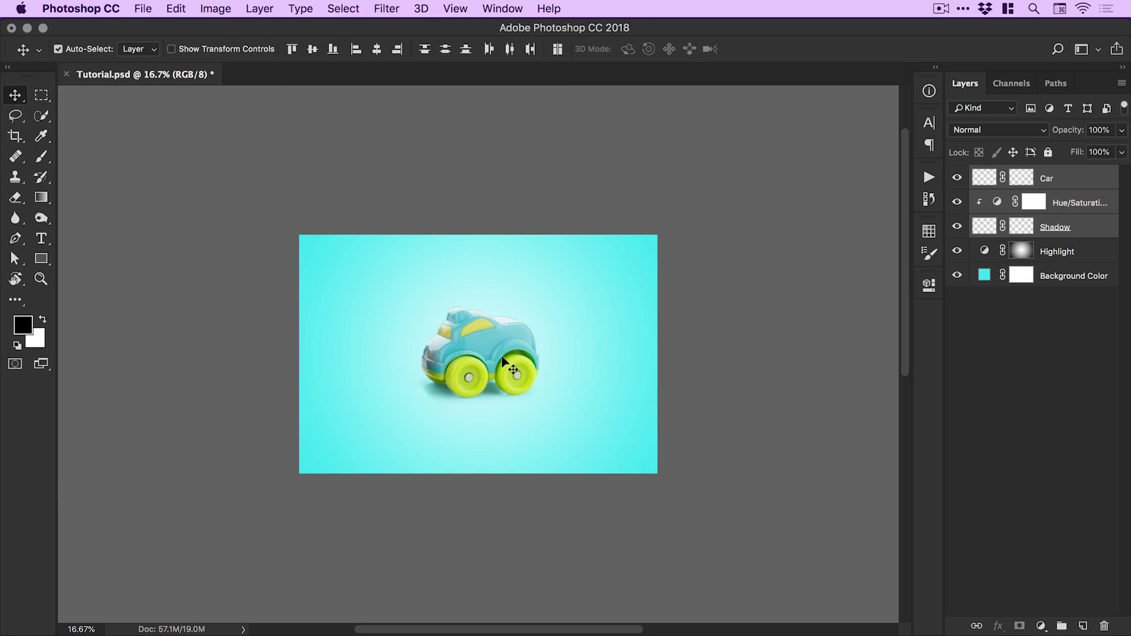
pyautogui.press('super+h')
pyautogui.press('super+0')
pyautogui.press('z')
pyautogui.click(504, 369)
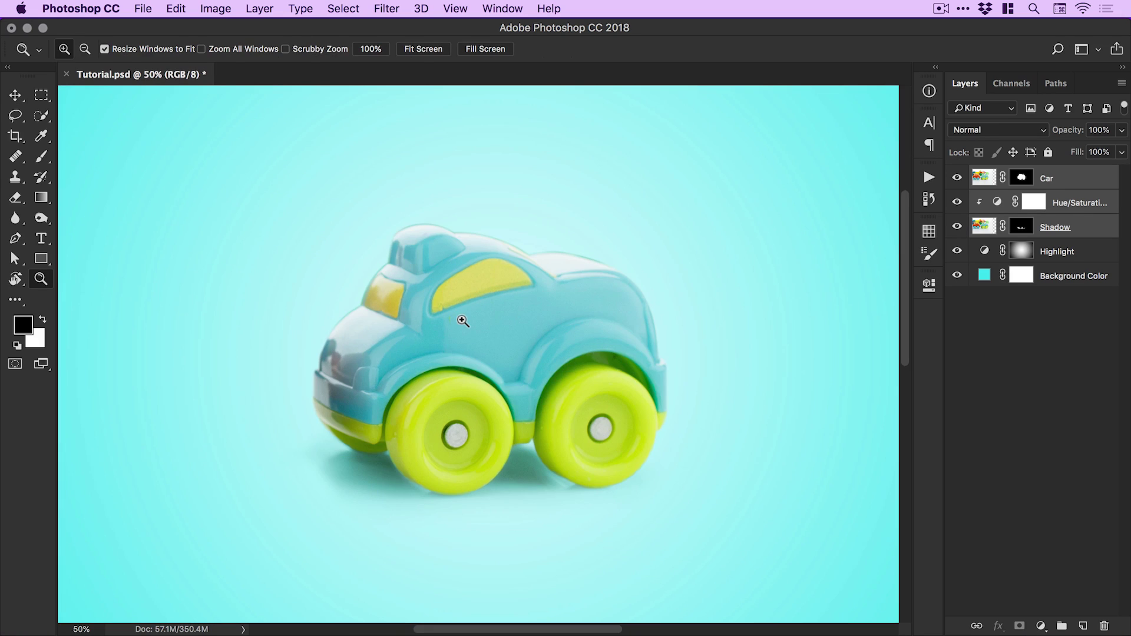
pyautogui.click(463, 321)
pyautogui.press('v')
pyautogui.click(483, 157)
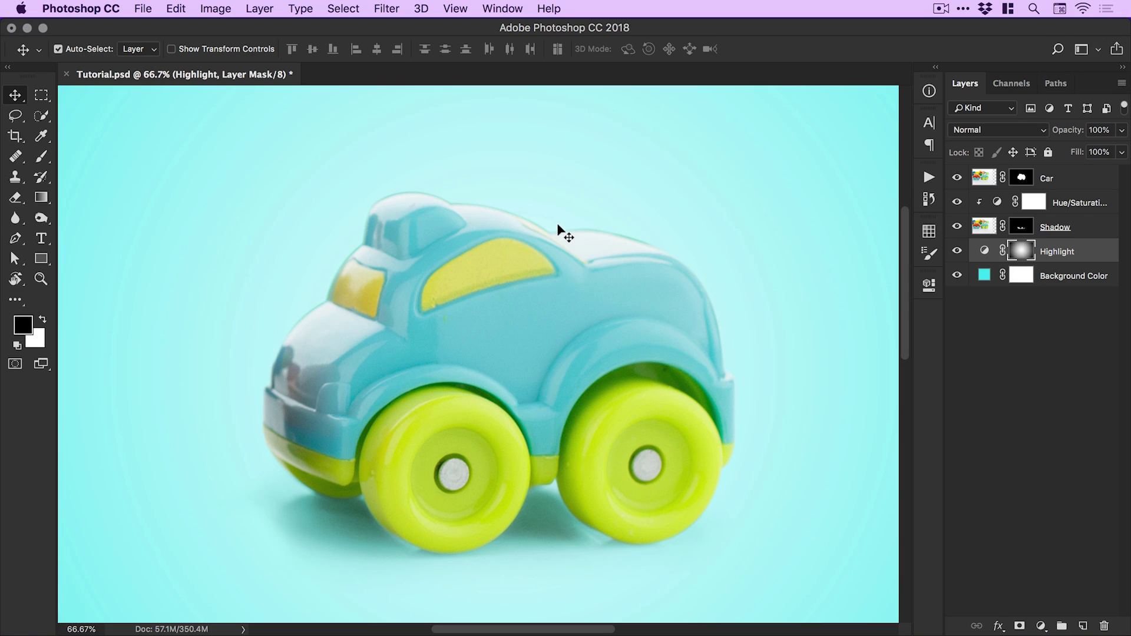
pyautogui.click(1021, 179)
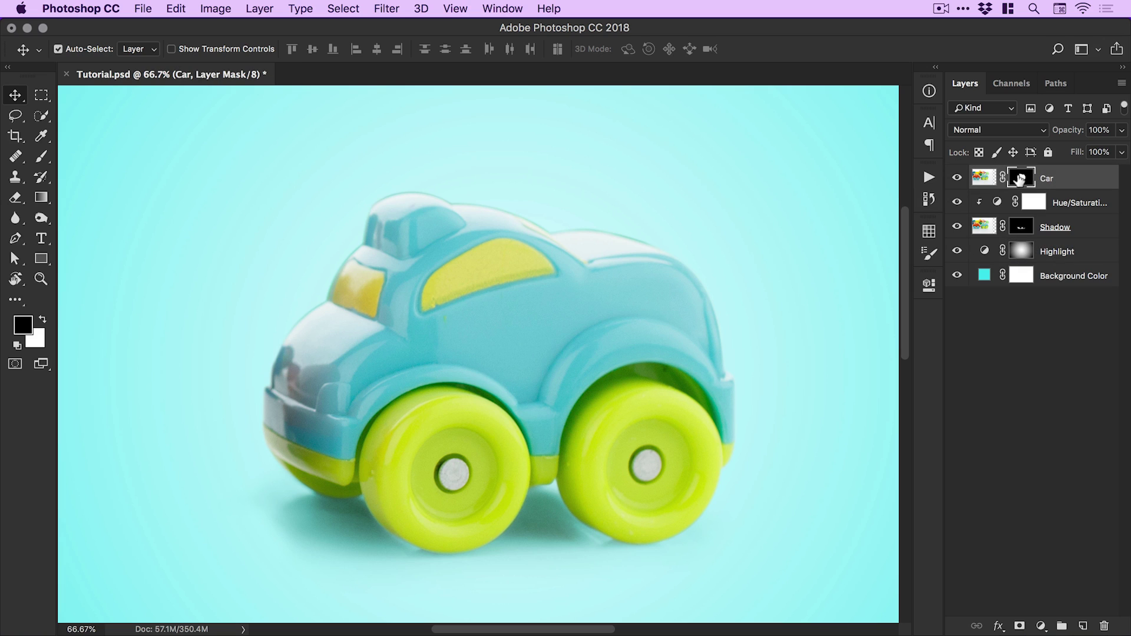
# In Select and Mask, give the Car mask a 1.9 px Feather and -68% Shift Edge
pyautogui.click(357, 12)
pyautogui.click(391, 217)
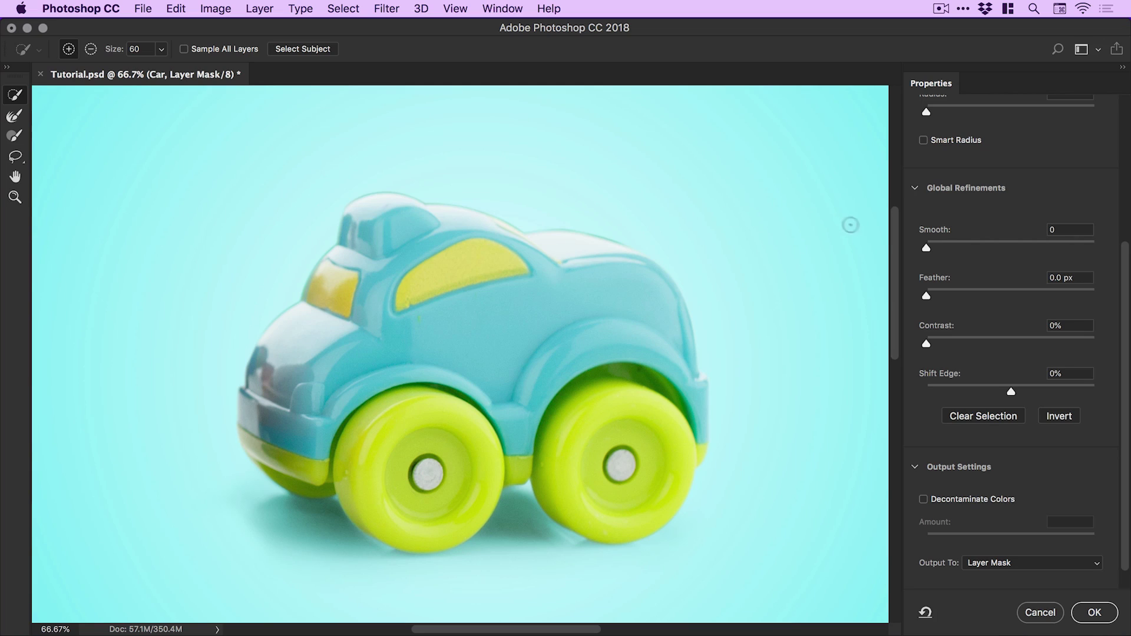
pyautogui.click(942, 296)
pyautogui.moveTo(1012, 394); pyautogui.dragTo(950, 396)
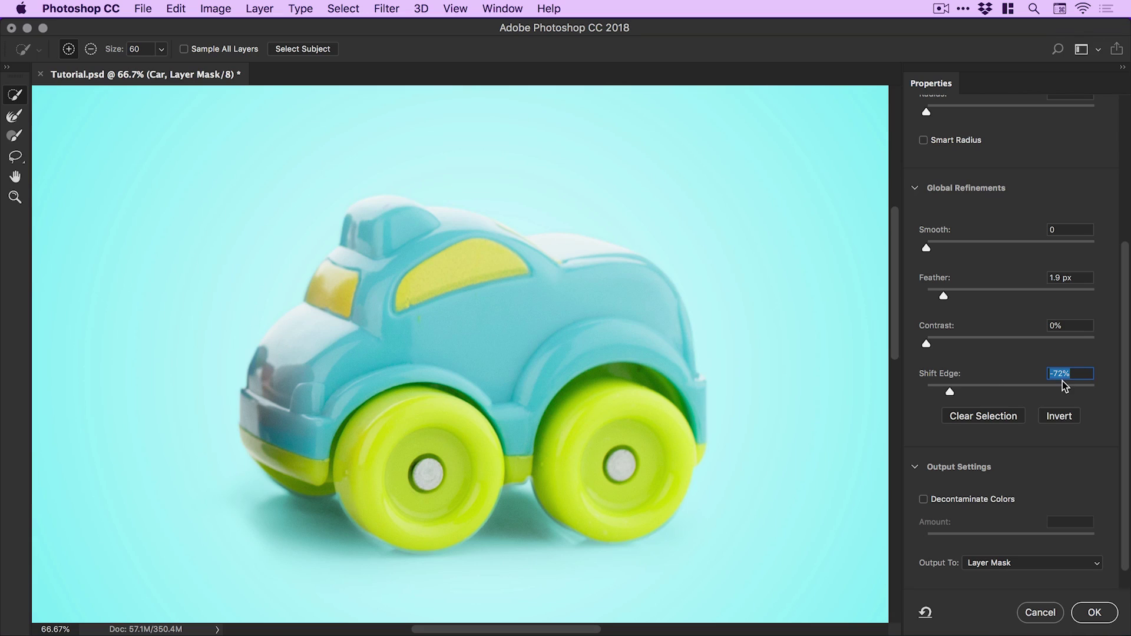
pyautogui.click(1047, 387)
pyautogui.click(961, 388)
pyautogui.moveTo(961, 389); pyautogui.dragTo(954, 393)
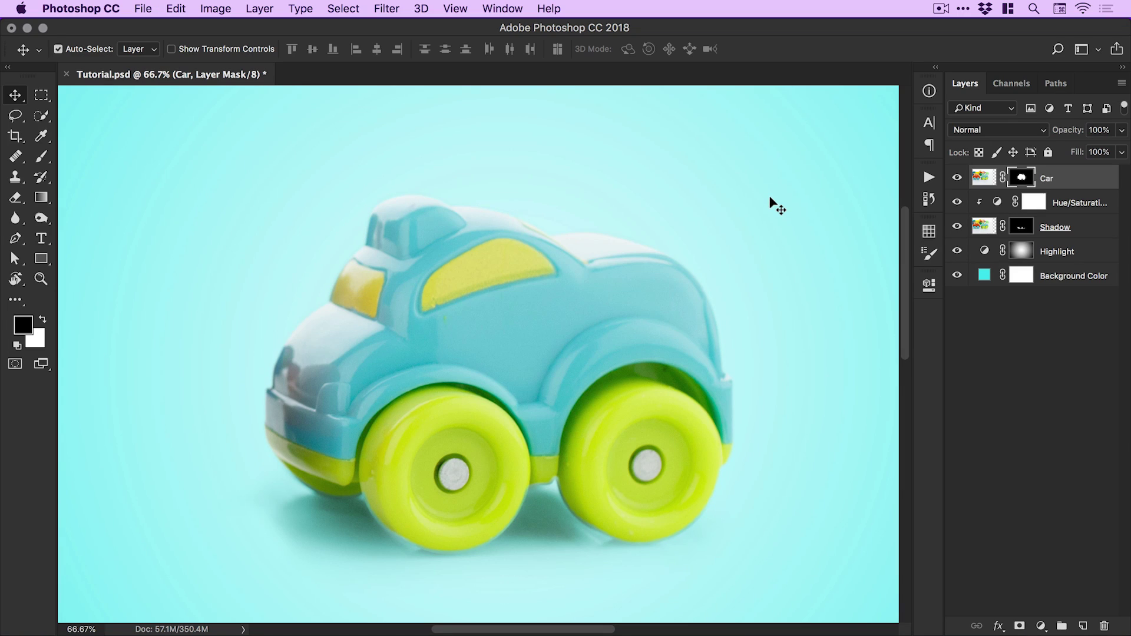
pyautogui.keyDown('super'); pyautogui.click(538, 533); pyautogui.keyUp('super')
pyautogui.keyDown('super'); pyautogui.click(511, 538); pyautogui.keyUp('super')
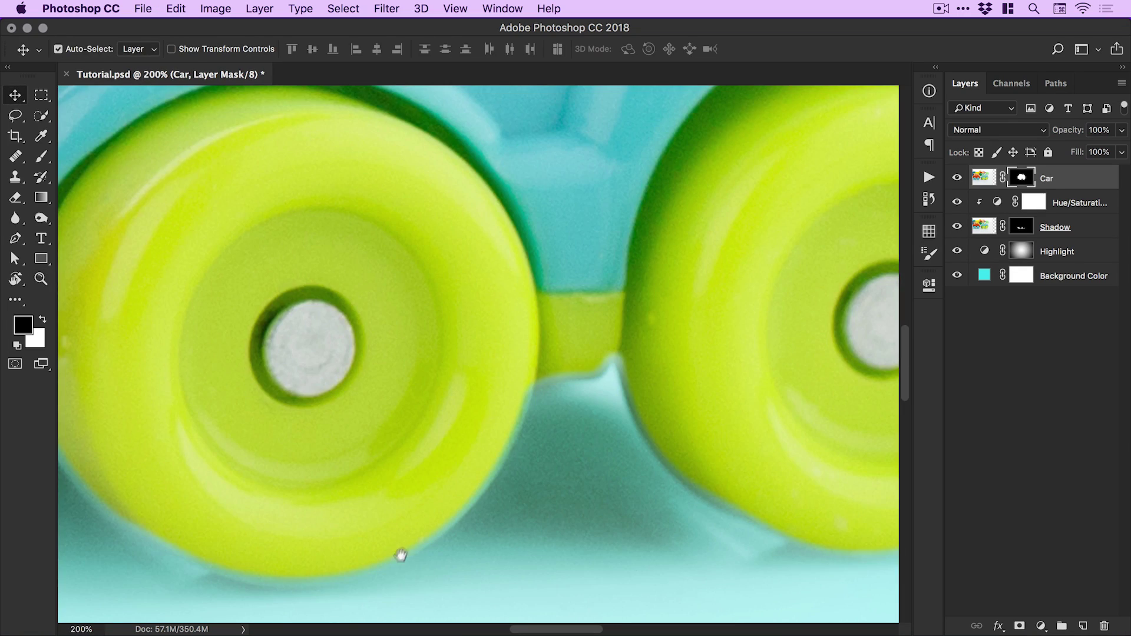
pyautogui.scroll(-3, 401, 555)
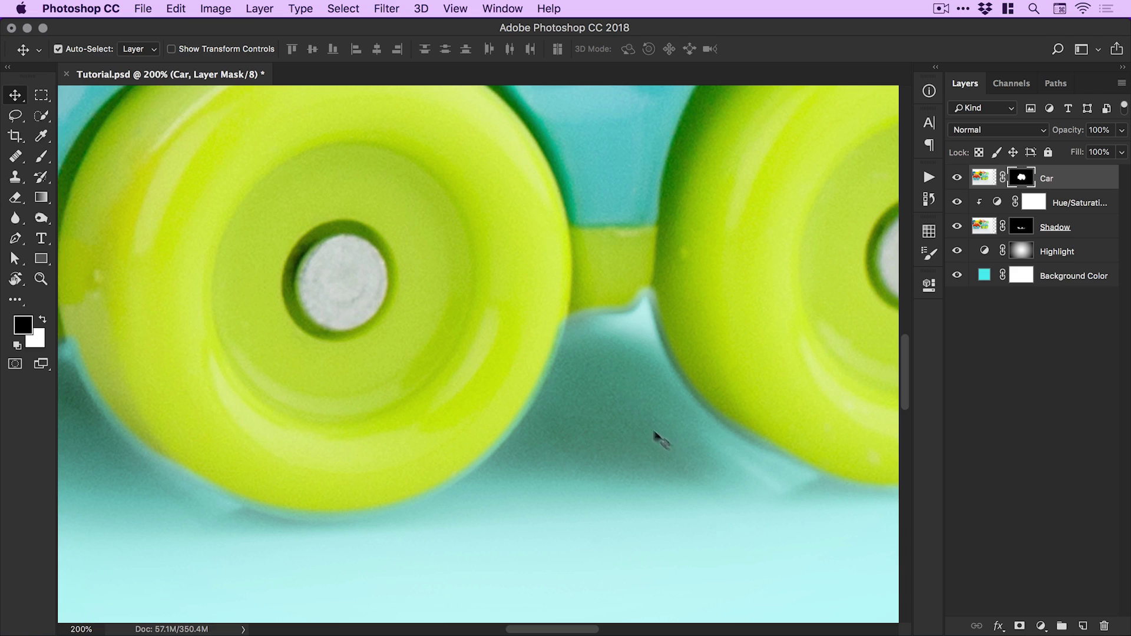
pyautogui.click(1059, 227)
pyautogui.press('super+minus')
pyautogui.press('super+minus')
pyautogui.press('super+minus')
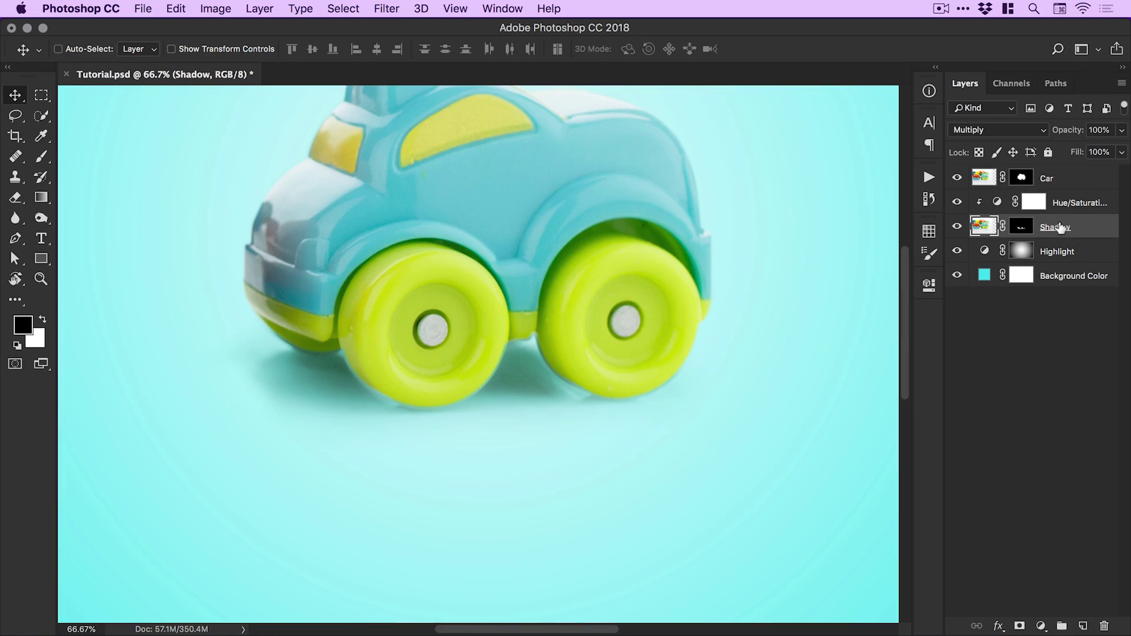
pyautogui.press('super+plus')
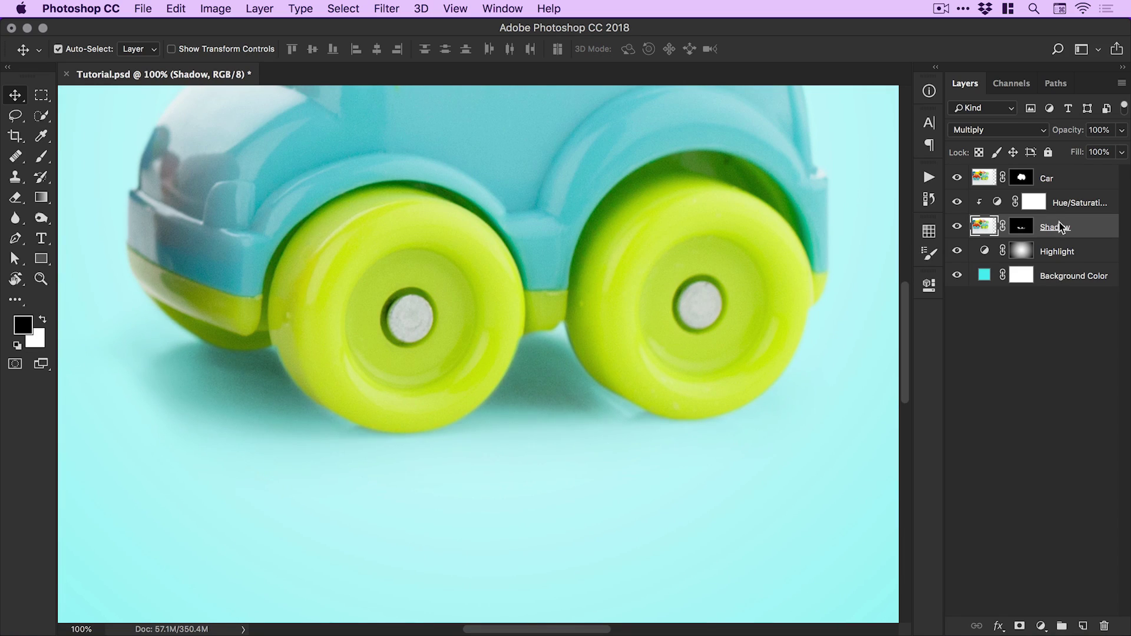
pyautogui.press('super+z')
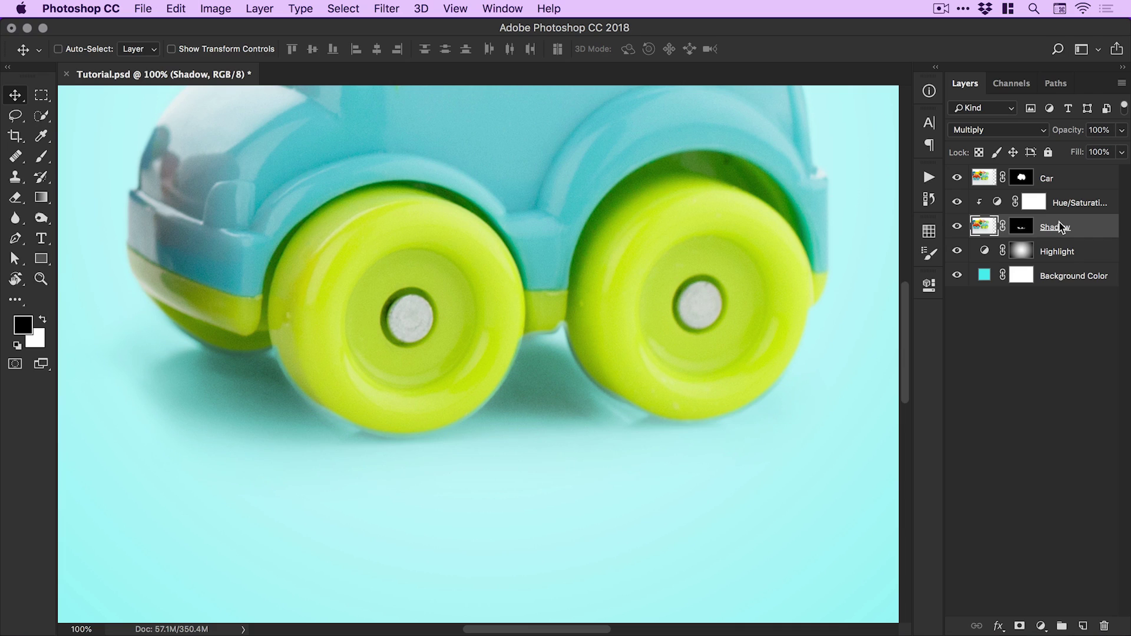
pyautogui.press('super+z')
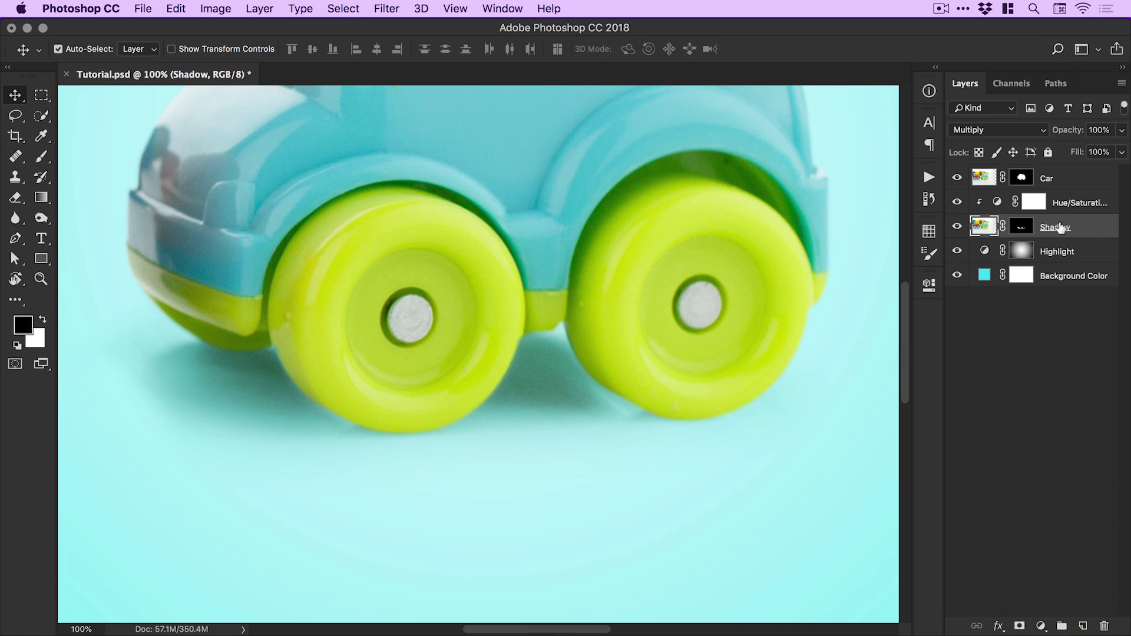
pyautogui.press('super+minus')
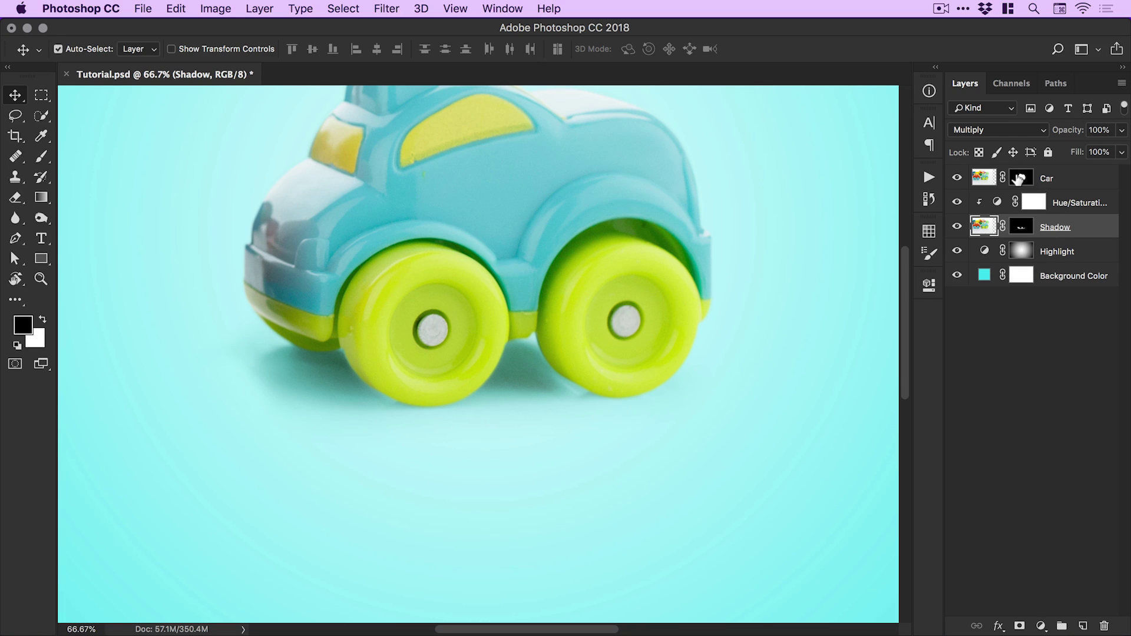
pyautogui.press('z')
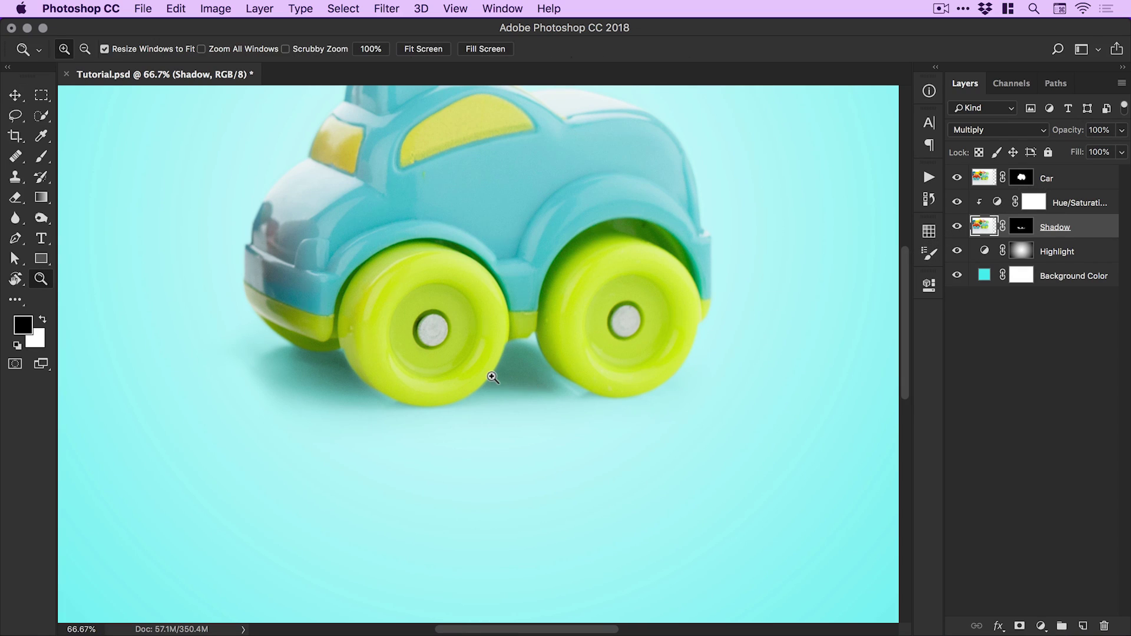
pyautogui.click(493, 373)
pyautogui.click(493, 374)
pyautogui.click(493, 374)
pyautogui.hscroll(-10, 177, 321)
pyautogui.scroll(2, 177, 321)
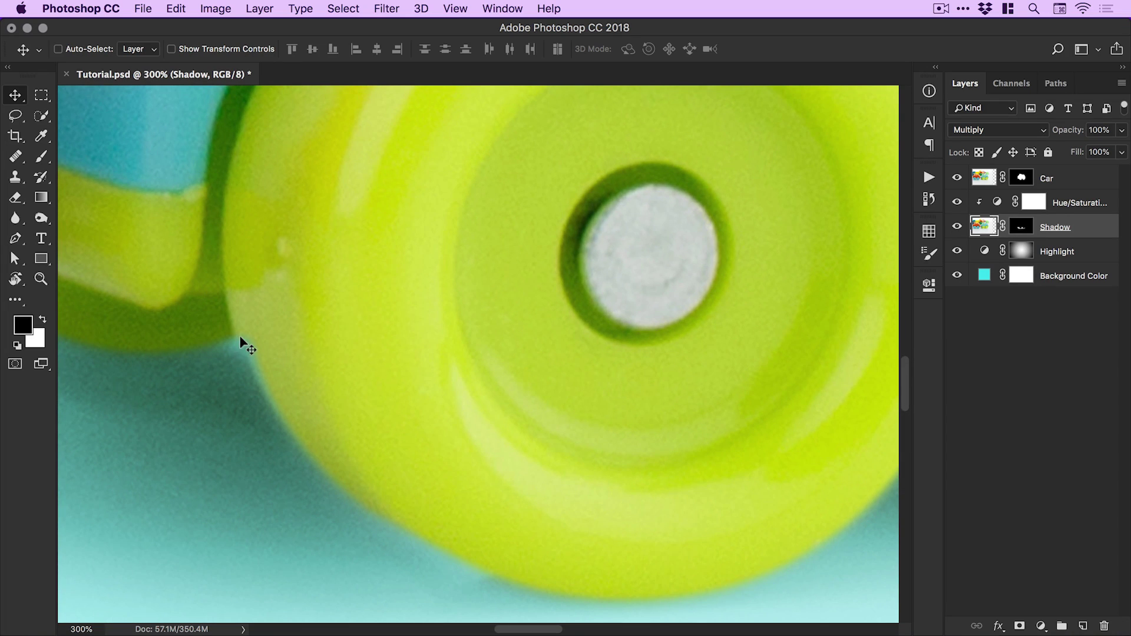
pyautogui.press('super+minus')
pyautogui.press('super+minus')
pyautogui.press('super+minus')
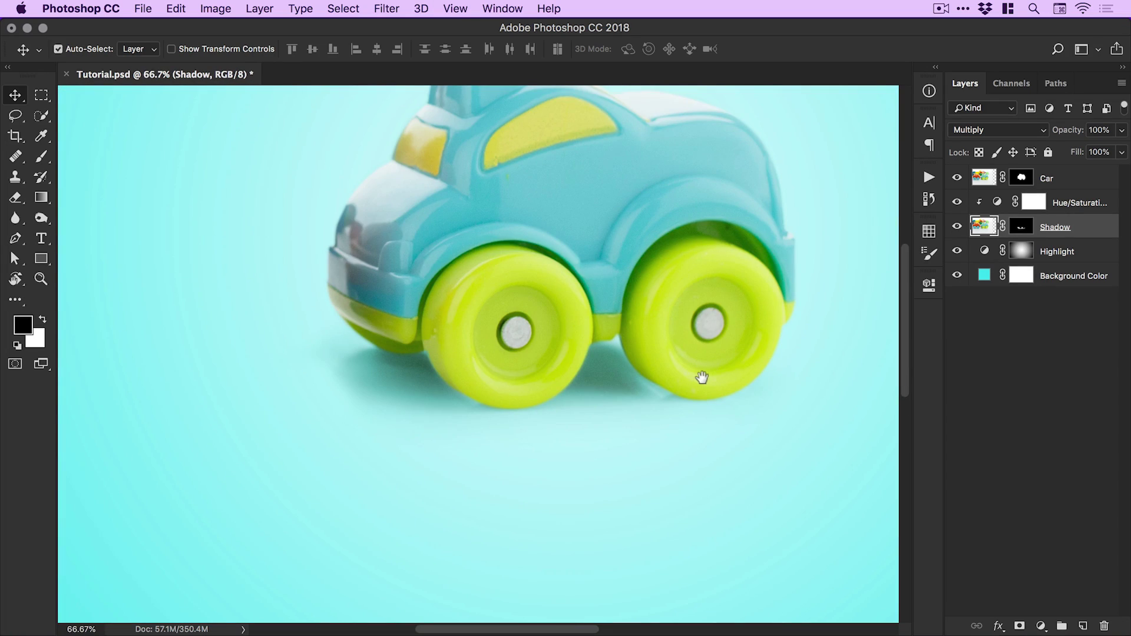
pyautogui.moveTo(702, 379); pyautogui.dragTo(624, 492)
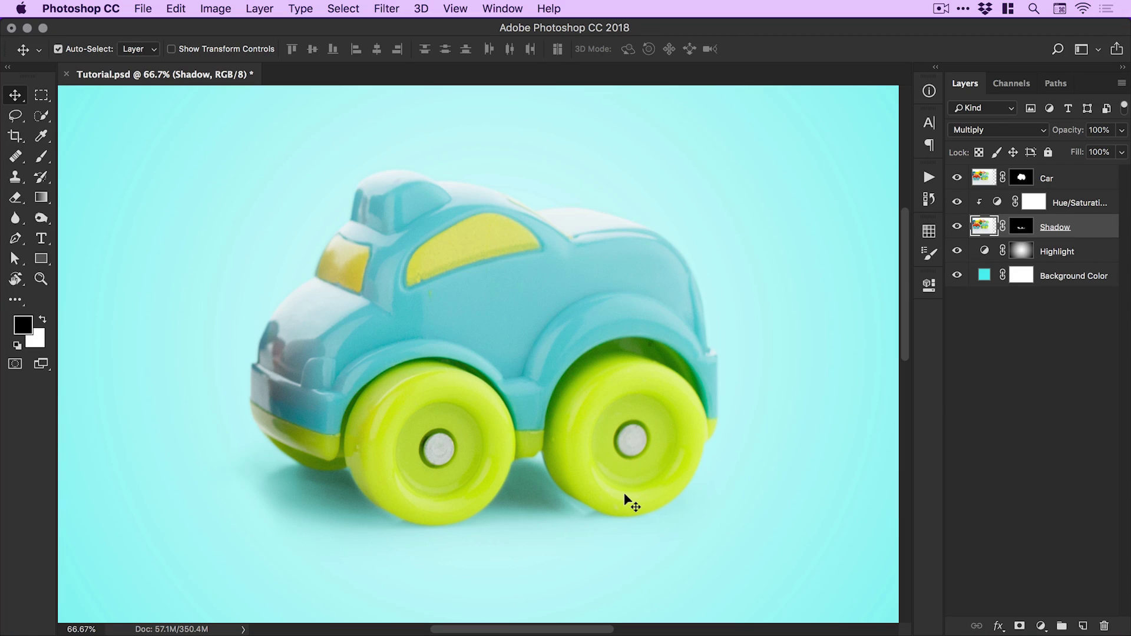
# Zoom to 300% on the car body and open Filter > Noise > Reduce Noise on the Car layer
pyautogui.press('z')
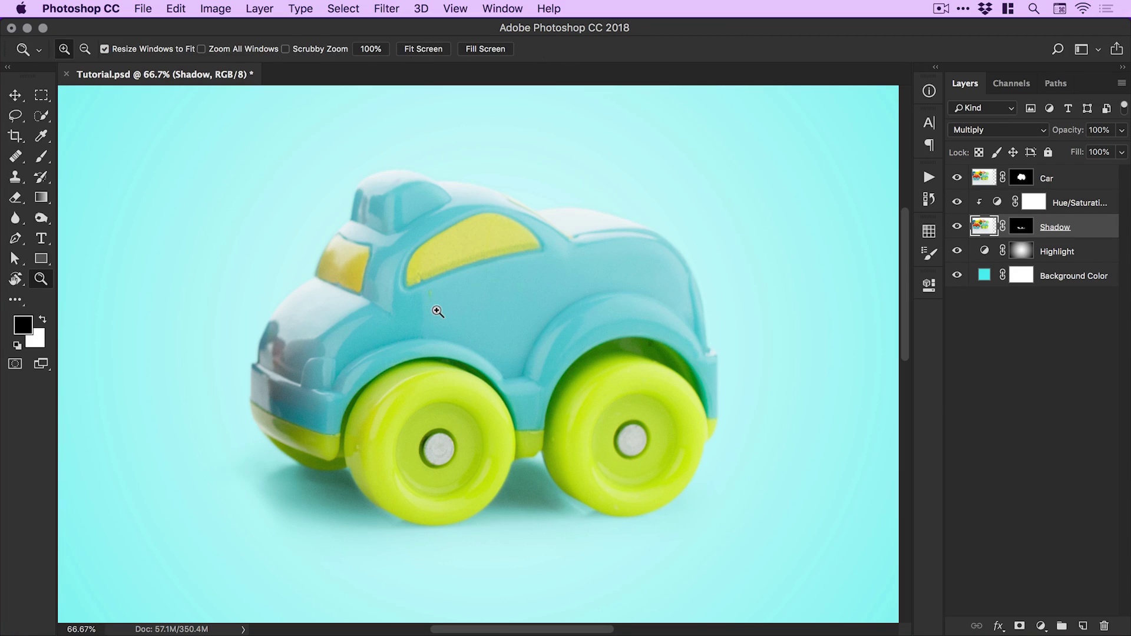
pyautogui.click(437, 311)
pyautogui.click(436, 313)
pyautogui.click(438, 315)
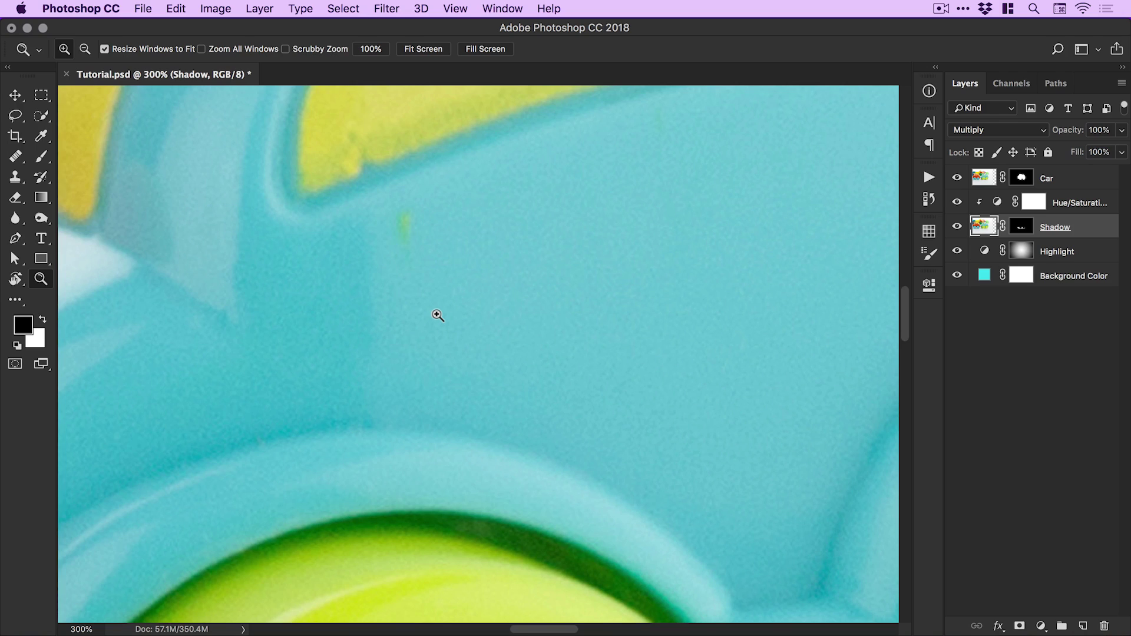
pyautogui.press('v')
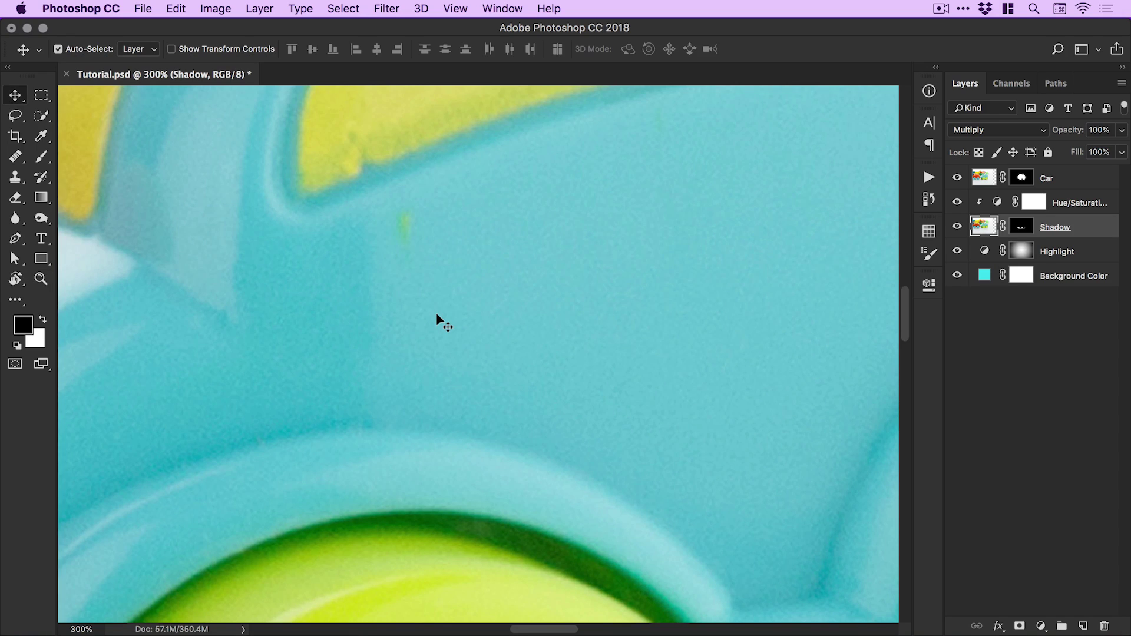
pyautogui.click(1088, 180)
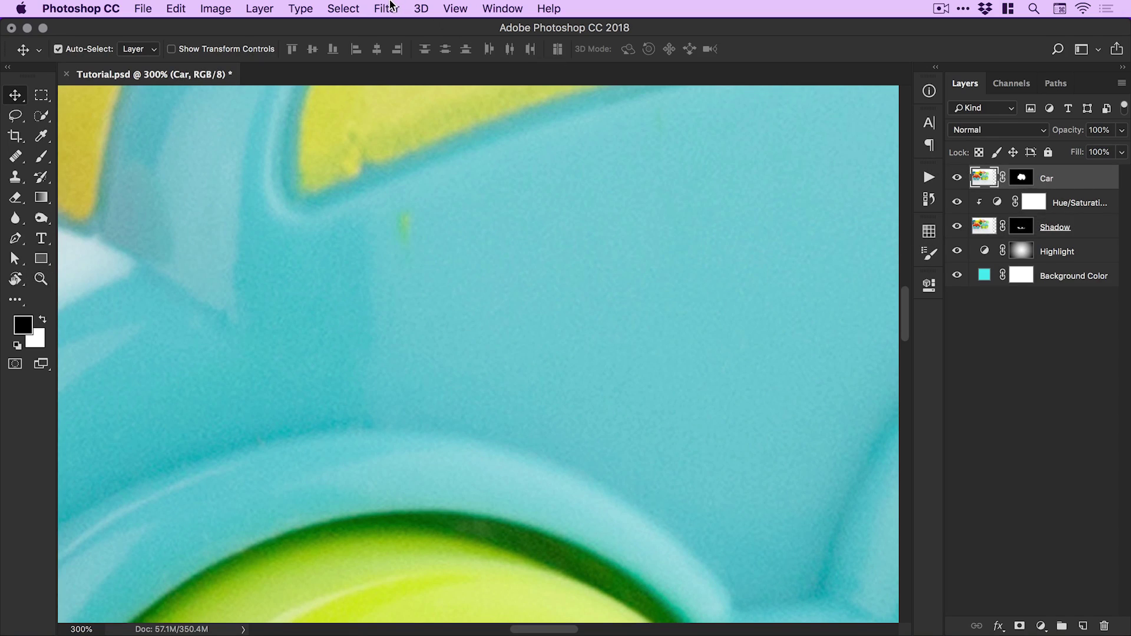
pyautogui.click(389, 7)
pyautogui.moveTo(491, 241)
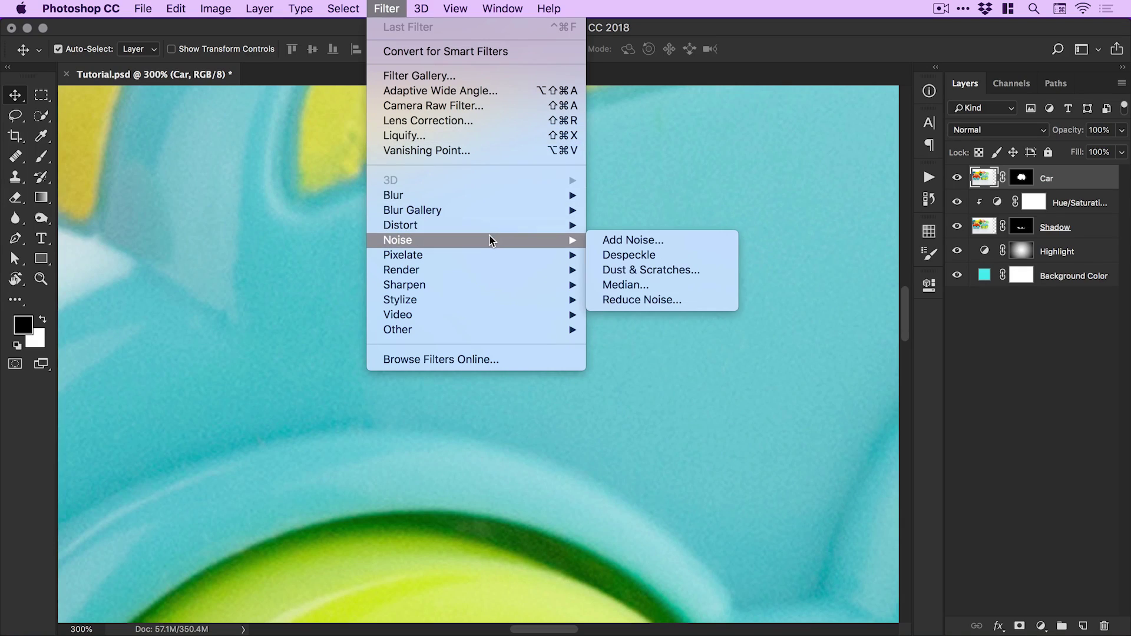
pyautogui.click(657, 300)
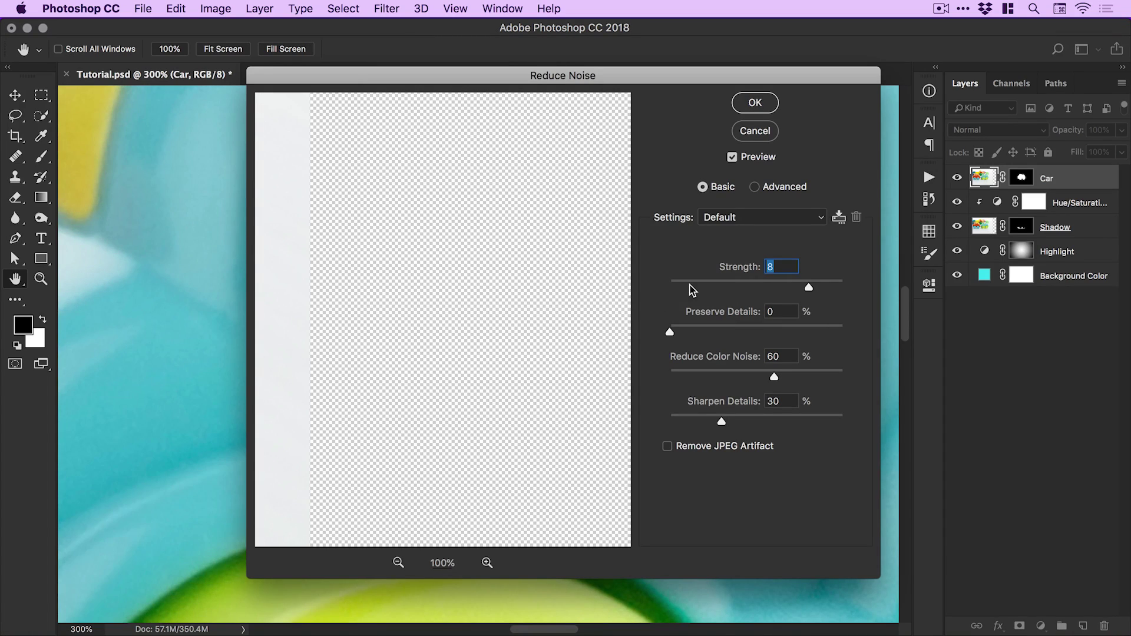
# Set Reduce Noise to Strength 9 and Preserve Details 24%, checking the preview, and apply it
pyautogui.moveTo(716, 287); pyautogui.dragTo(757, 287)
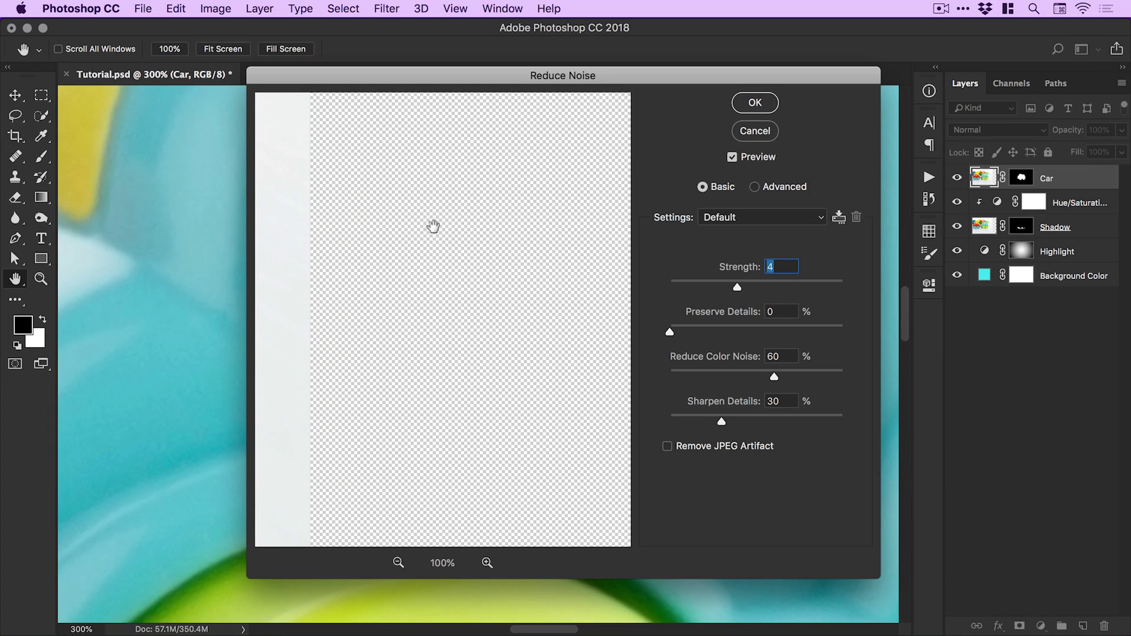
pyautogui.click(399, 563)
pyautogui.click(398, 563)
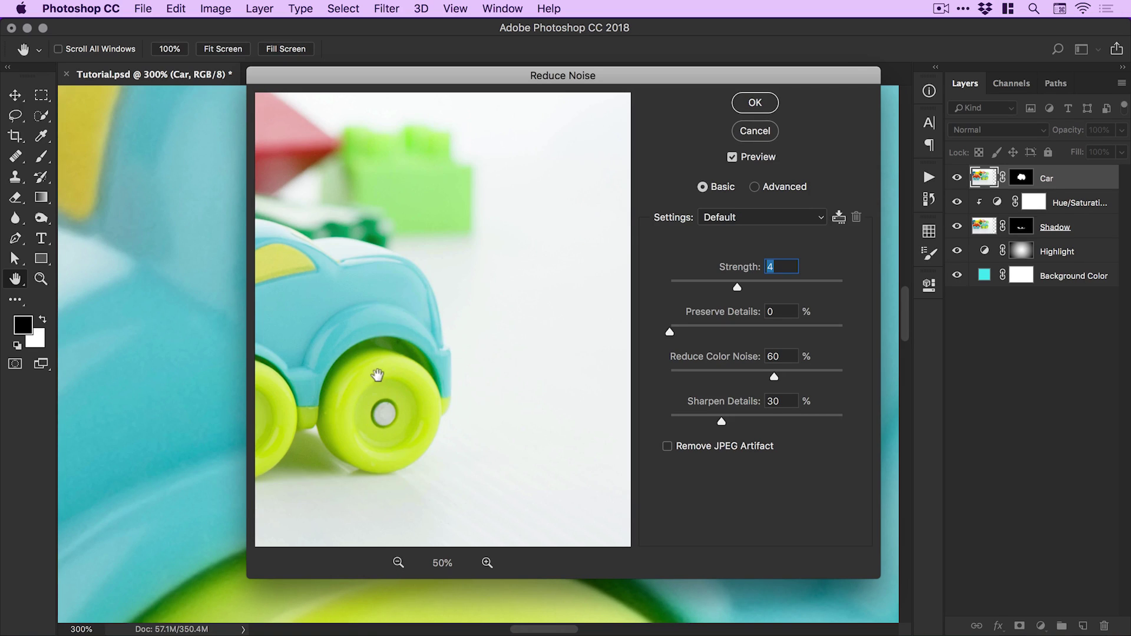
pyautogui.moveTo(379, 379); pyautogui.dragTo(521, 359)
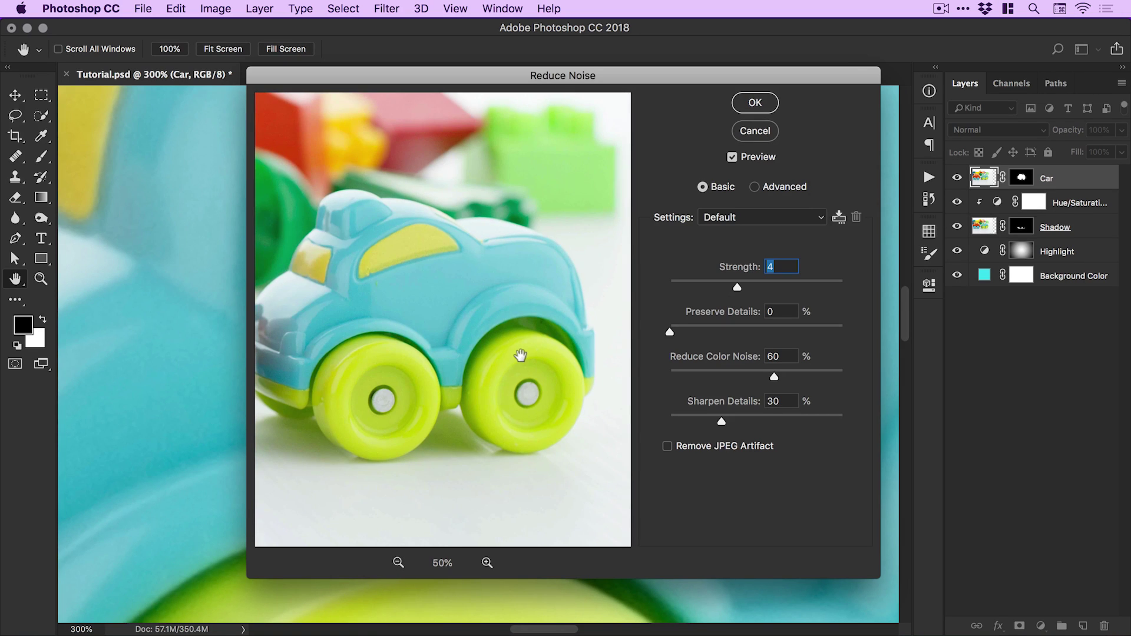
pyautogui.click(487, 563)
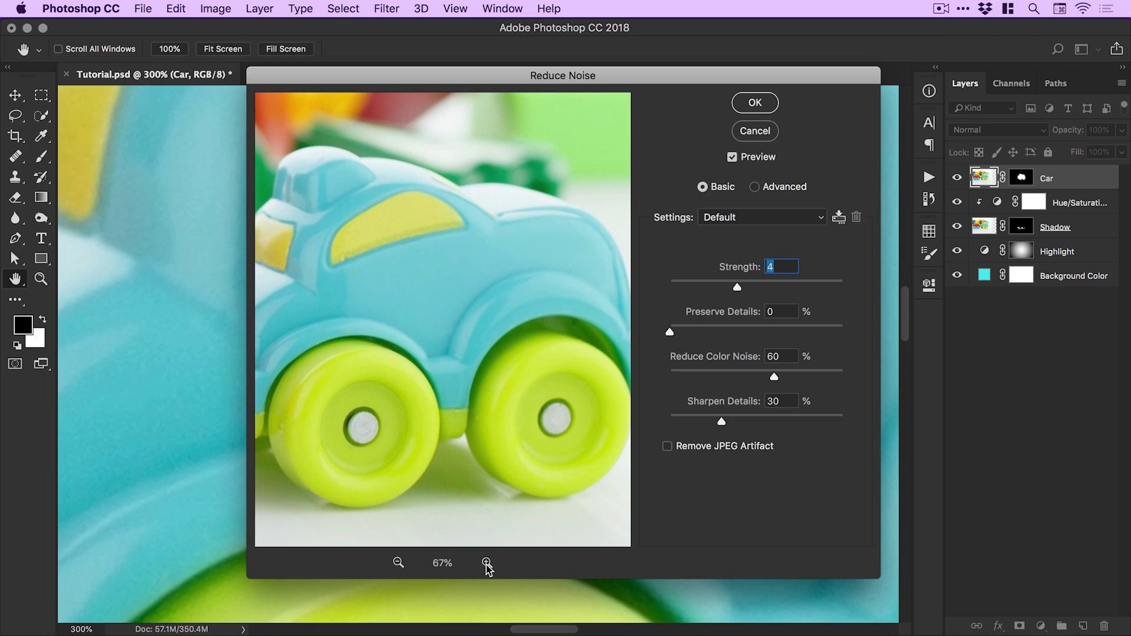
pyautogui.click(487, 563)
pyautogui.click(486, 563)
pyautogui.moveTo(382, 255); pyautogui.dragTo(515, 305)
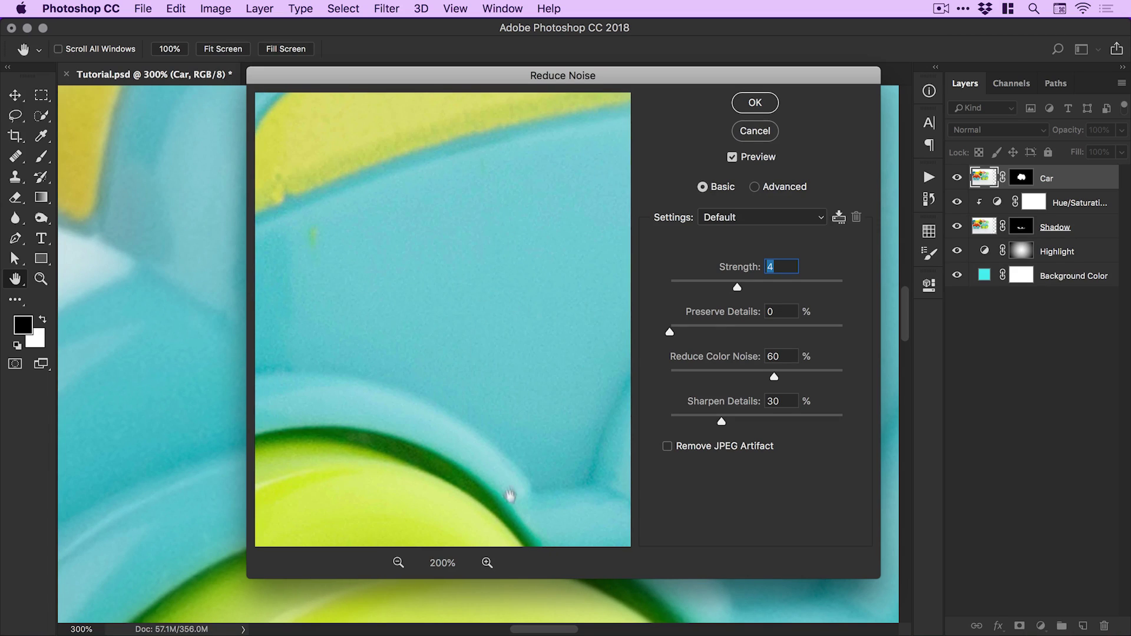
pyautogui.click(487, 563)
pyautogui.click(821, 284)
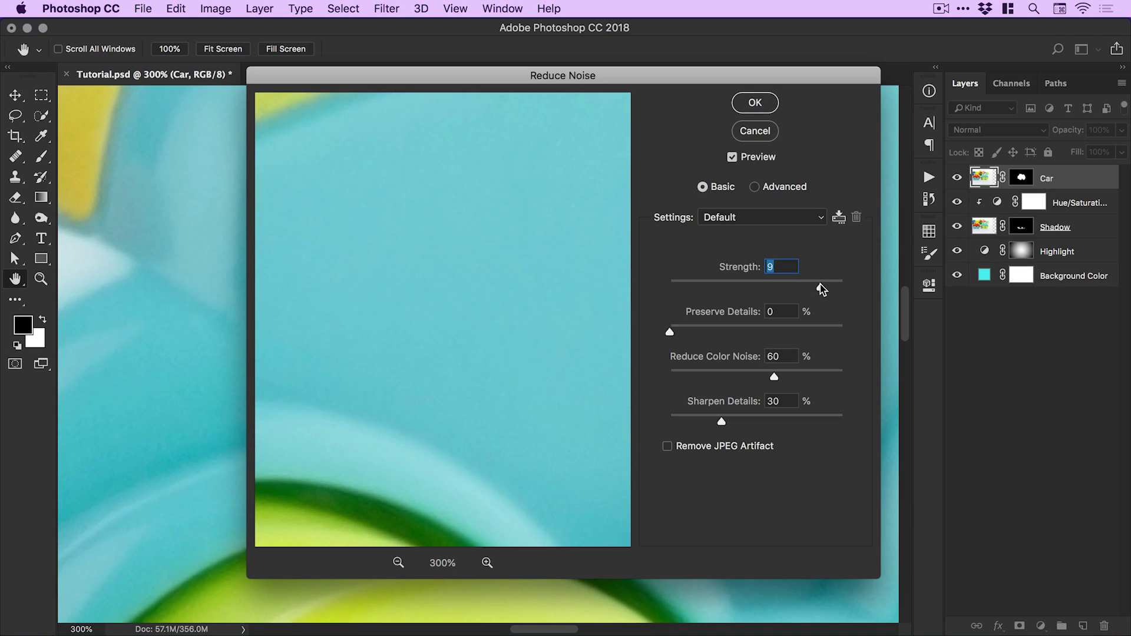
pyautogui.click(712, 330)
pyautogui.click(753, 102)
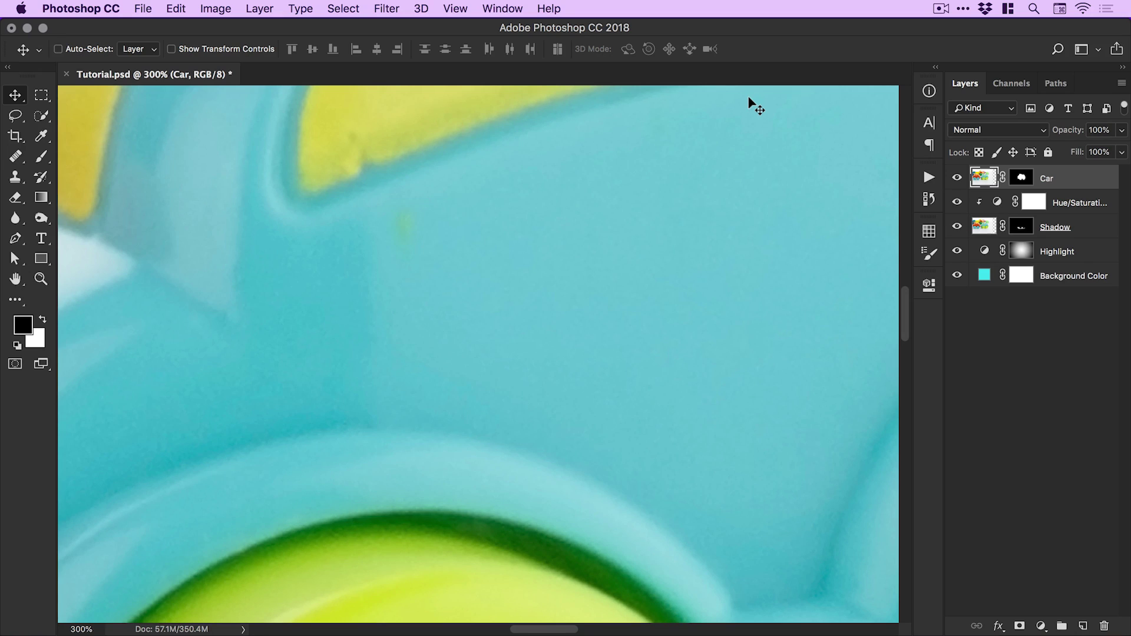
# Redraw a radial gradient on the Highlight mask so the white glow sits top-left above the car
pyautogui.press('super+0')
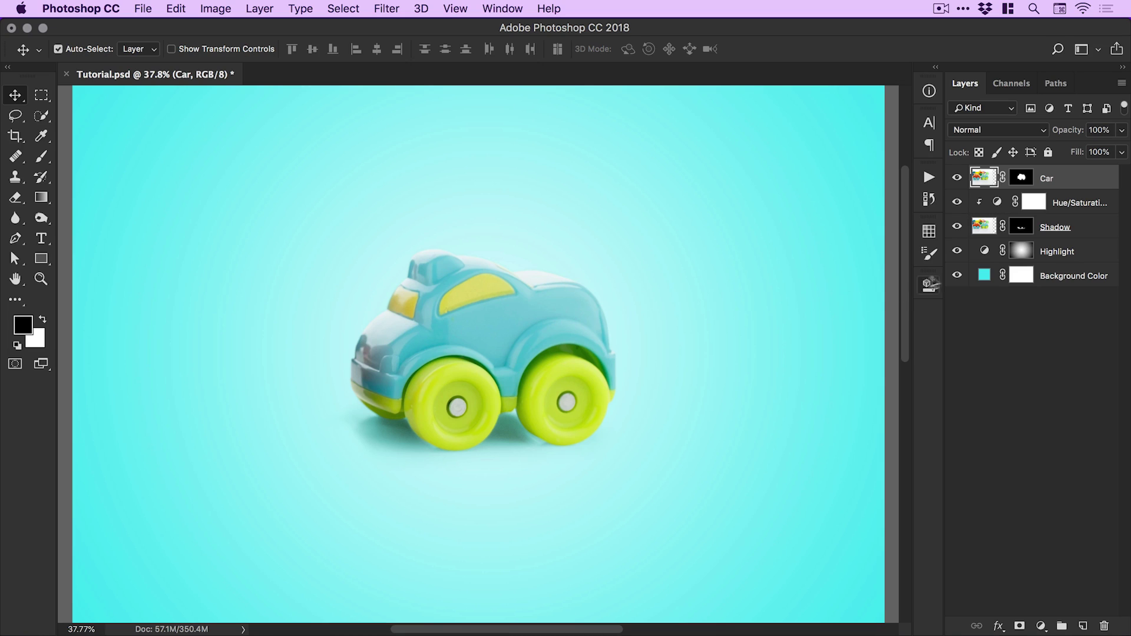
pyautogui.click(1024, 254)
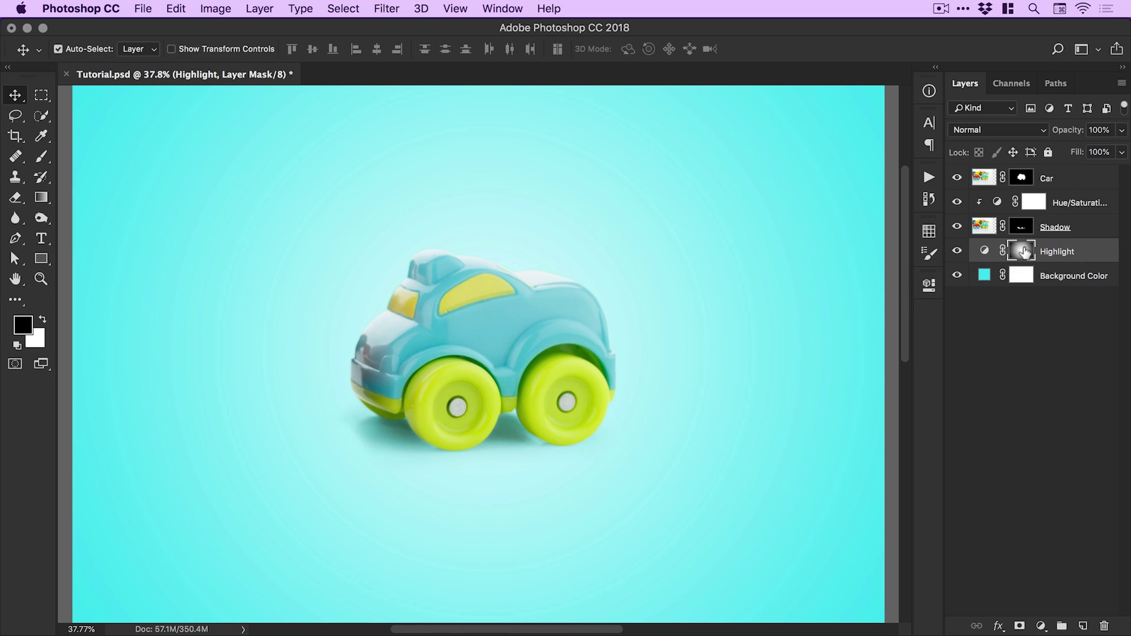
pyautogui.click(42, 199)
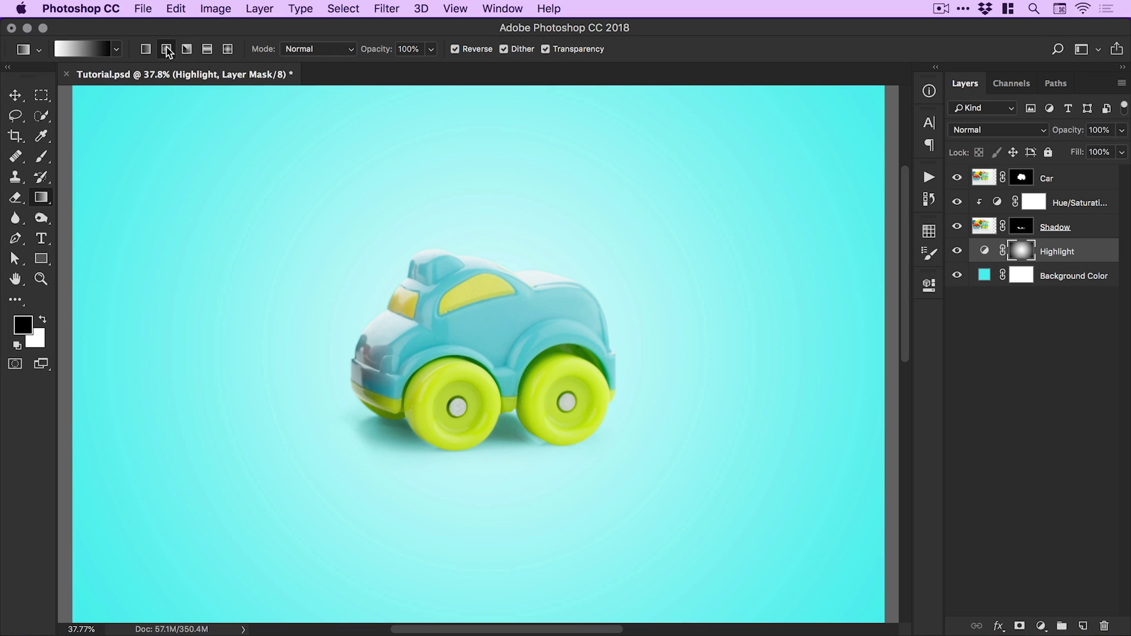
pyautogui.moveTo(299, 116); pyautogui.dragTo(607, 525)
pyautogui.moveTo(259, 114); pyautogui.dragTo(768, 611)
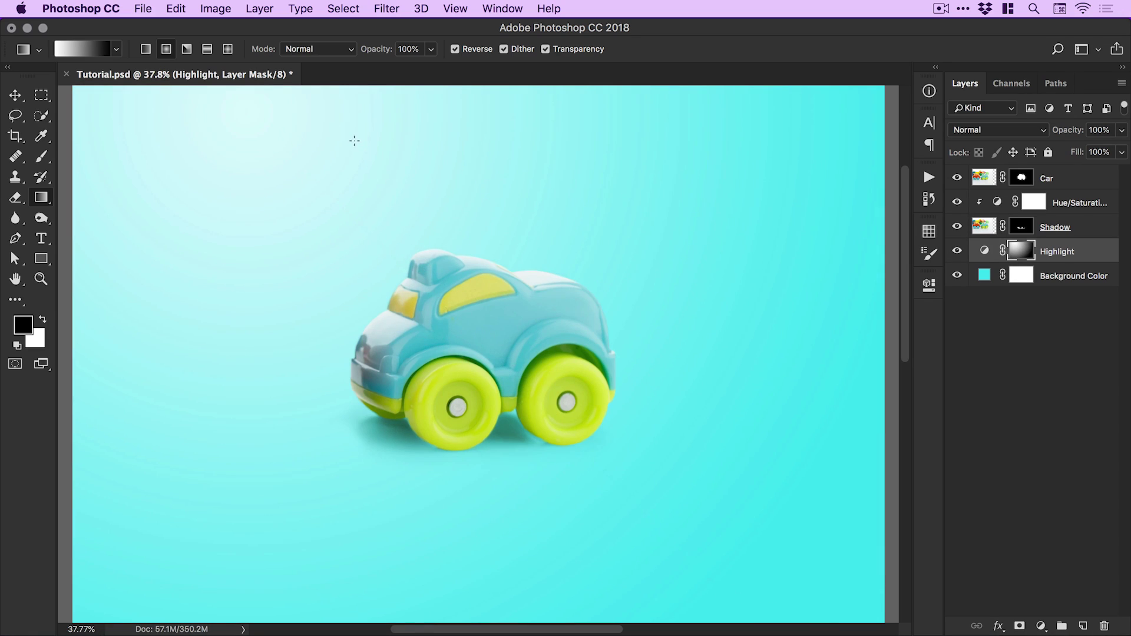
pyautogui.moveTo(362, 143); pyautogui.dragTo(522, 321)
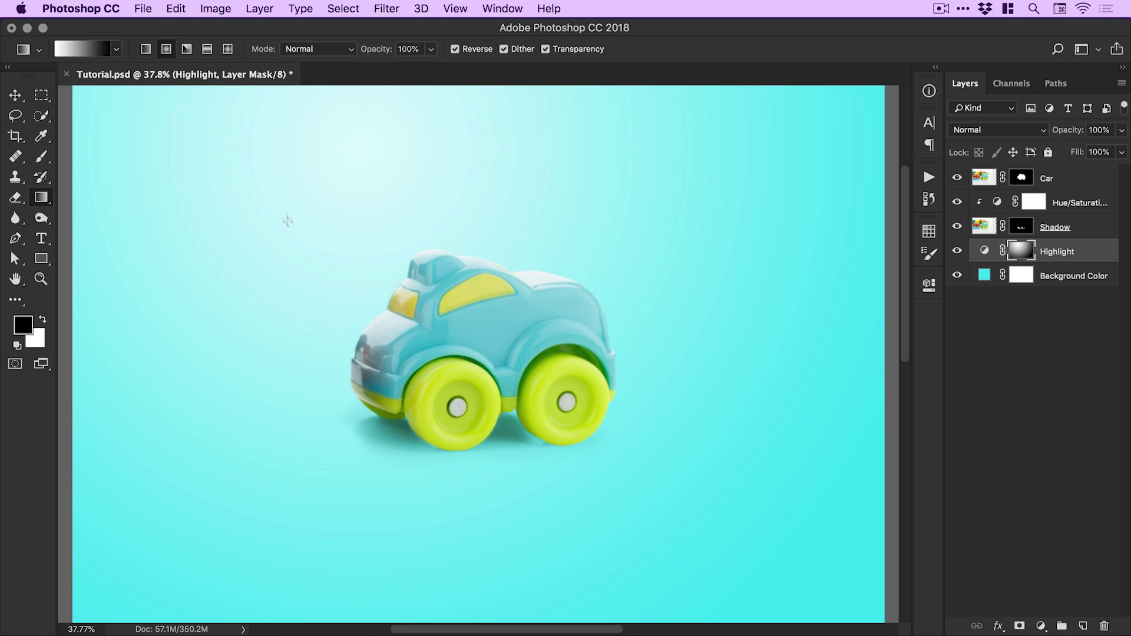
pyautogui.press('v')
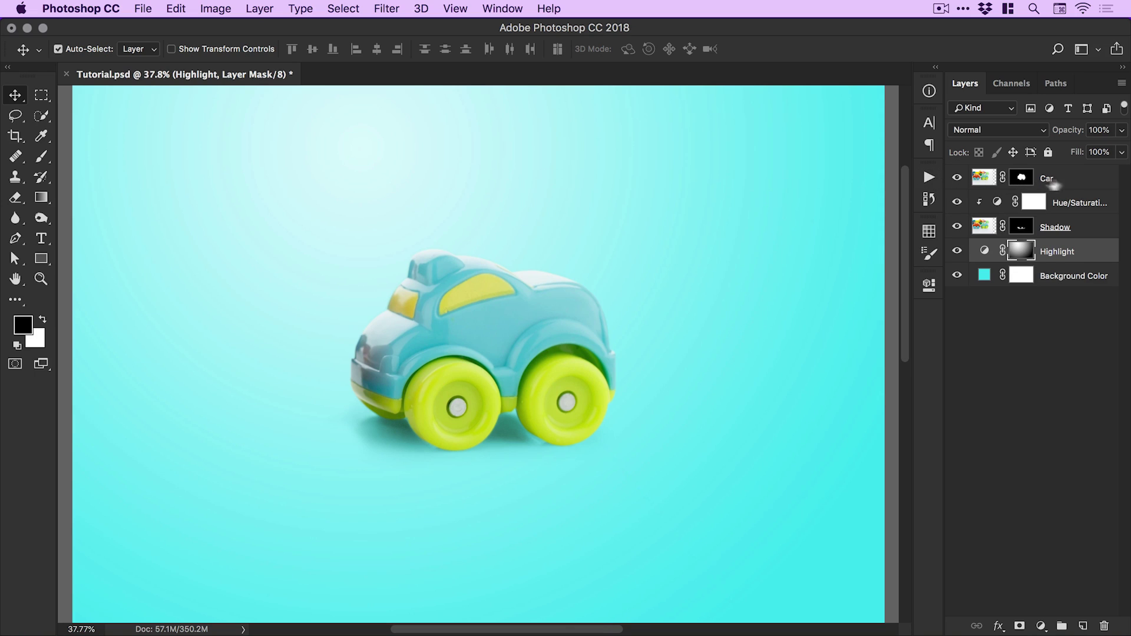
# Add a Curves adjustment above Car with an S-curve deepening shadows and brightening highlights
pyautogui.click(1061, 183)
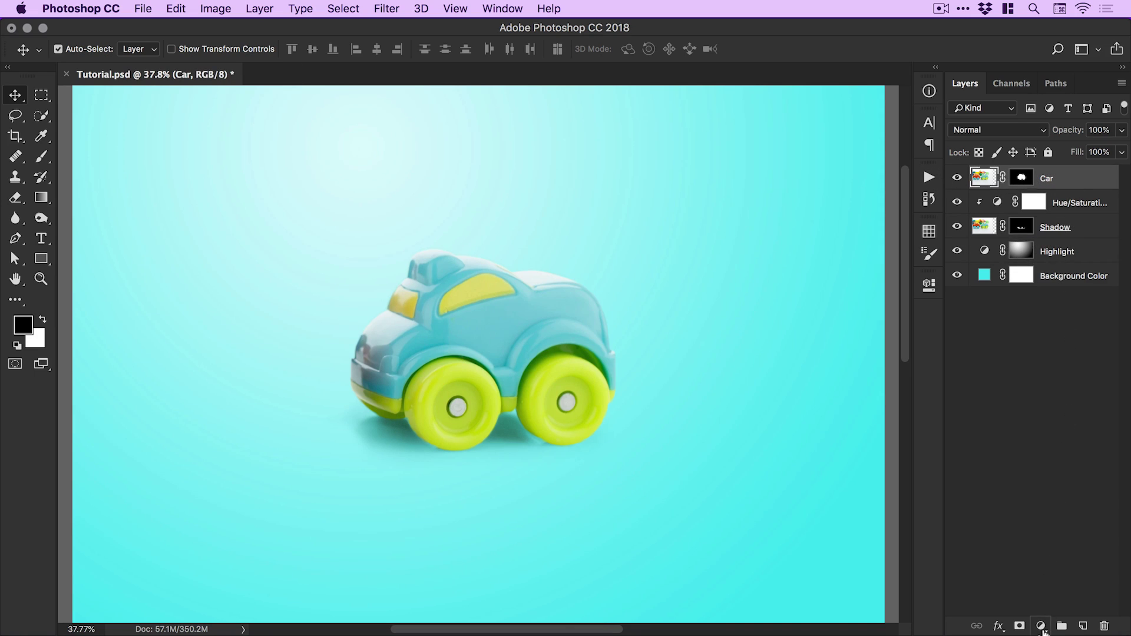
pyautogui.click(1041, 626)
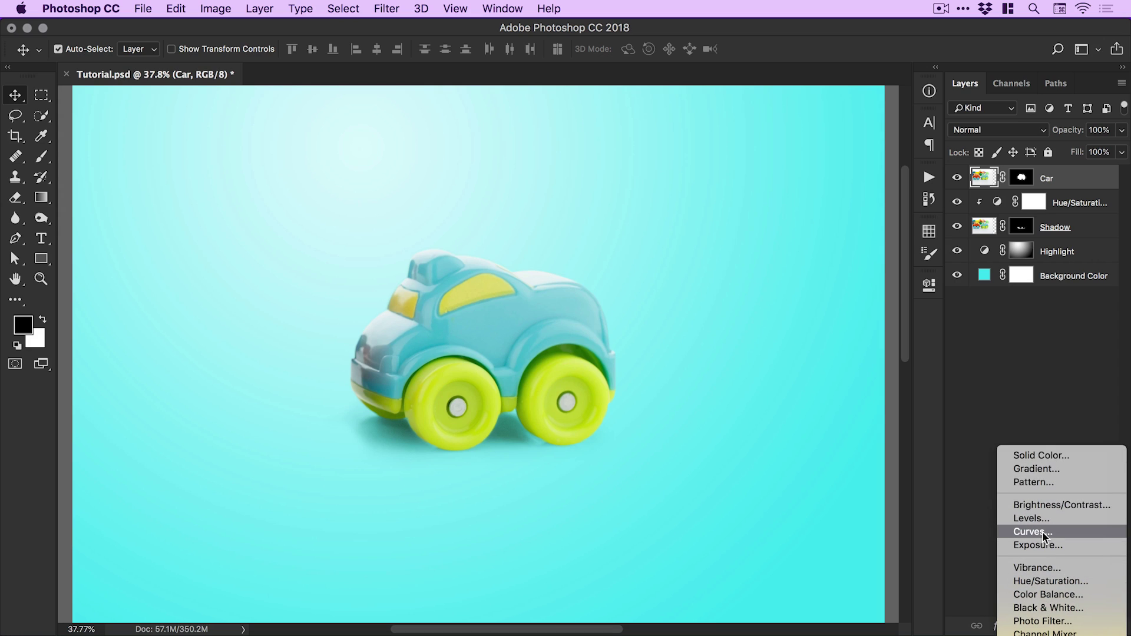
pyautogui.click(1043, 532)
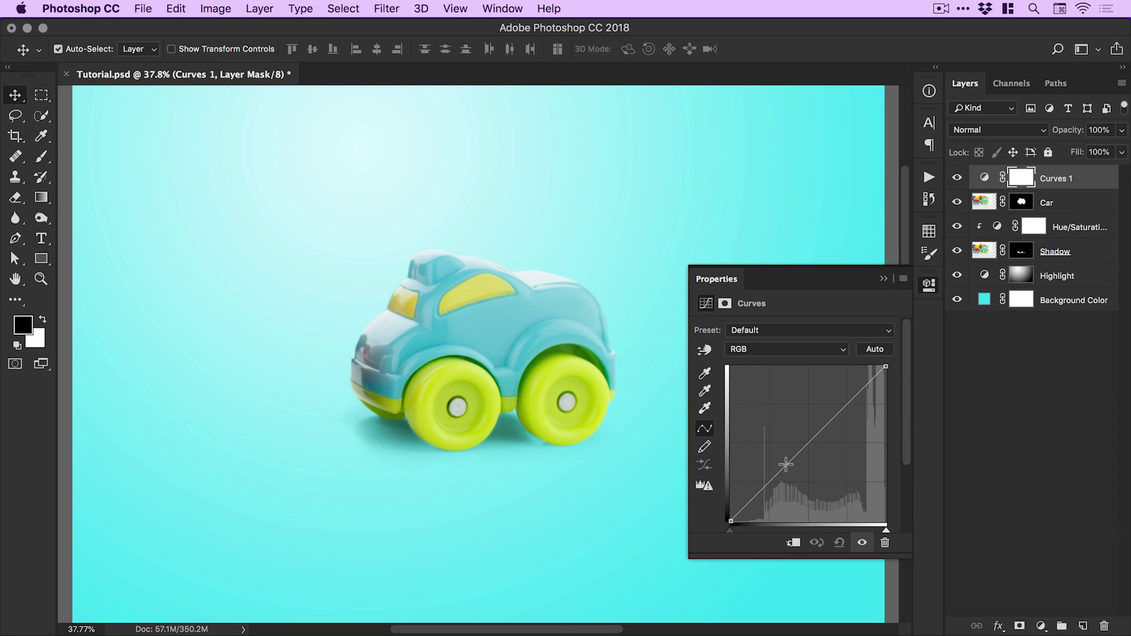
pyautogui.moveTo(784, 467); pyautogui.dragTo(790, 475)
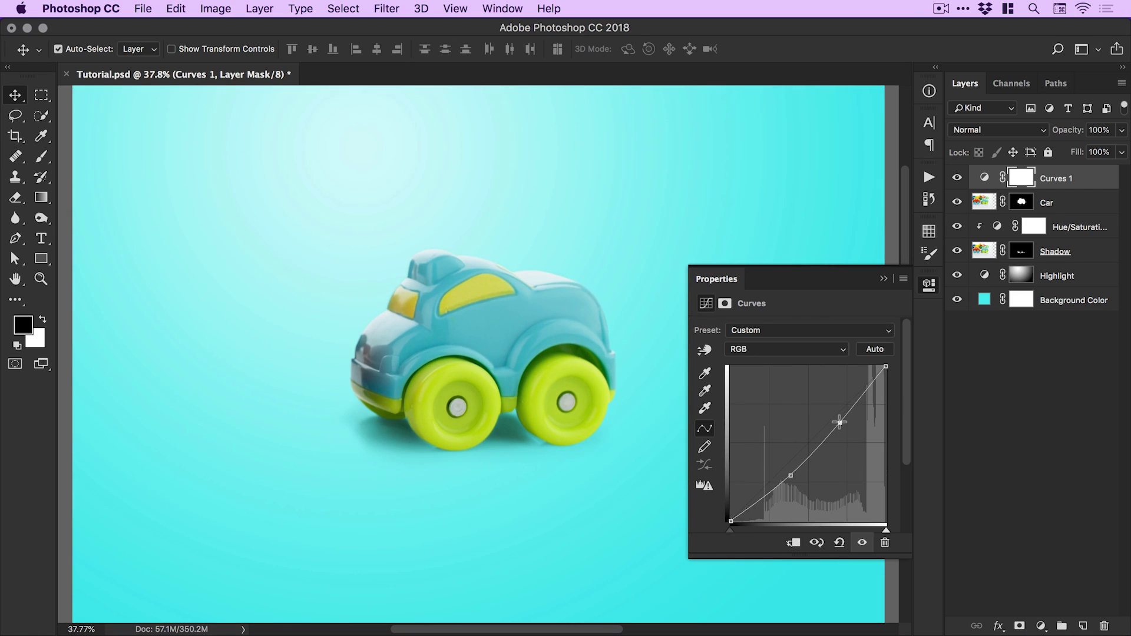
pyautogui.moveTo(840, 422); pyautogui.dragTo(838, 422)
pyautogui.moveTo(790, 476); pyautogui.dragTo(796, 470)
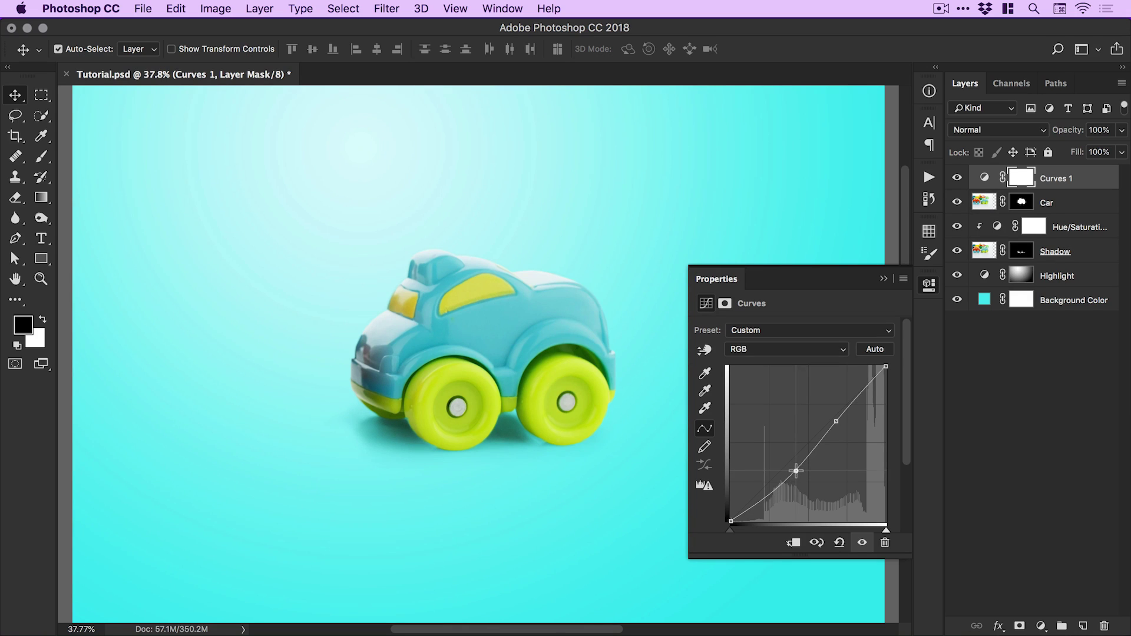
pyautogui.click(862, 543)
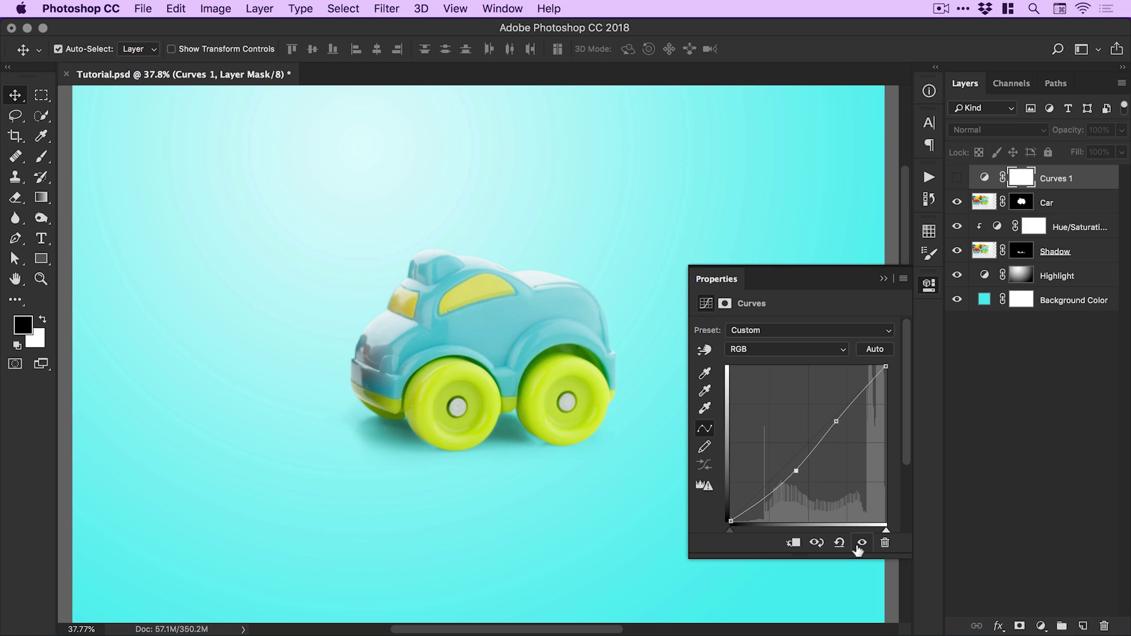
pyautogui.click(861, 544)
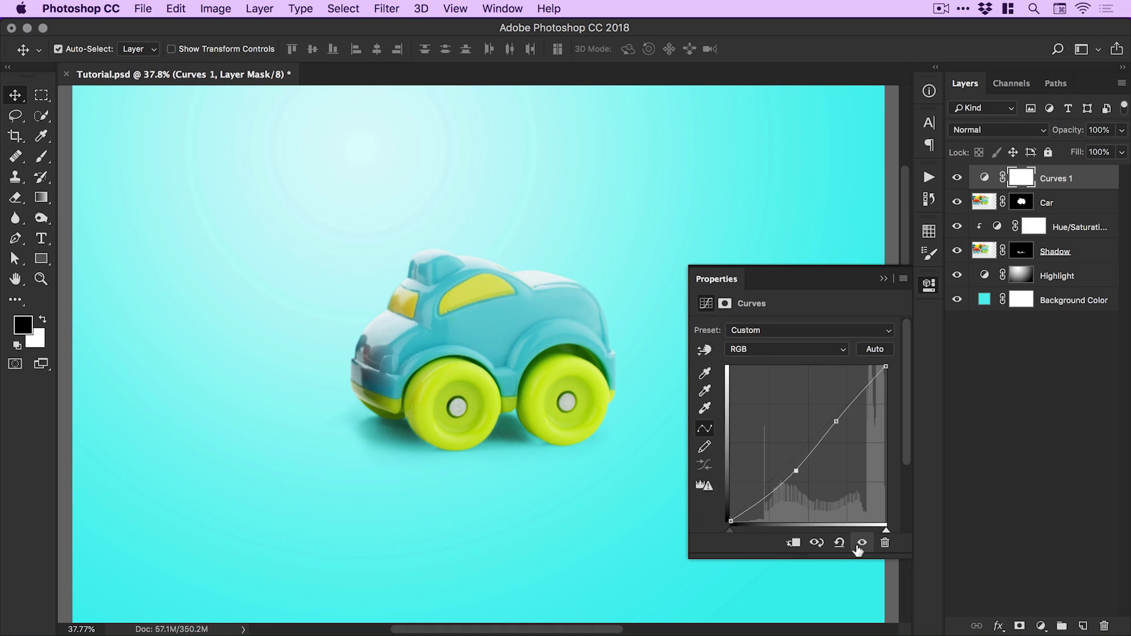
pyautogui.click(931, 285)
pyautogui.press('super+plus')
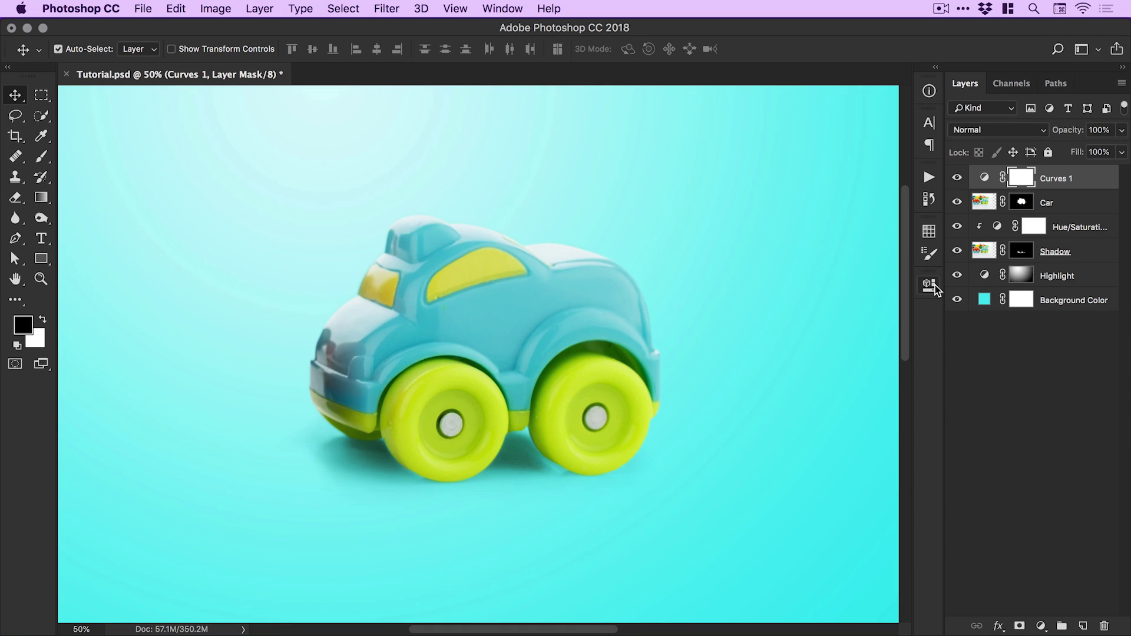